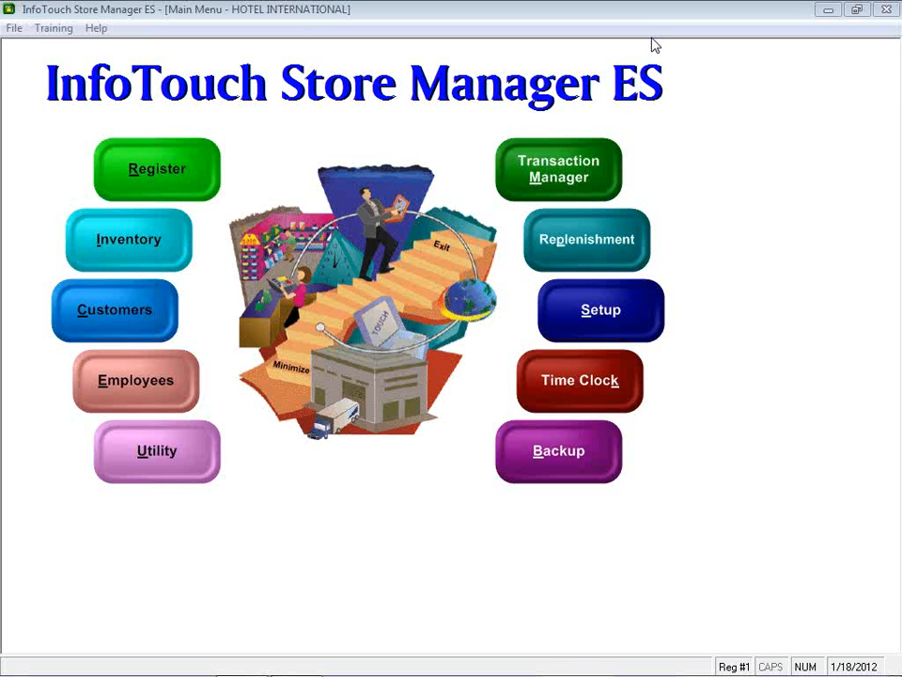
# Step: Open the register and sign in with the employee number
pyautogui.click(120, 185)
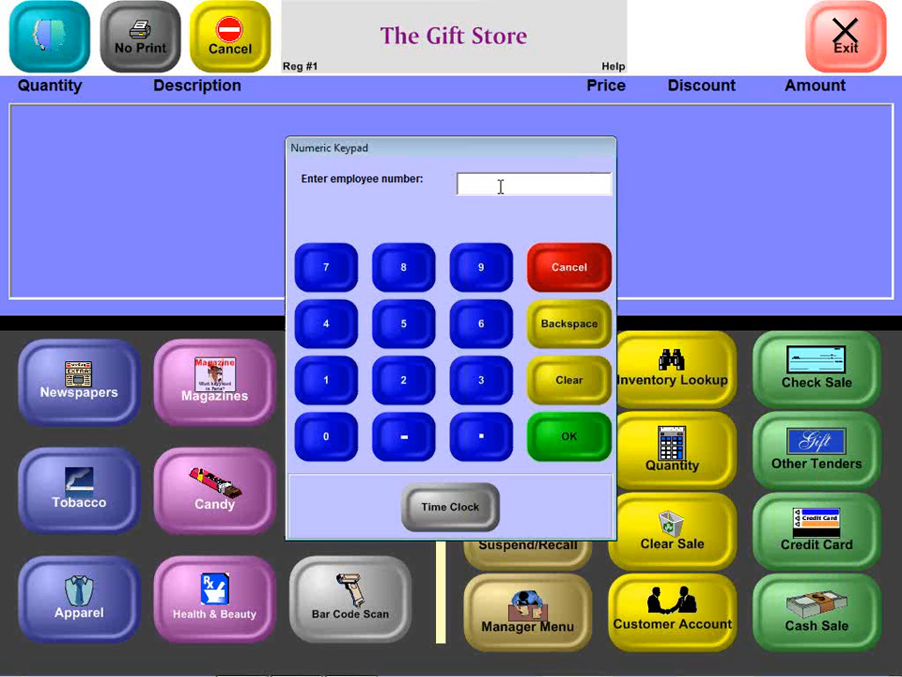
pyautogui.write('1')
pyautogui.press('Return')
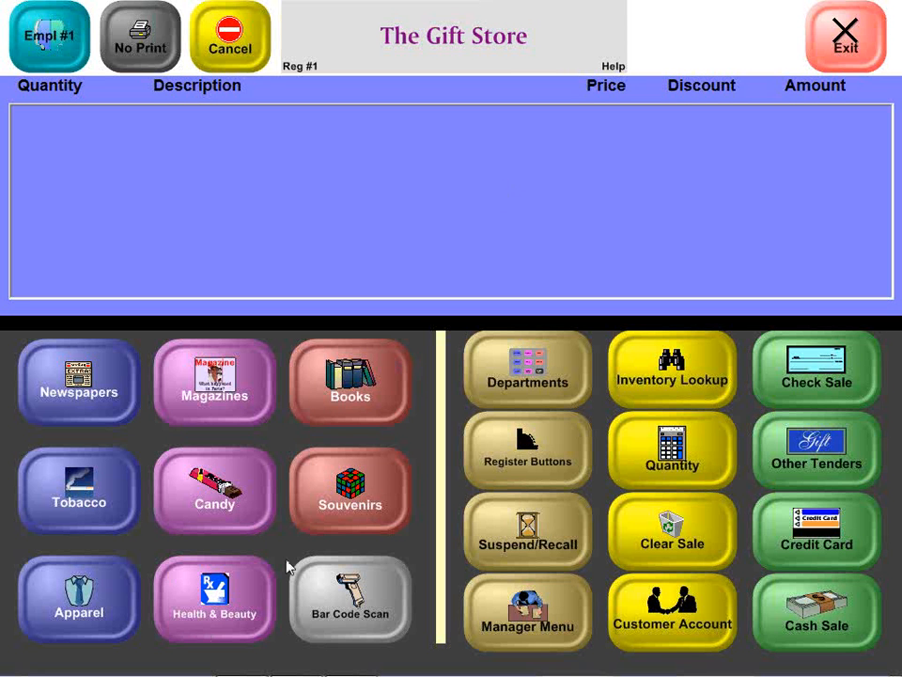
# Step: Add the book The Client and the souvenir Picture Frames to the sale
pyautogui.click(347, 422)
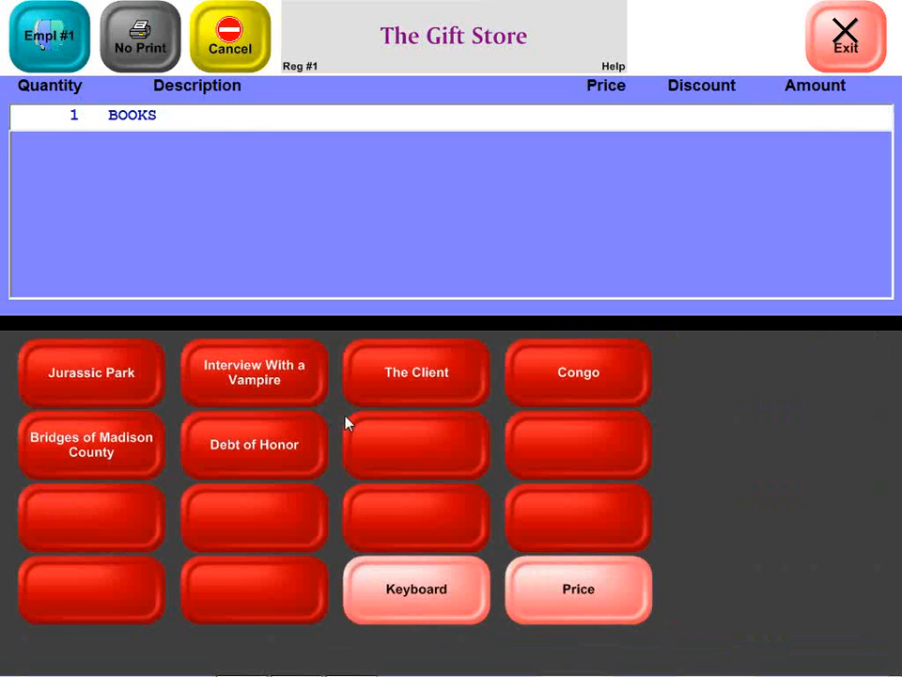
pyautogui.click(393, 390)
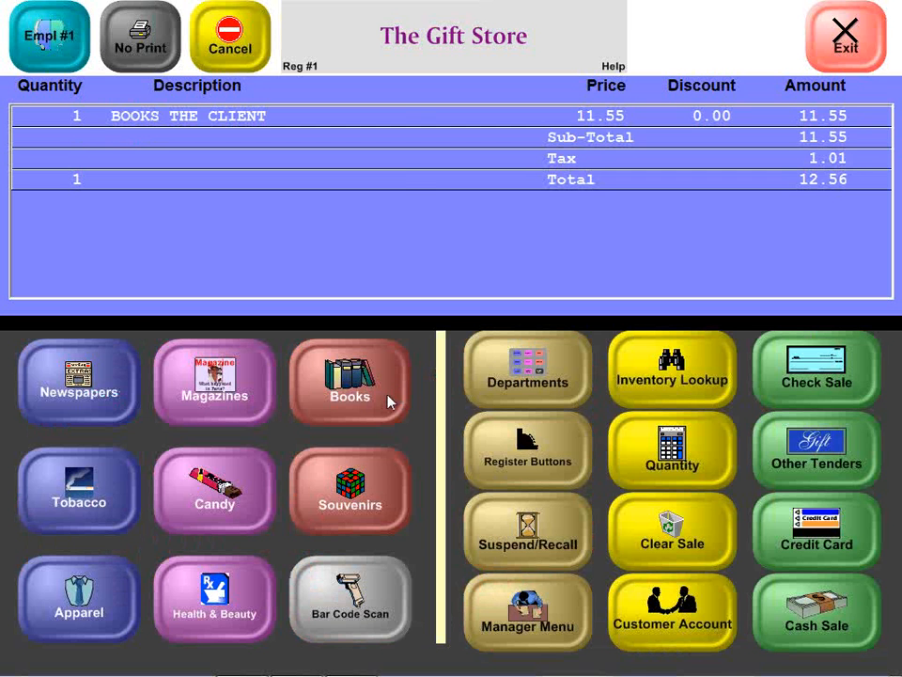
pyautogui.click(350, 487)
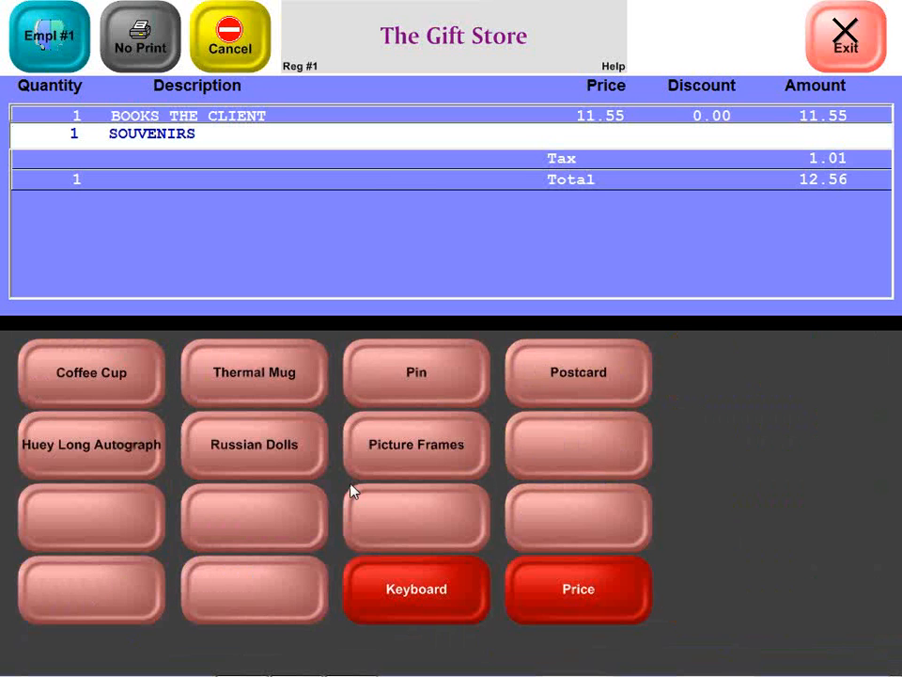
pyautogui.click(393, 447)
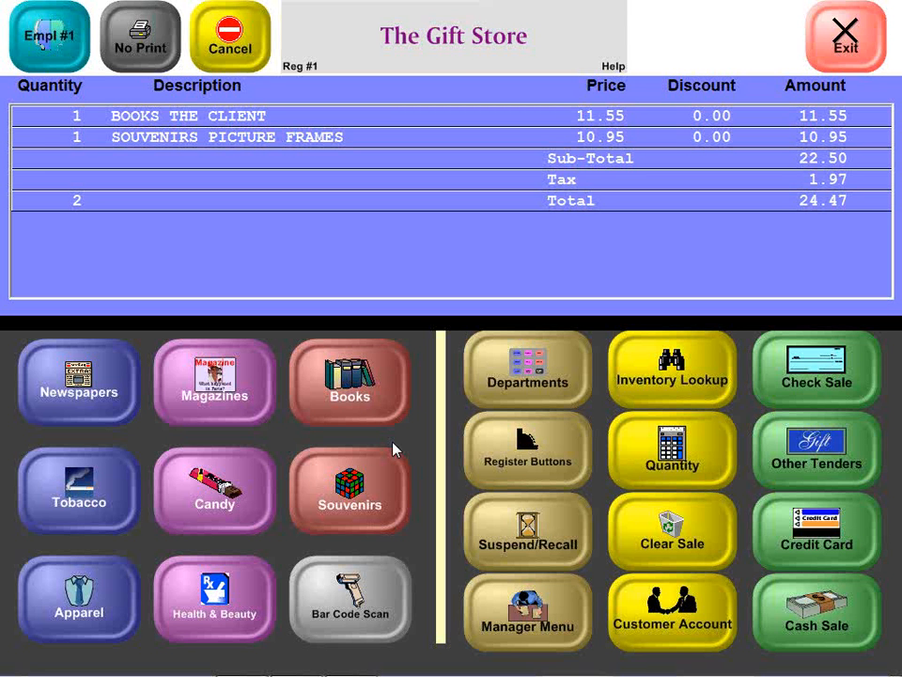
# Step: Suspend the current sale, entering the customer's first name as the customer ID
pyautogui.click(509, 506)
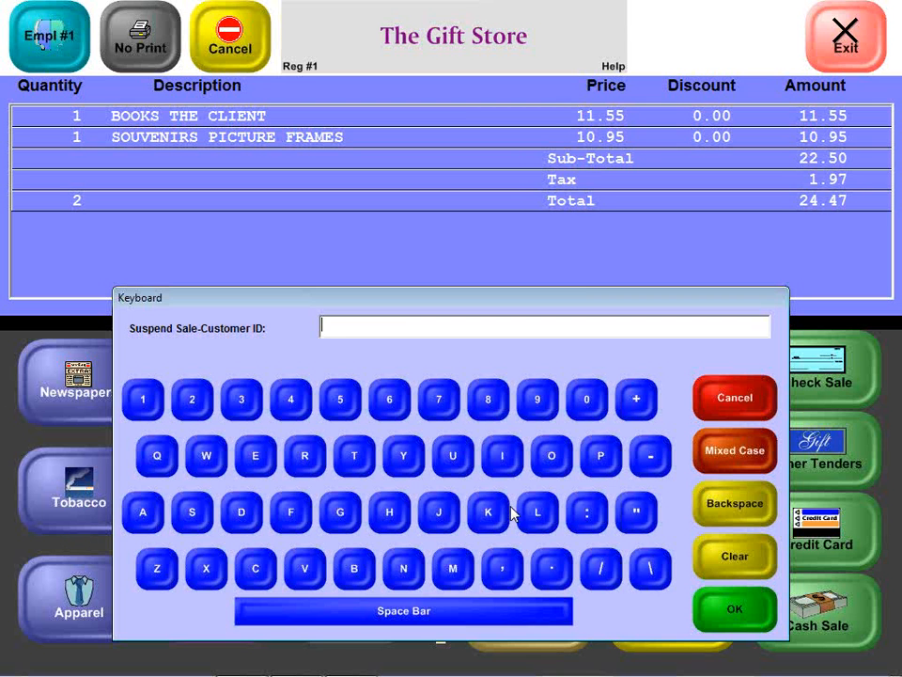
pyautogui.write('Jennette')
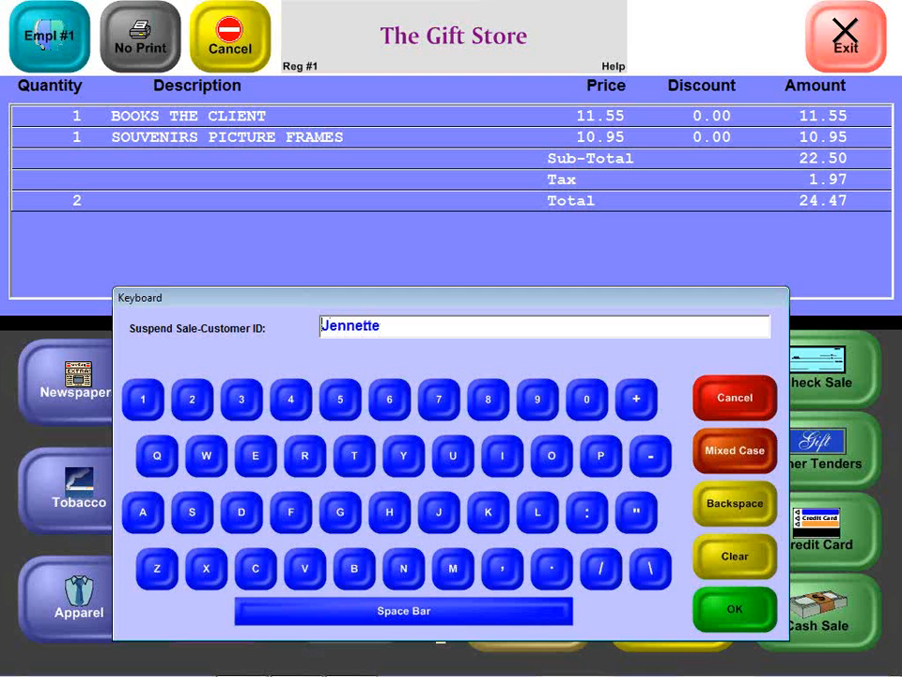
pyautogui.press('Return')
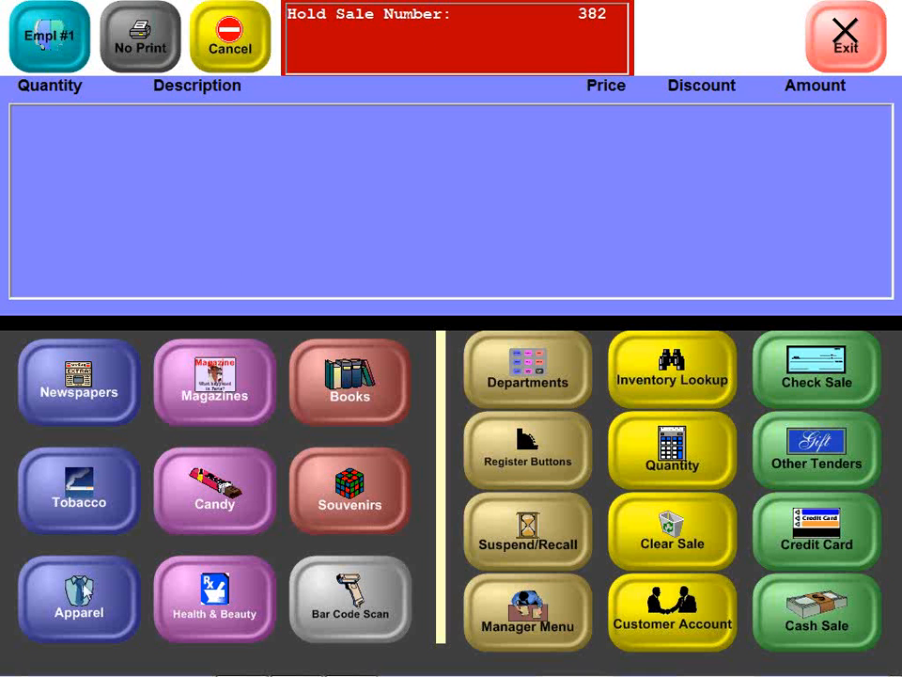
# Step: Ring up a medium New Orleans T-shirt and complete it as a cash sale for the exact amount
pyautogui.click(76, 617)
pyautogui.click(65, 393)
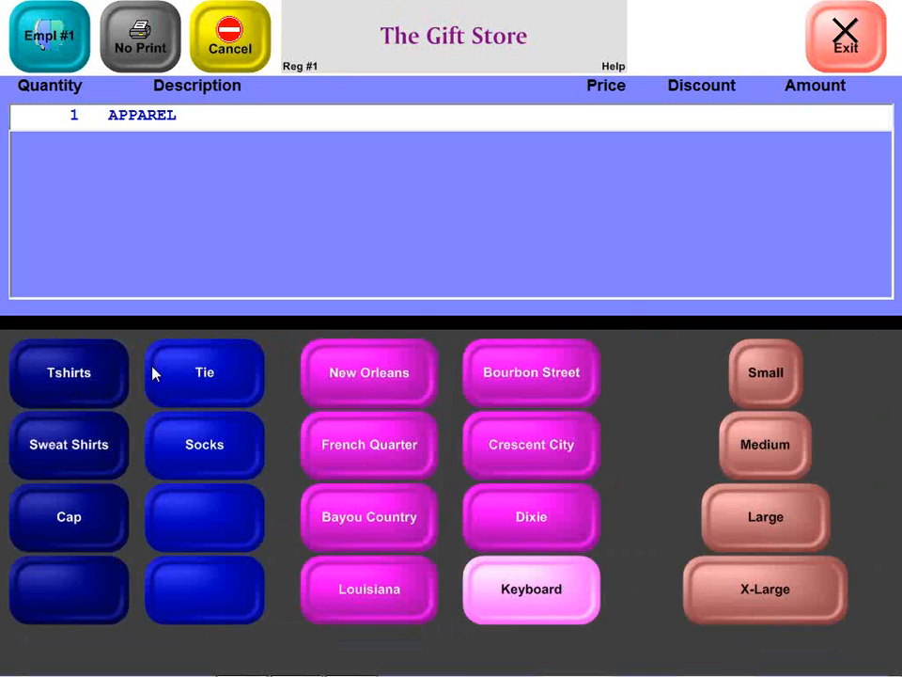
pyautogui.click(385, 358)
pyautogui.click(797, 449)
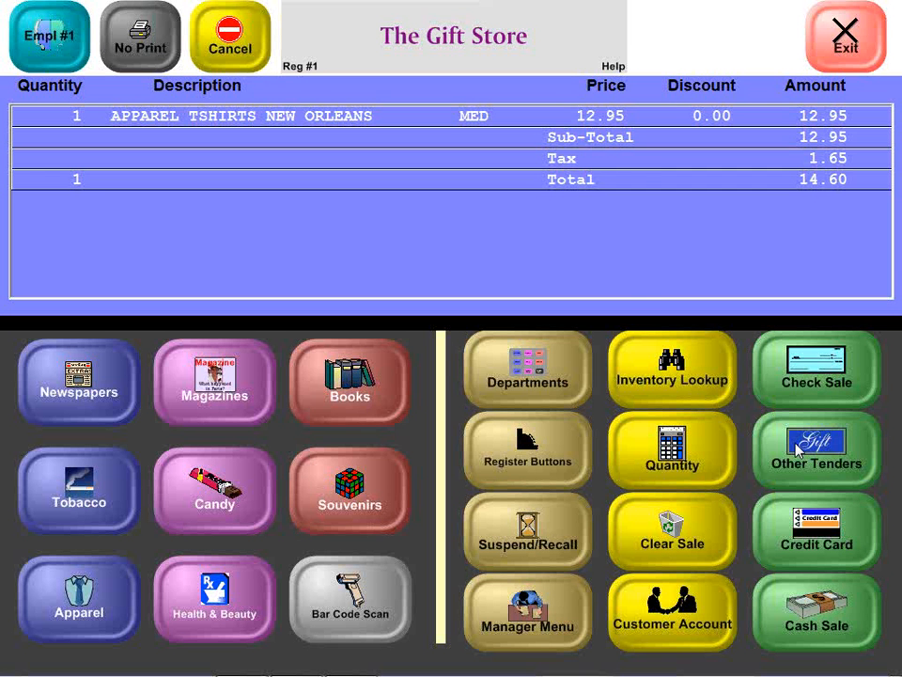
pyautogui.click(818, 652)
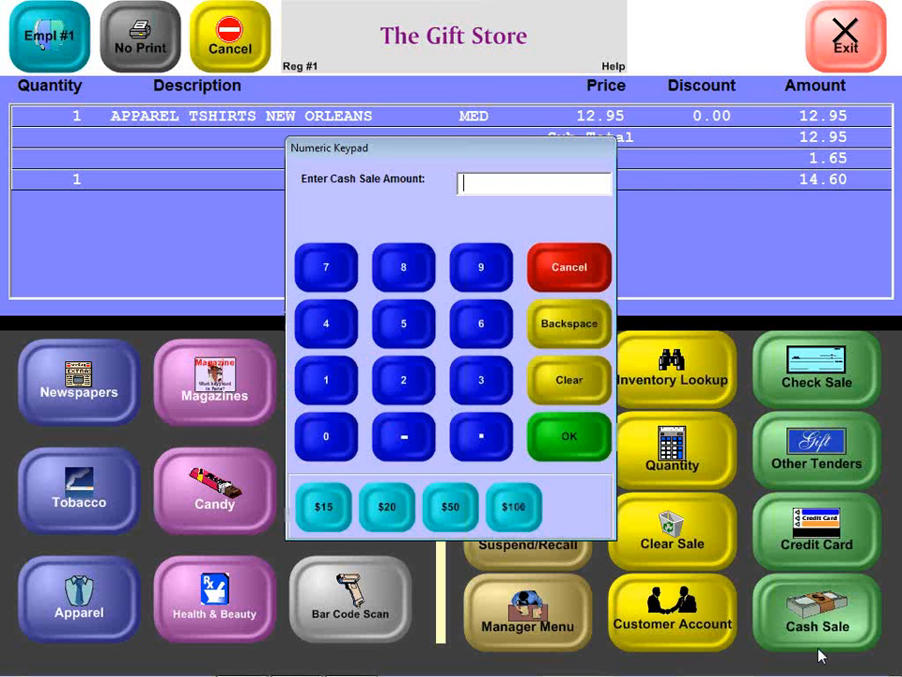
pyautogui.click(581, 457)
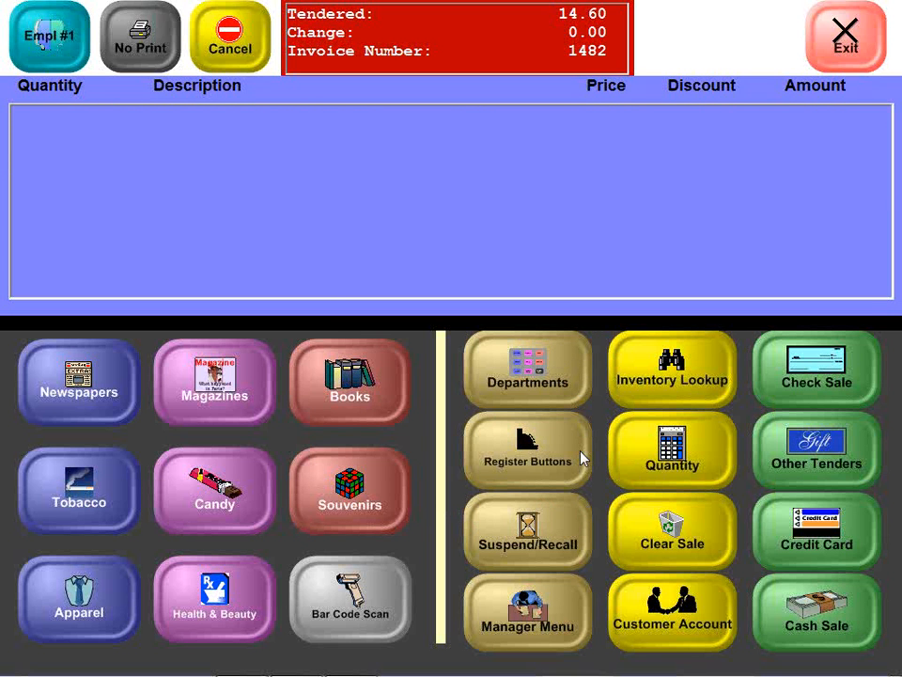
# Step: Look up the suspended transaction dated 01/18/2012 and return to the register without accepting it
pyautogui.click(526, 554)
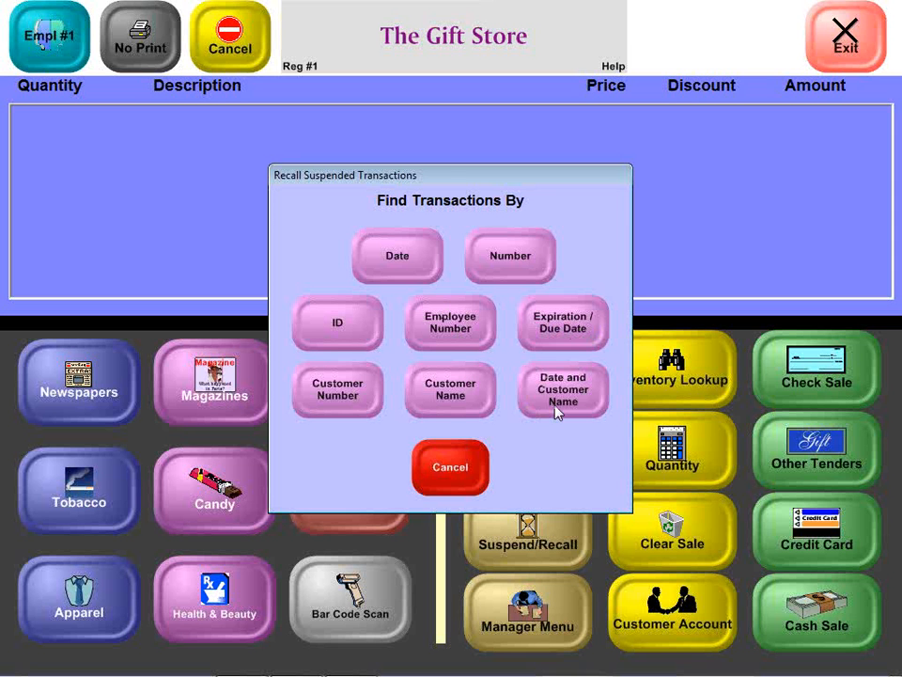
pyautogui.click(379, 250)
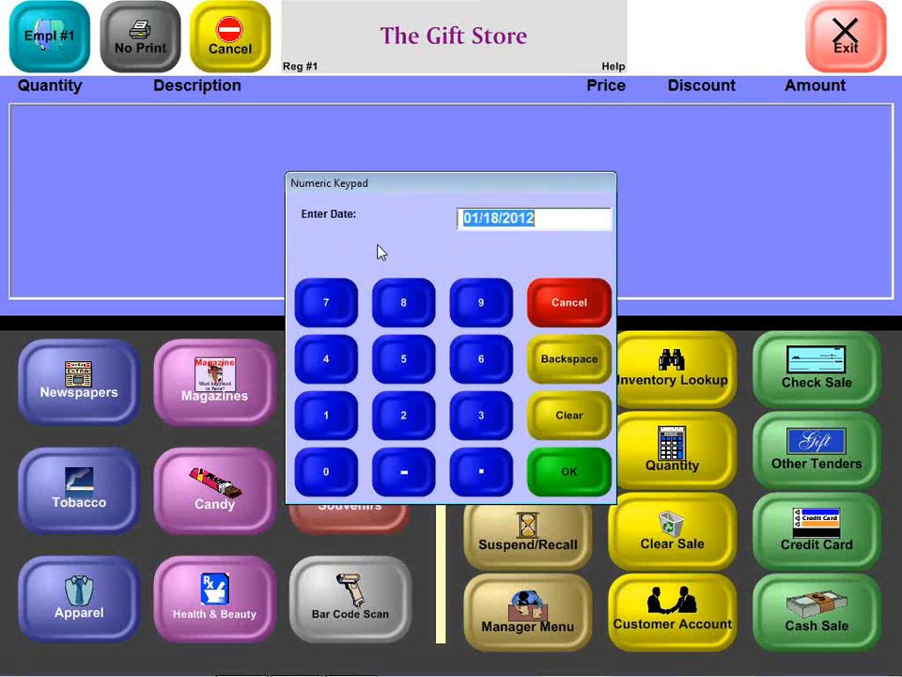
pyautogui.press('Return')
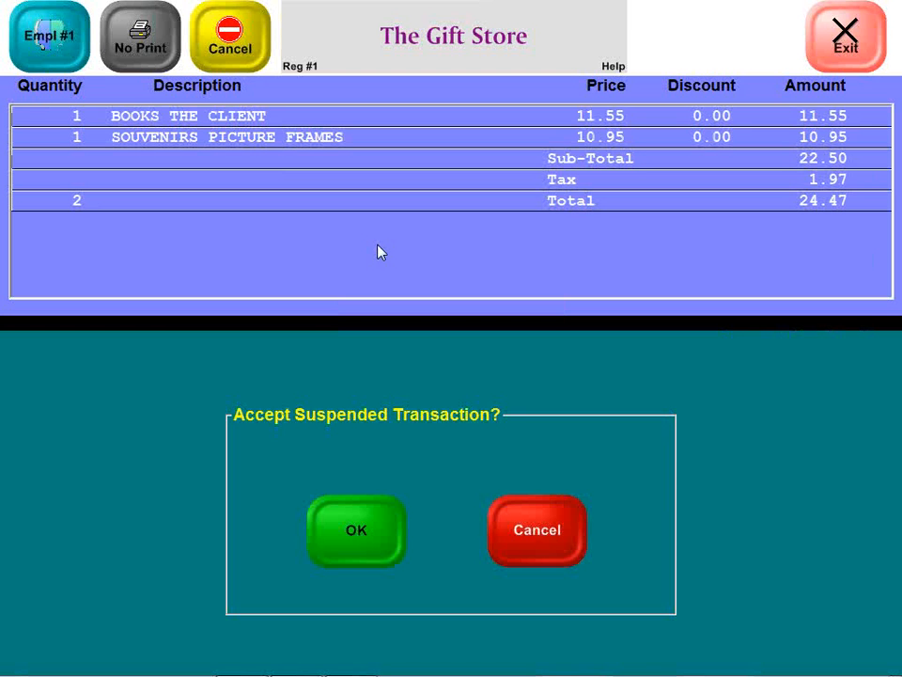
pyautogui.click(517, 535)
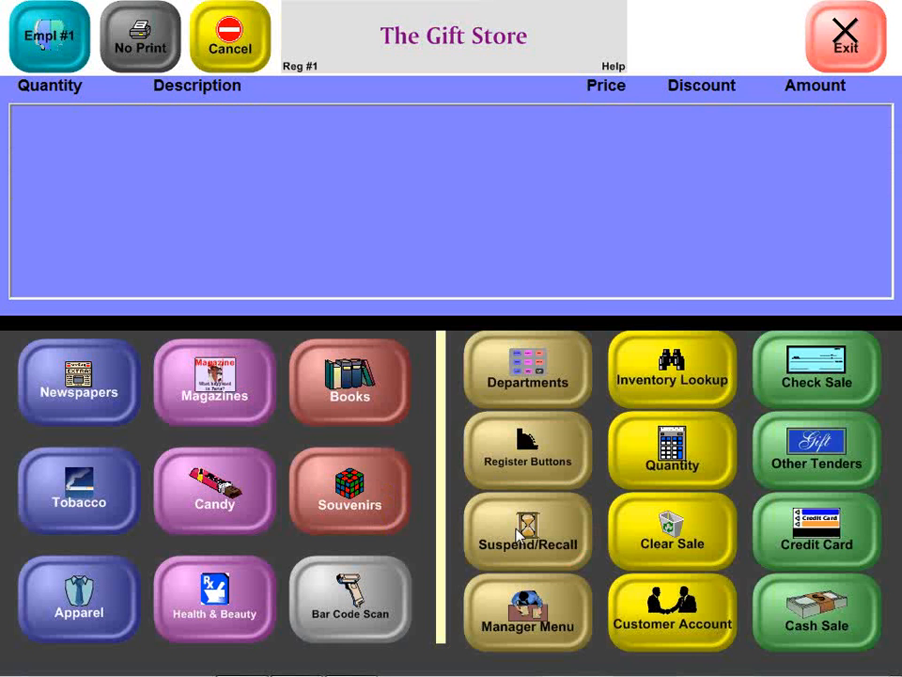
pyautogui.click(518, 535)
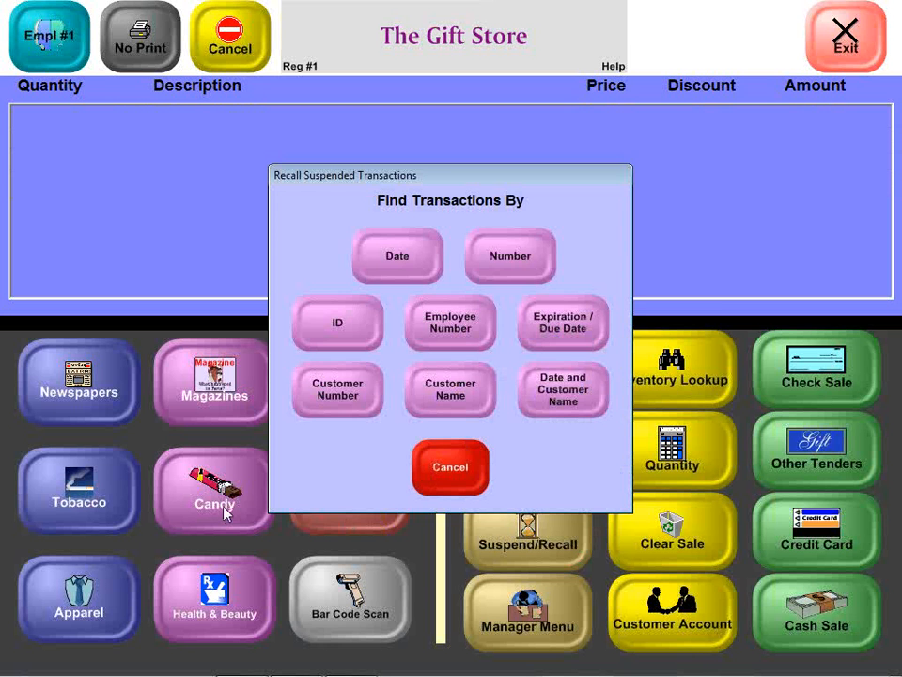
pyautogui.click(470, 483)
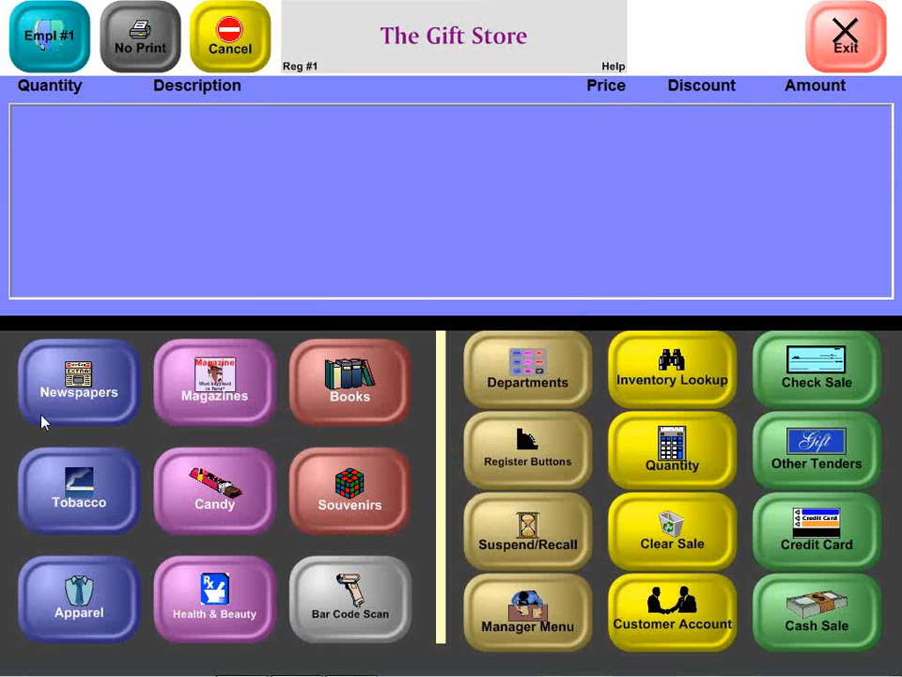
# Step: Suspend a sale of one New York Times Daily newspaper under the Johnson, Lee & Brown customer account
pyautogui.click(77, 404)
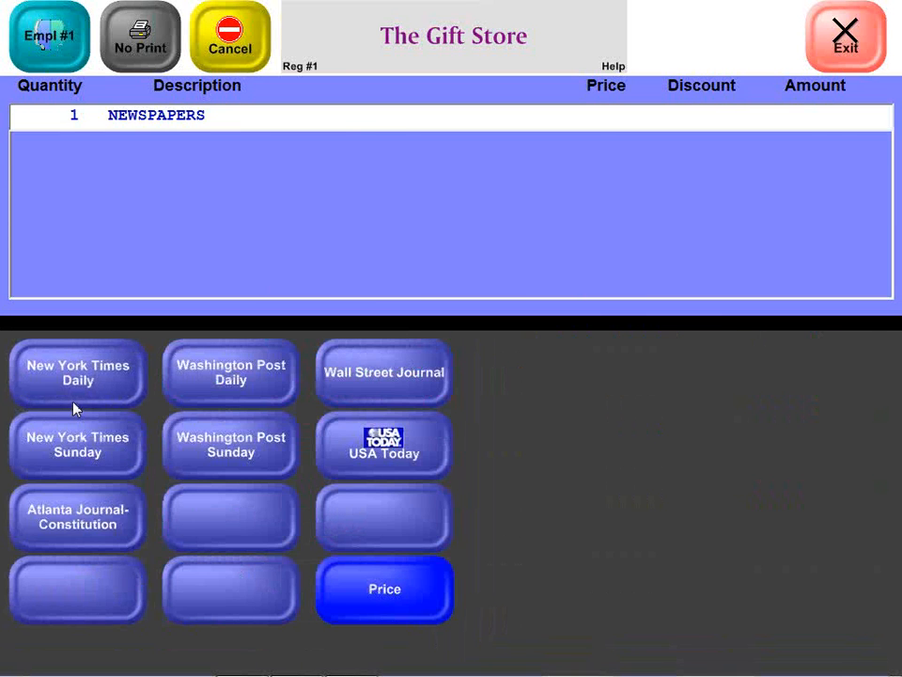
pyautogui.click(76, 406)
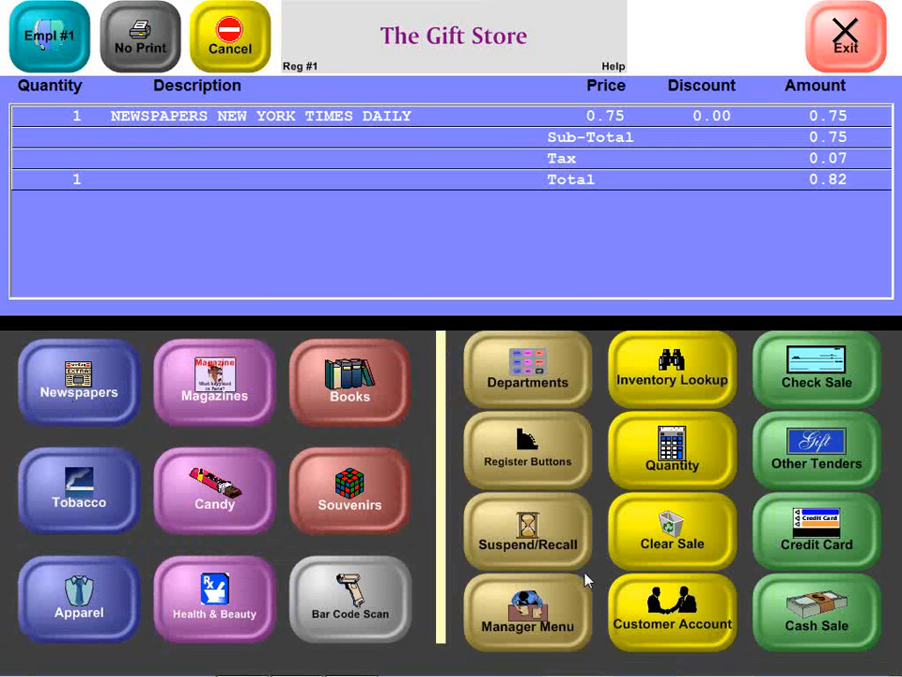
pyautogui.click(659, 629)
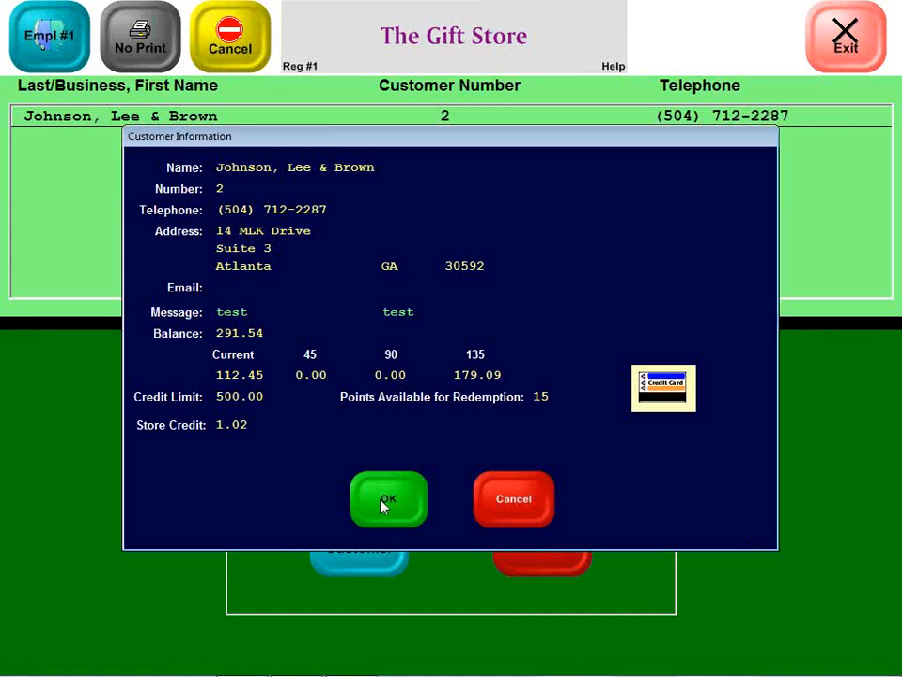
pyautogui.click(384, 503)
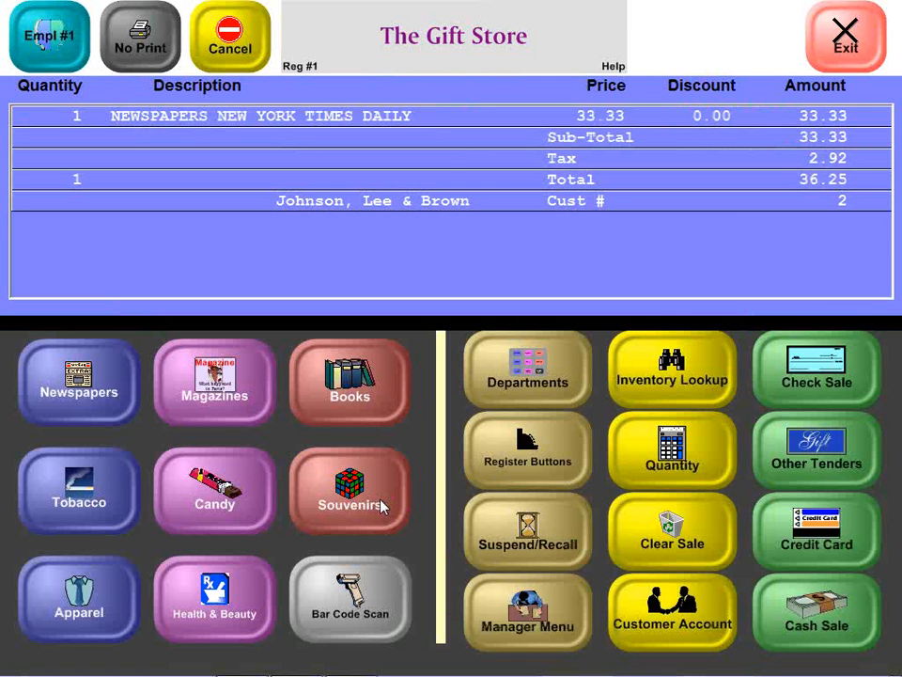
pyautogui.click(523, 539)
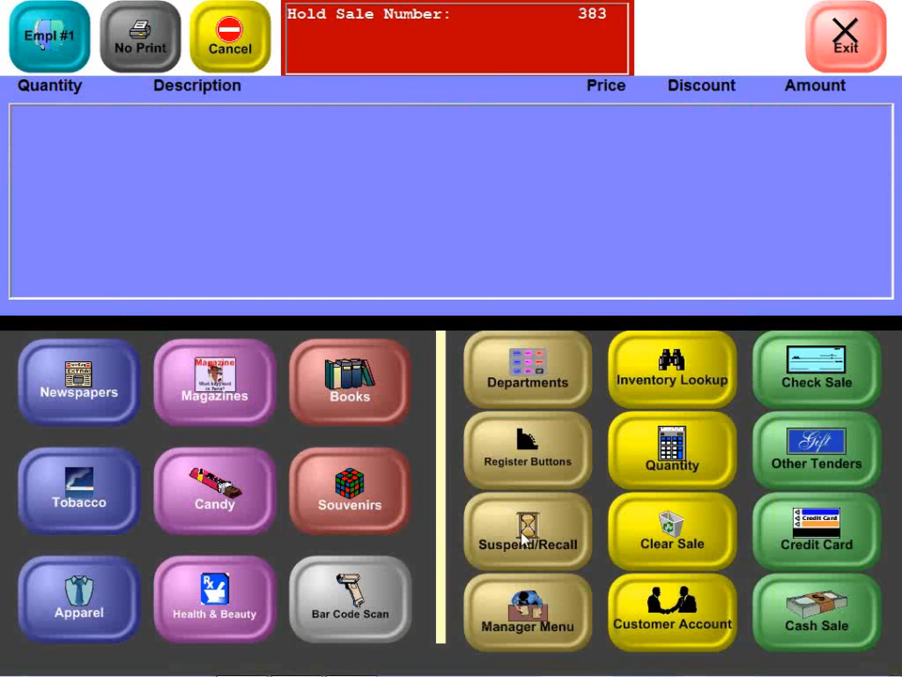
# Step: Find suspended transactions by the date 01/18/2012 and recall the sale containing The Client and Picture Frames
pyautogui.click(523, 536)
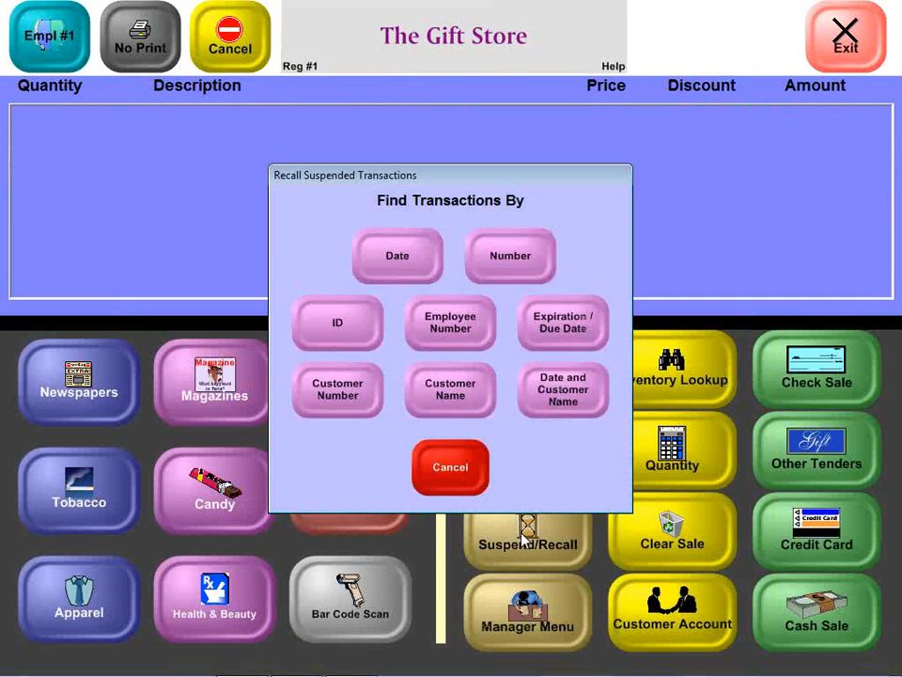
pyautogui.click(379, 283)
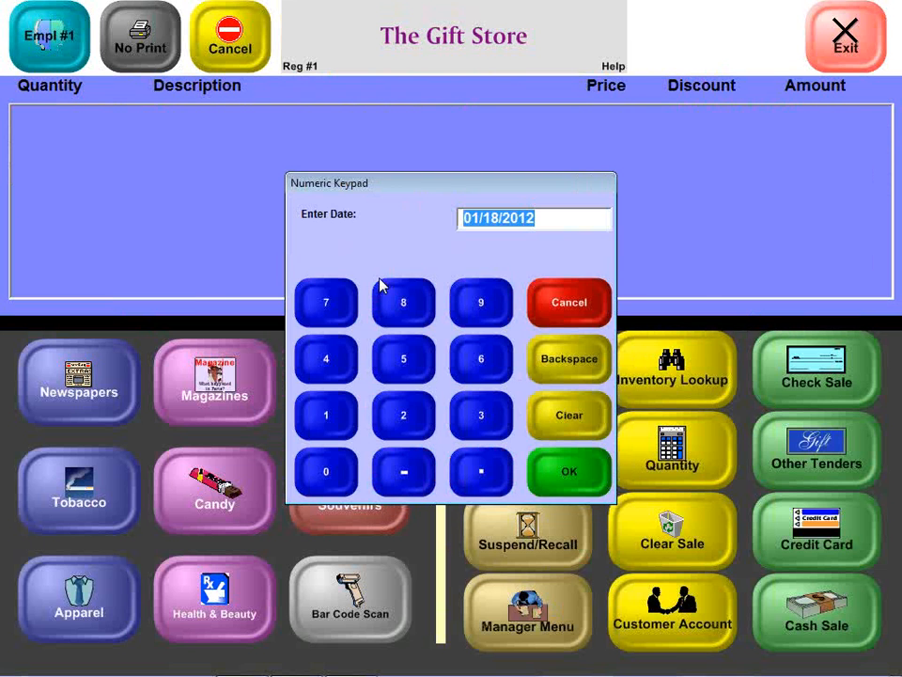
pyautogui.press('Return')
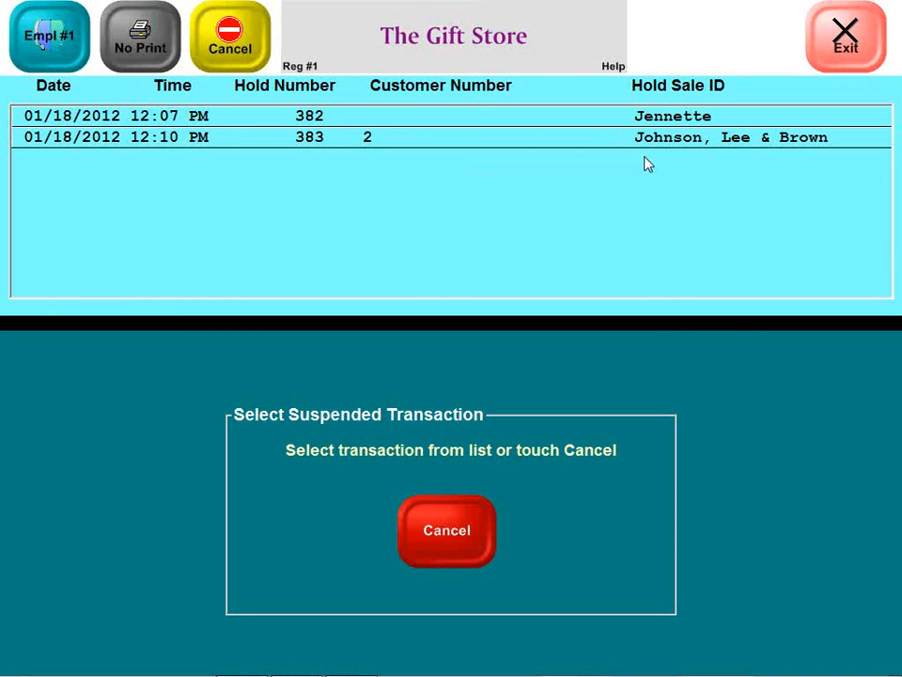
pyautogui.click(481, 117)
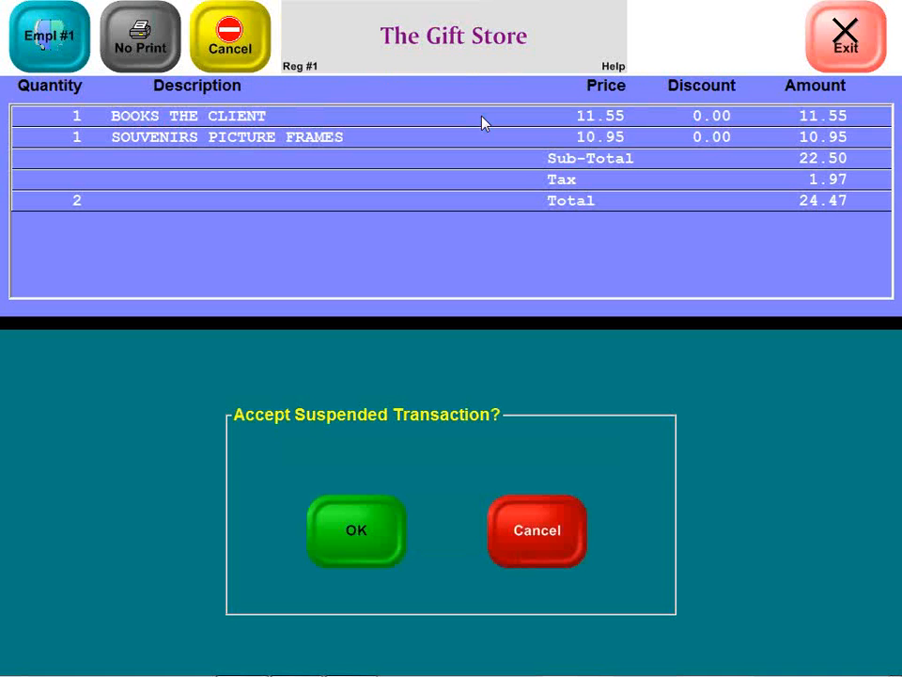
pyautogui.click(380, 530)
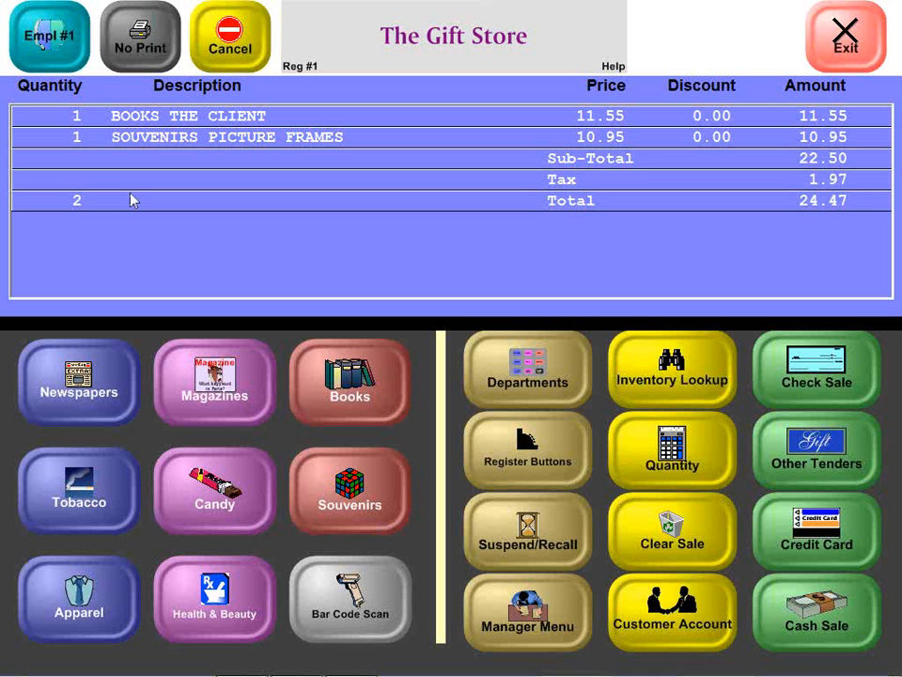
# Step: Add the January issue of Time magazine to the recalled sale with a quantity of 4
pyautogui.click(188, 393)
pyautogui.click(109, 371)
pyautogui.click(318, 382)
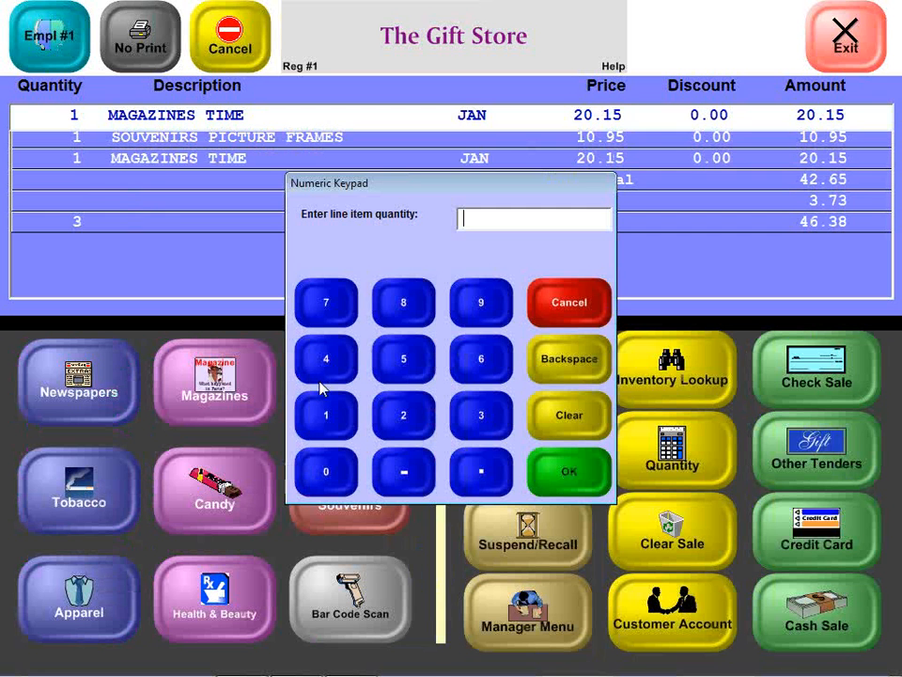
pyautogui.write('4')
pyautogui.press('Return')
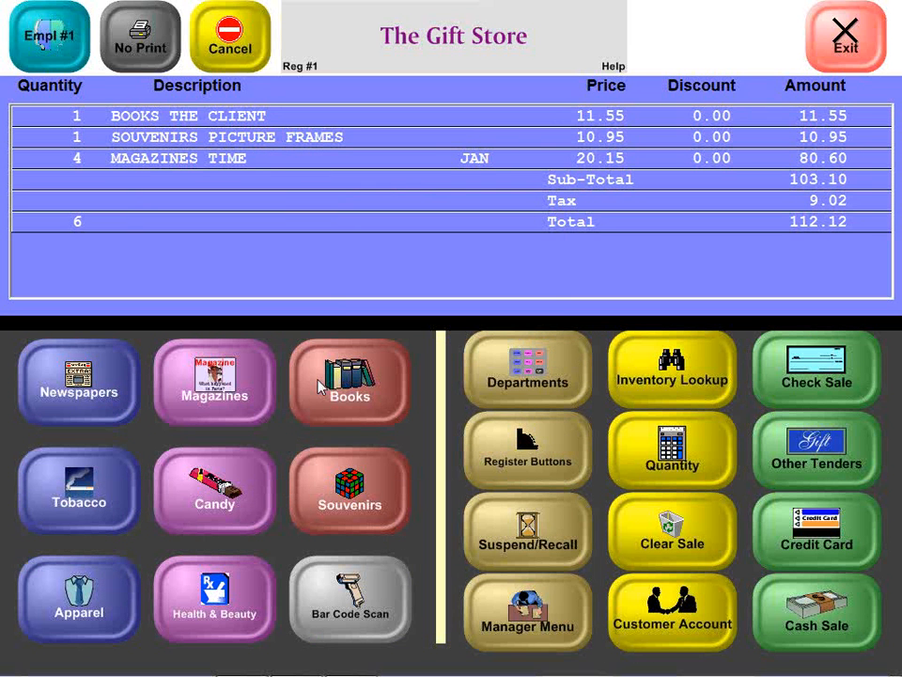
# Step: Void the book The Client from the recalled sale and suspend the sale again under its existing customer ID
pyautogui.click(242, 118)
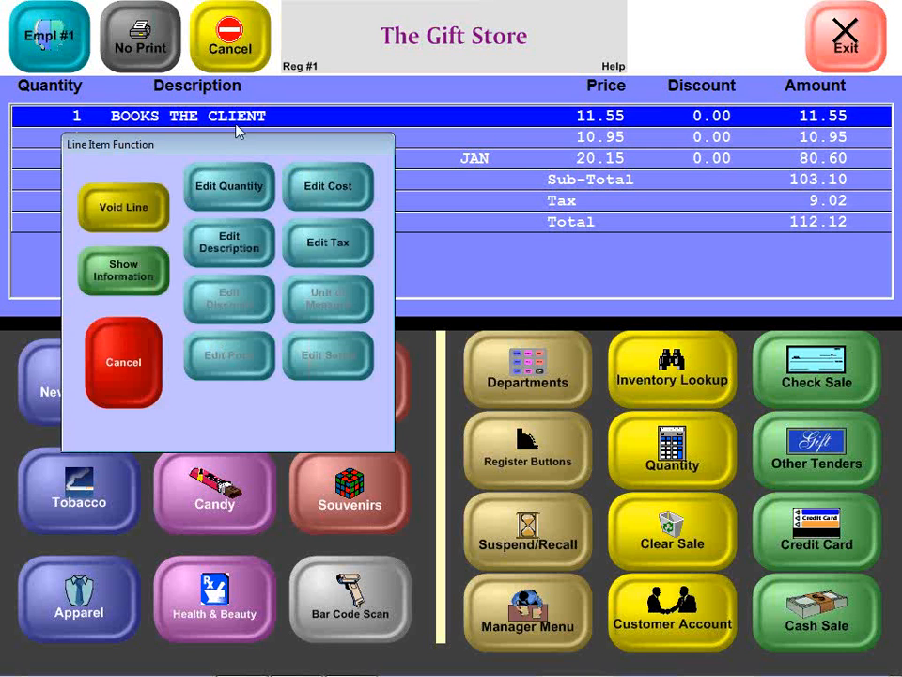
pyautogui.click(132, 224)
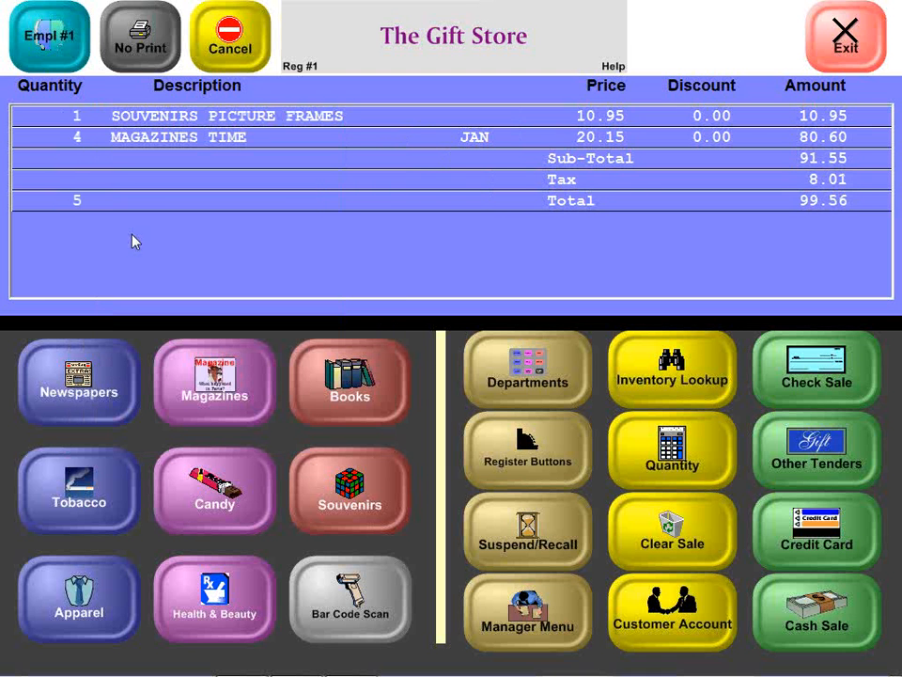
pyautogui.click(531, 533)
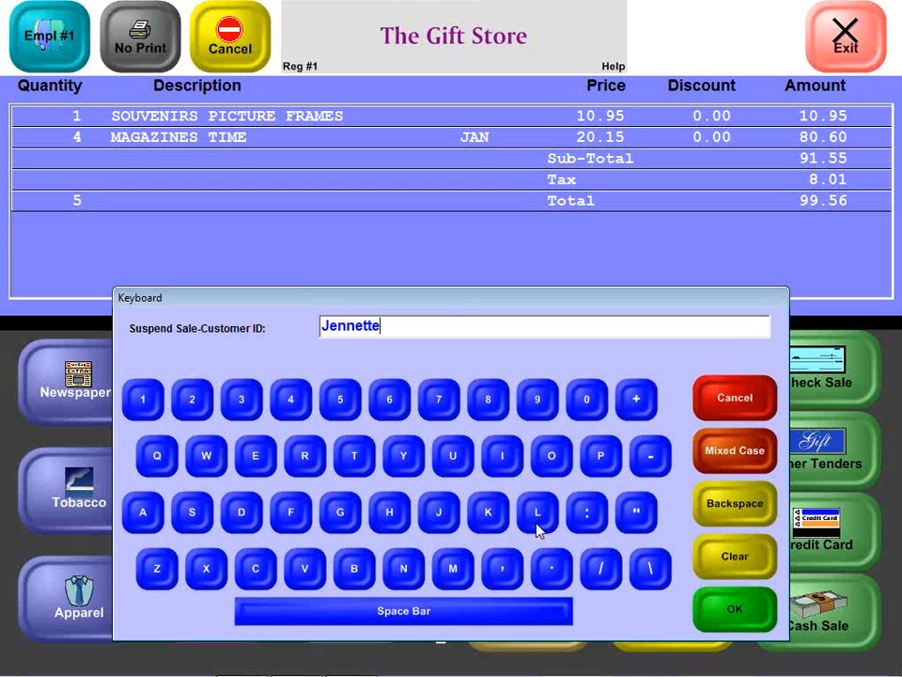
pyautogui.moveTo(788, 673)
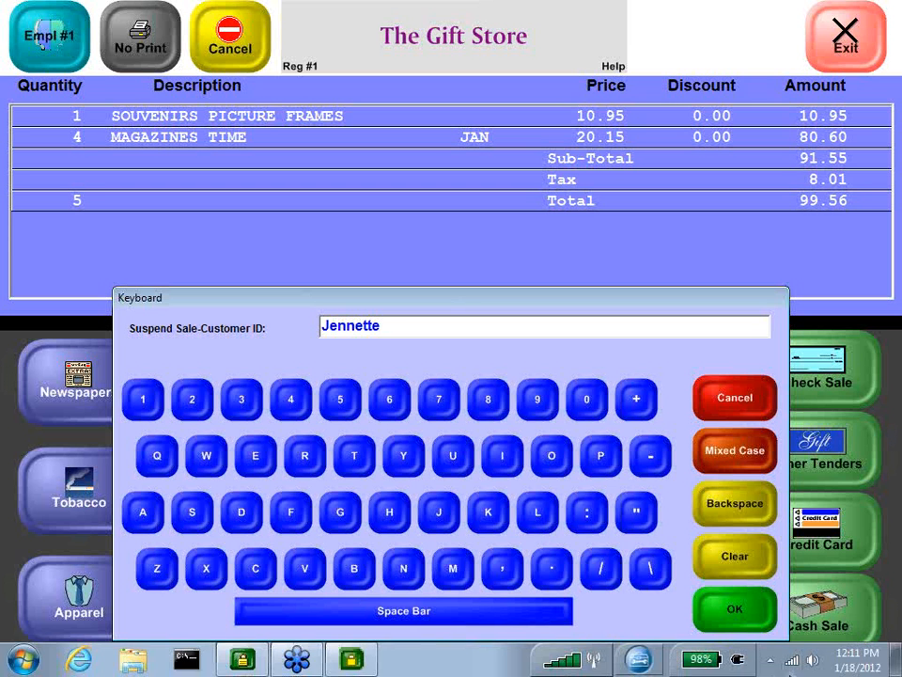
pyautogui.click(740, 621)
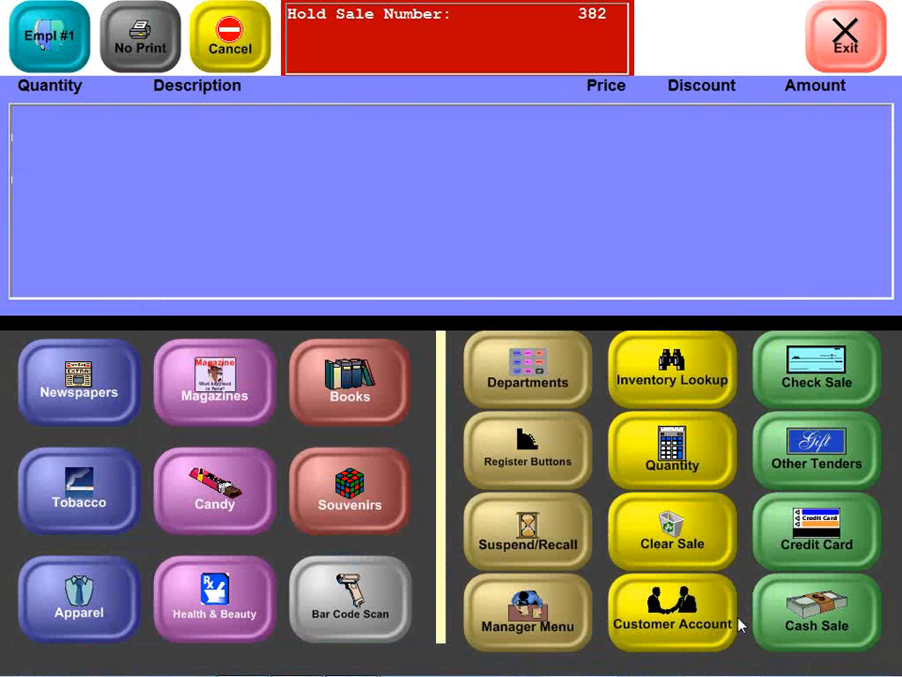
# Step: Recall the suspended sale of Picture Frames and Time magazines by the date 01/18/2012 and pay it by check for 99.56
pyautogui.click(560, 544)
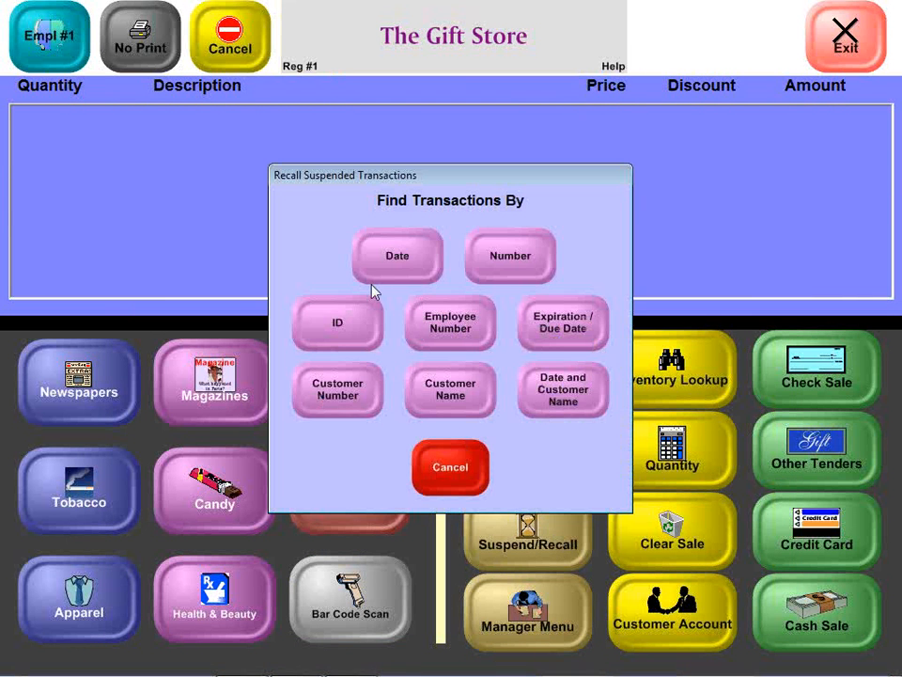
pyautogui.click(375, 256)
pyautogui.press('Return')
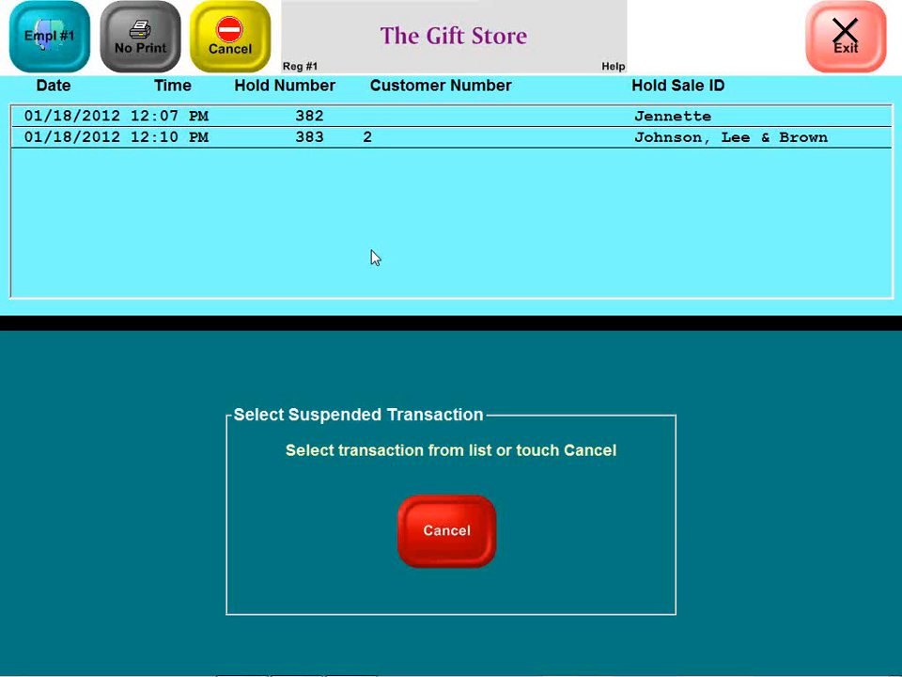
pyautogui.click(356, 117)
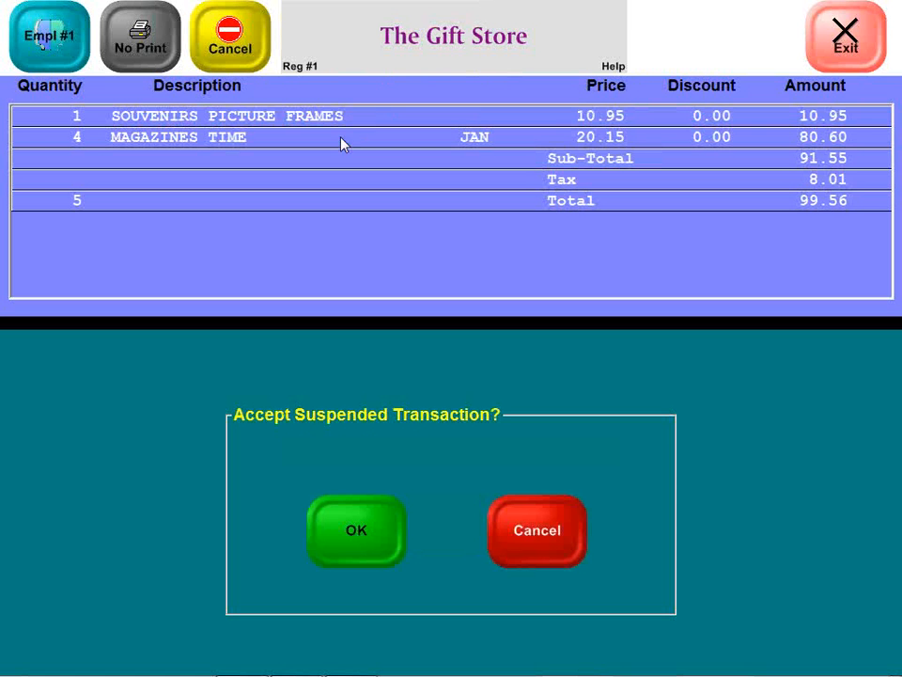
pyautogui.click(390, 547)
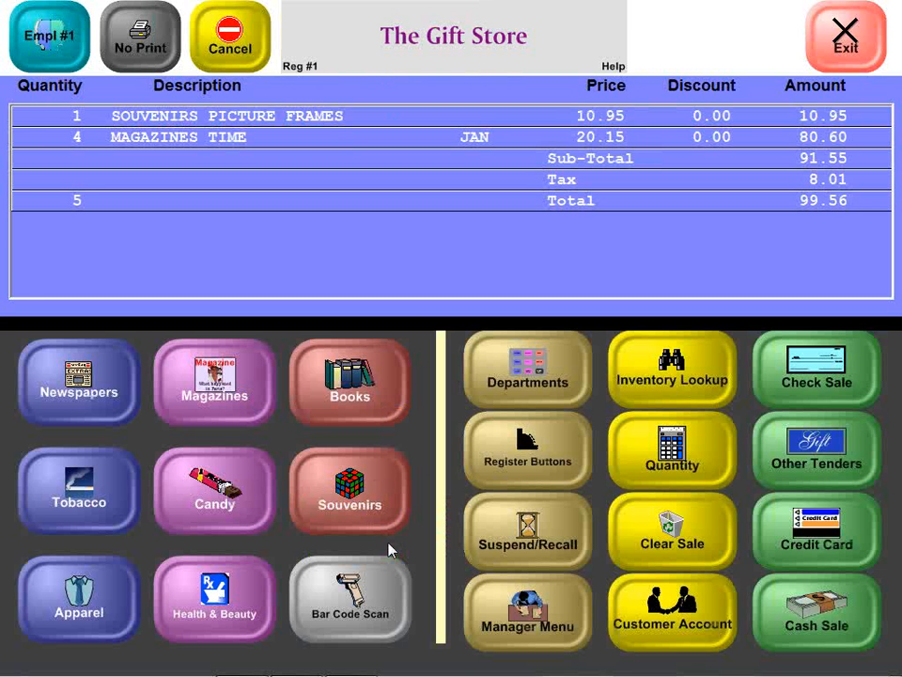
pyautogui.click(801, 346)
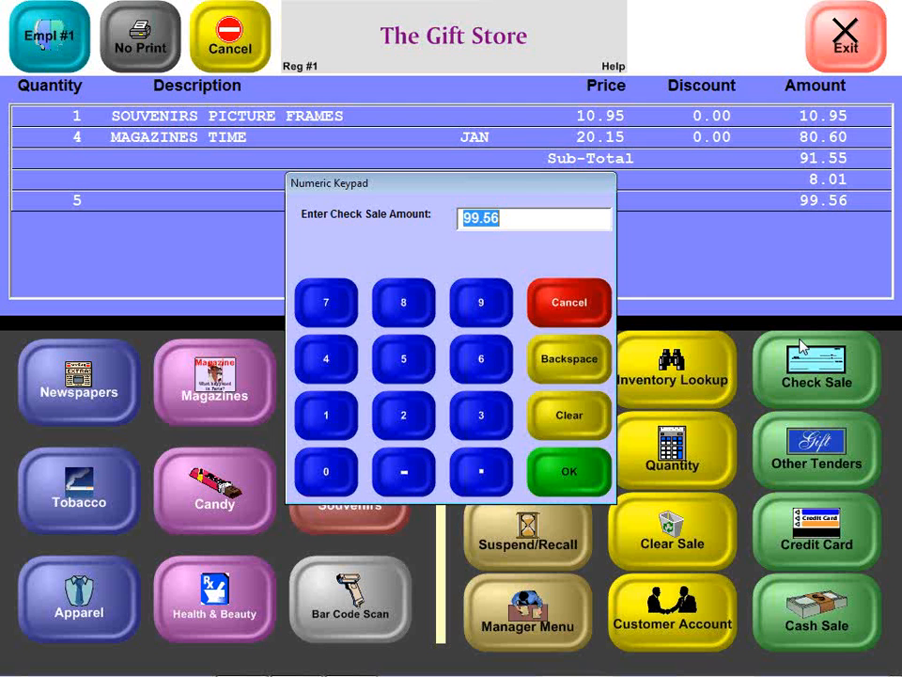
pyautogui.press('Return')
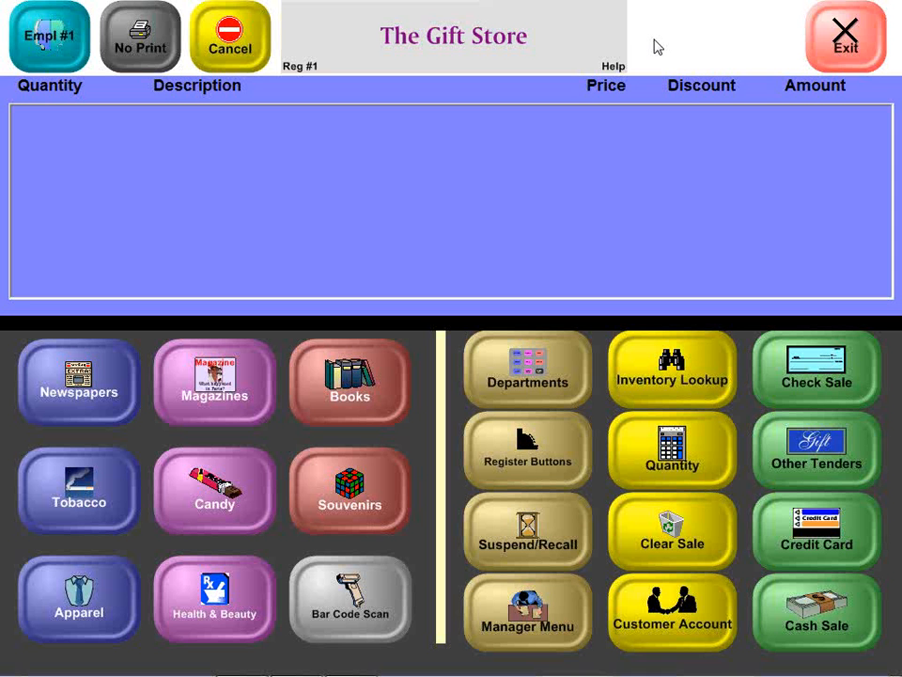
pyautogui.click(513, 475)
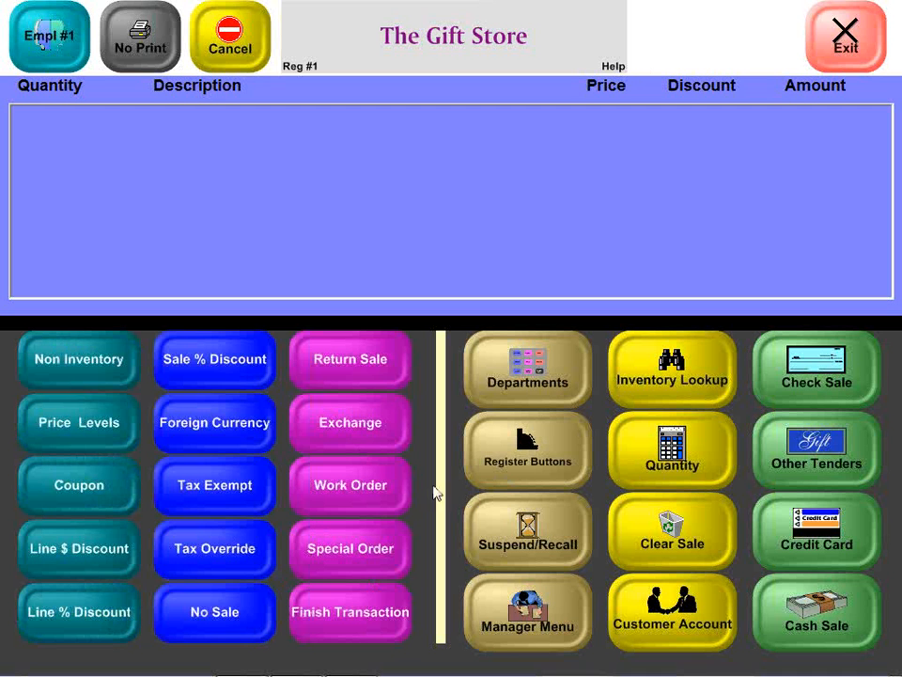
pyautogui.click(530, 644)
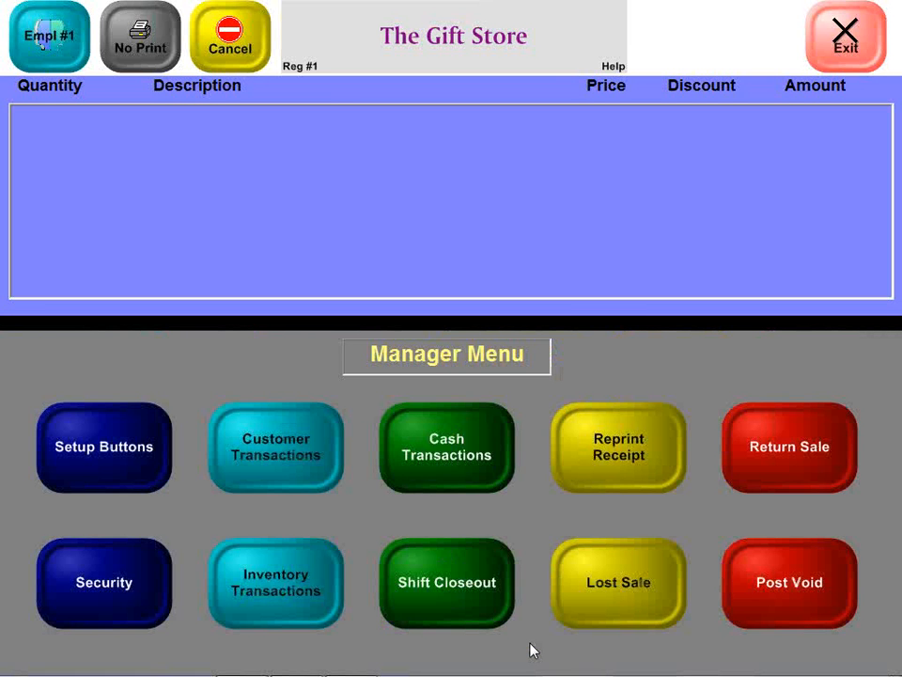
pyautogui.click(279, 470)
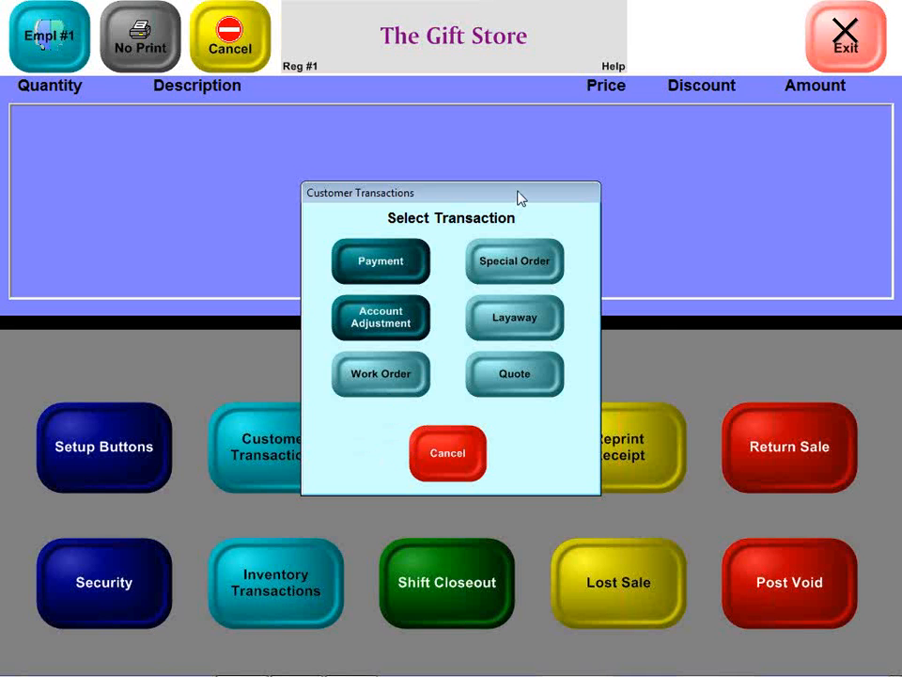
pyautogui.click(515, 263)
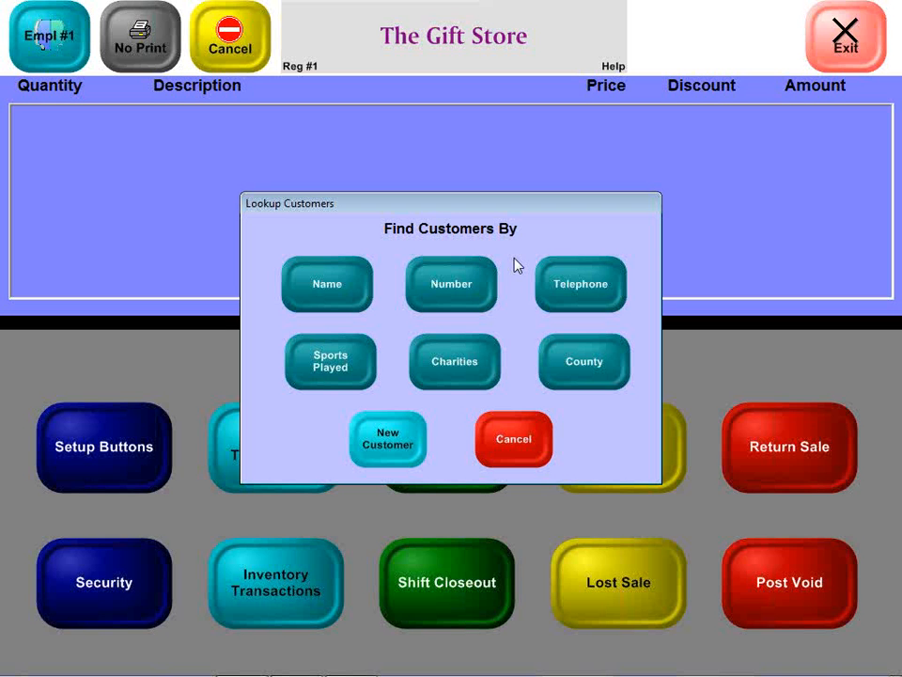
pyautogui.click(512, 456)
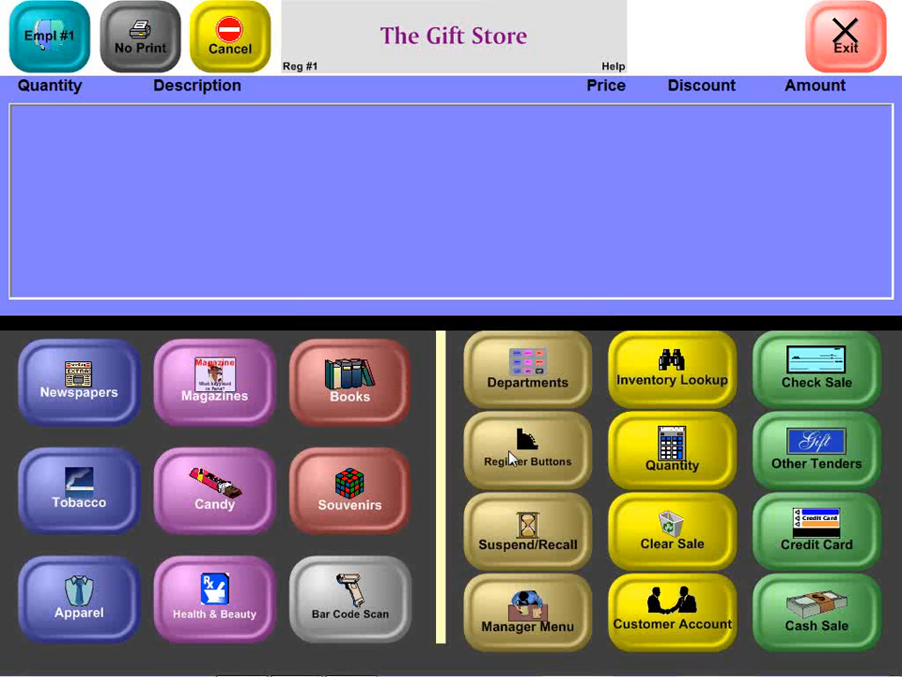
# Step: Make the transaction a Special Order and assign it to the customer found by the last-name initial H
pyautogui.click(512, 455)
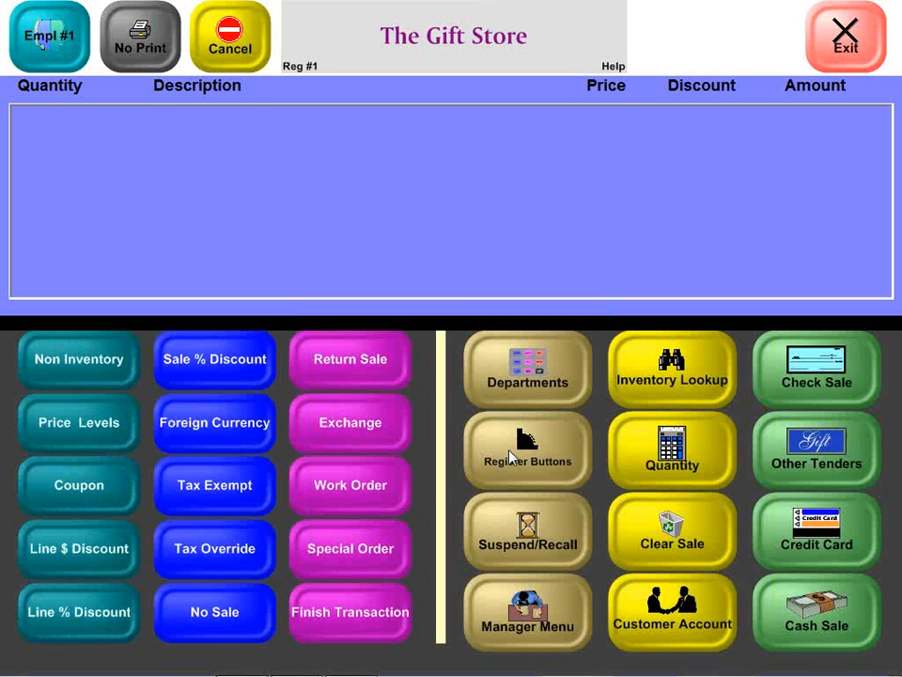
pyautogui.click(329, 550)
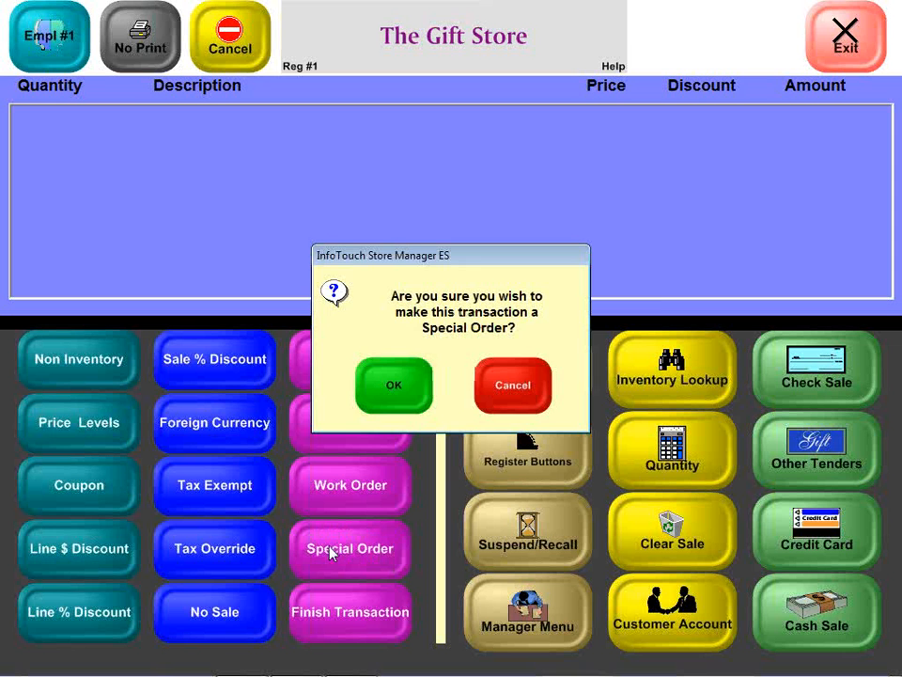
pyautogui.click(394, 385)
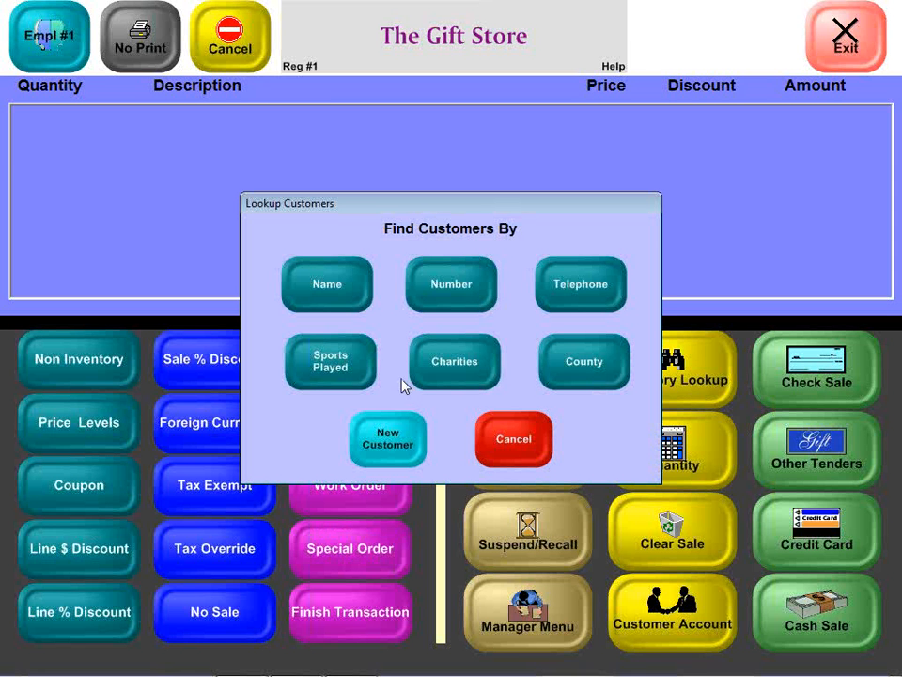
pyautogui.click(338, 303)
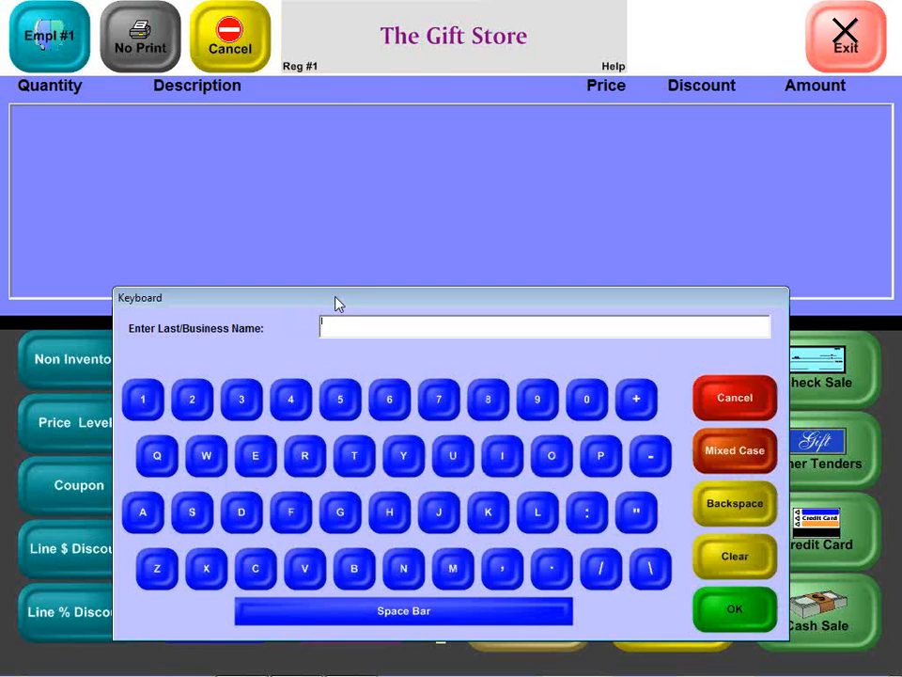
pyautogui.write('H')
pyautogui.press('Return')
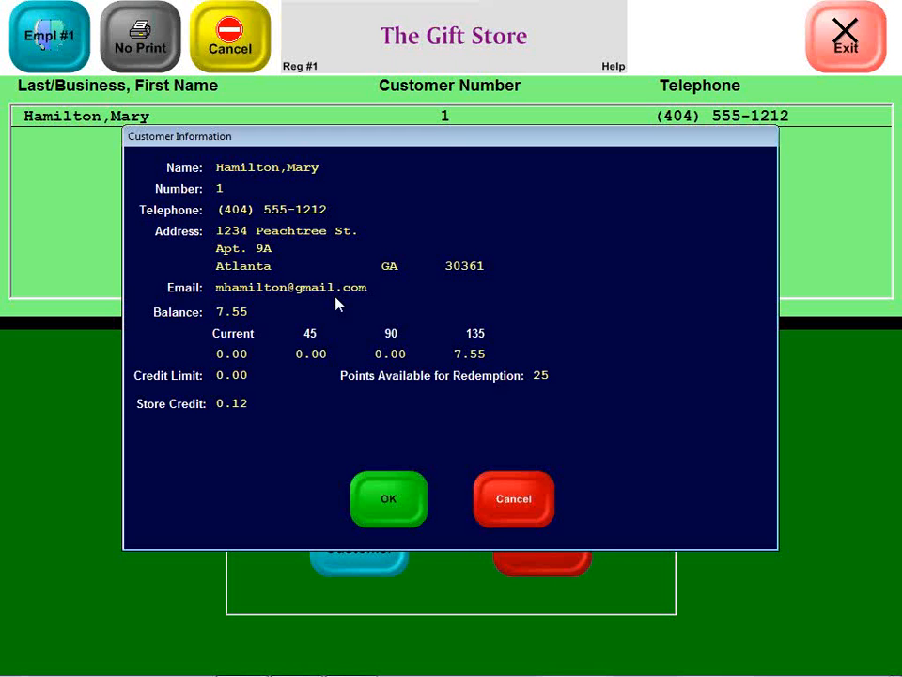
pyautogui.click(392, 513)
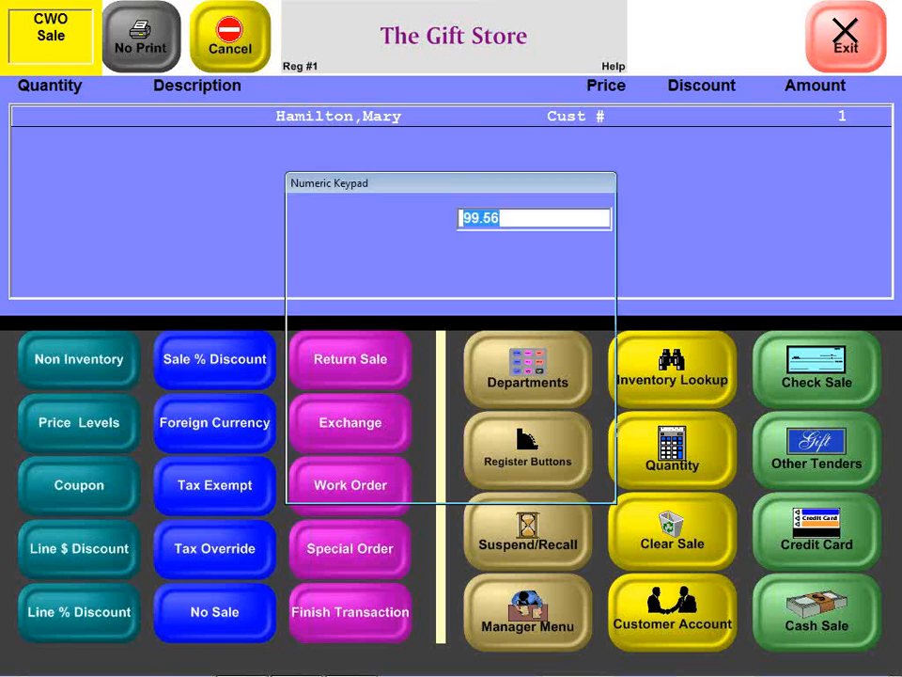
# Step: Add a medium Crescent City T-shirt and a Thermal Mug souvenir to the special order
pyautogui.press('Return')
pyautogui.click(539, 377)
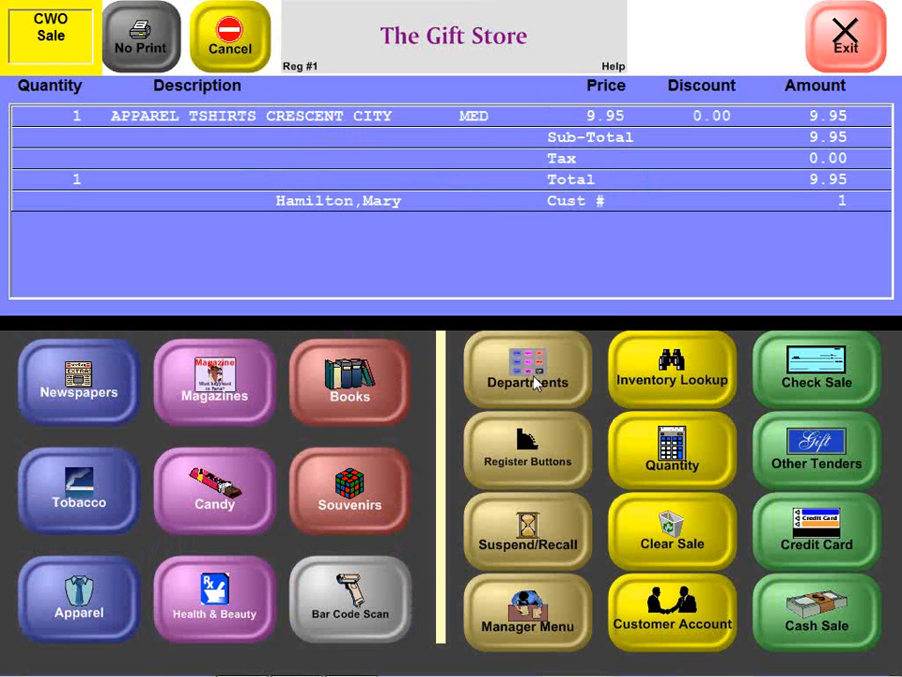
pyautogui.click(381, 501)
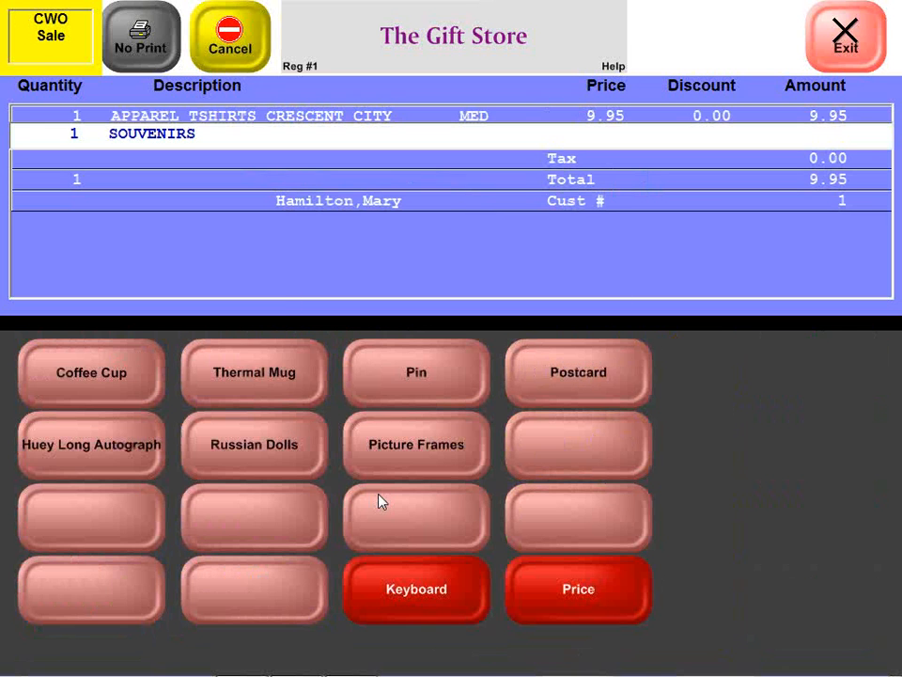
pyautogui.click(276, 389)
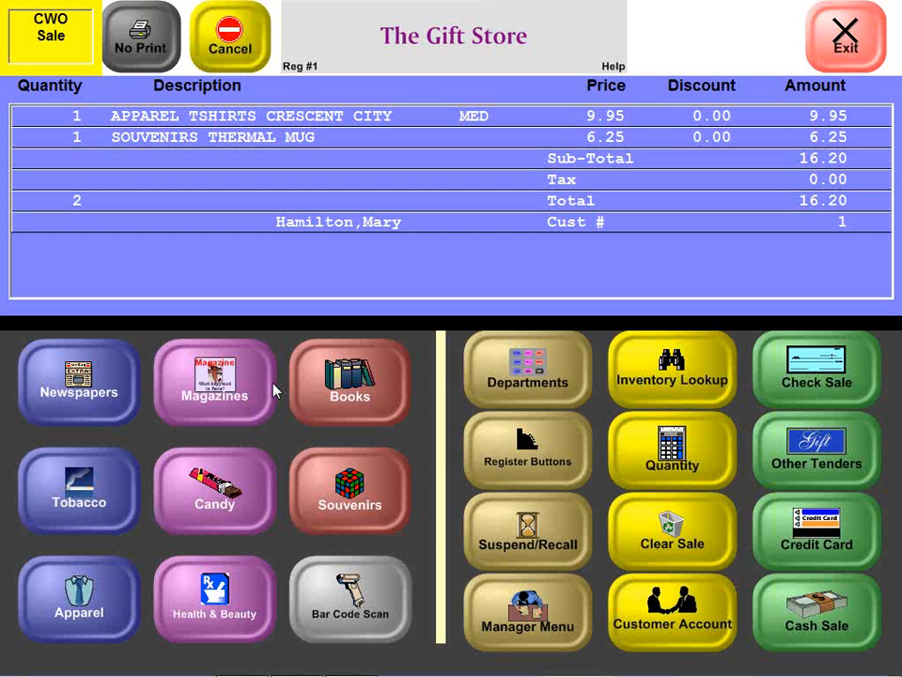
# Step: Take a 5.00 cash deposit on the special order and put it on hold
pyautogui.click(803, 616)
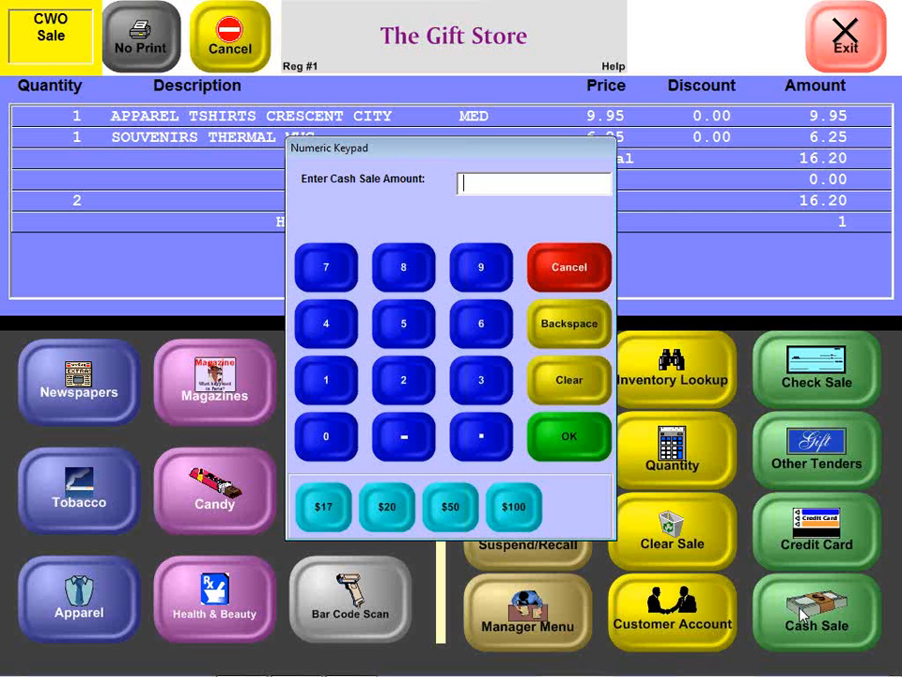
pyautogui.write('5')
pyautogui.press('Return')
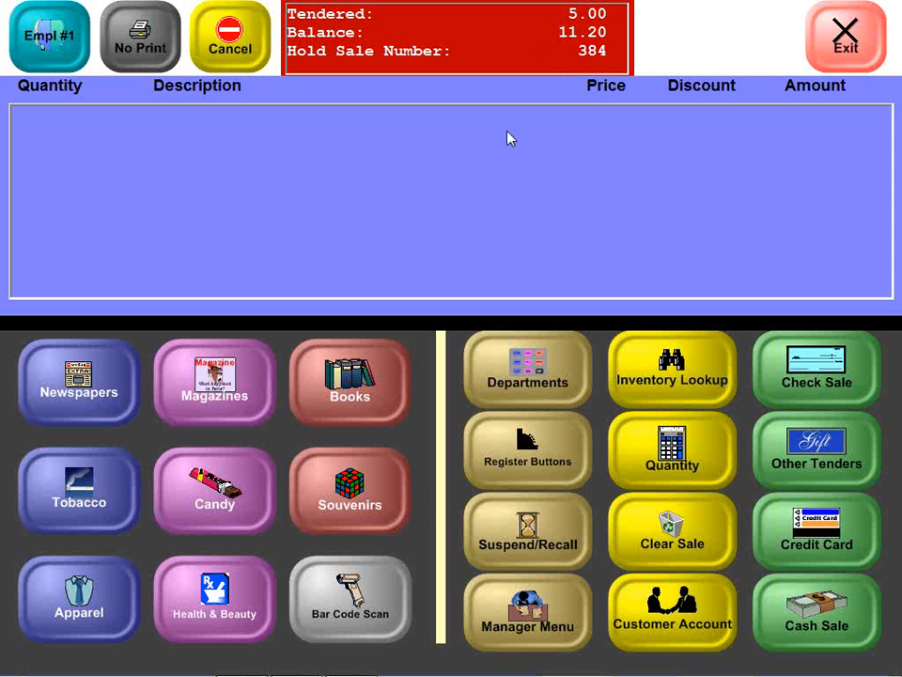
# Step: Find suspended transactions by date and recall special order 384C for editing
pyautogui.click(481, 555)
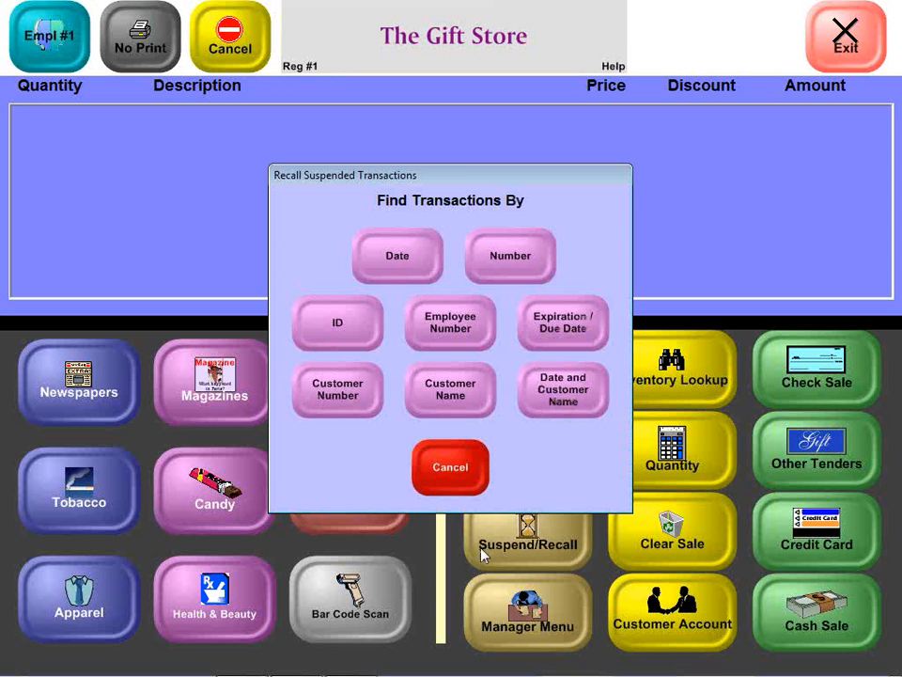
pyautogui.click(410, 271)
pyautogui.press('Return')
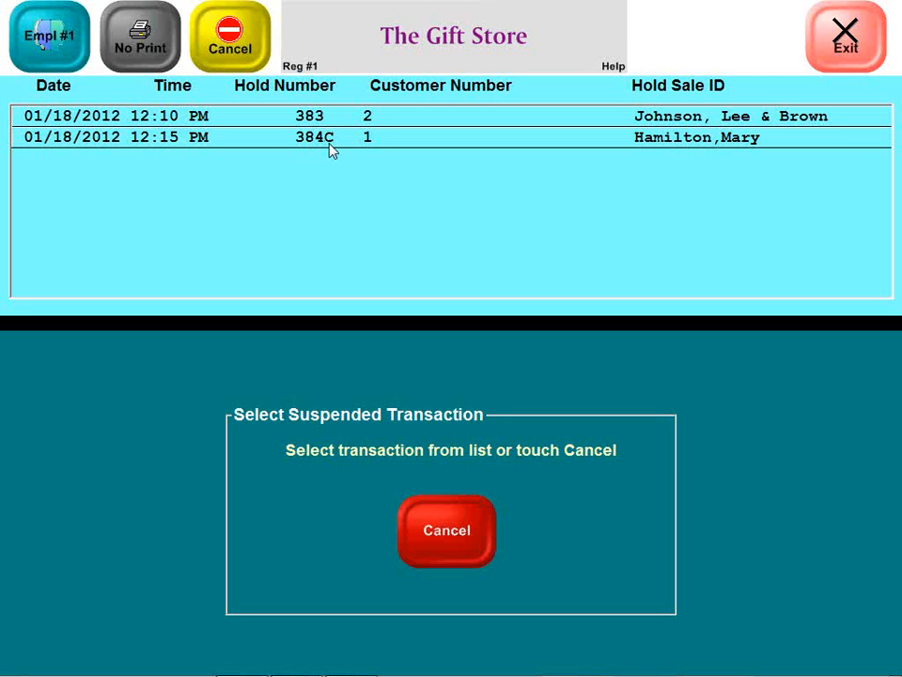
pyautogui.click(330, 143)
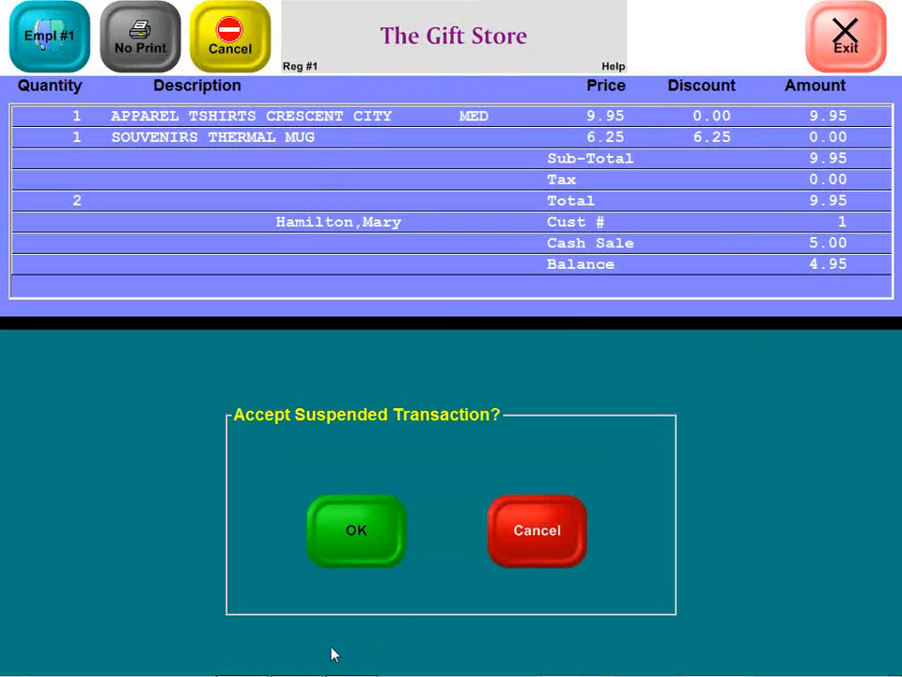
pyautogui.click(347, 560)
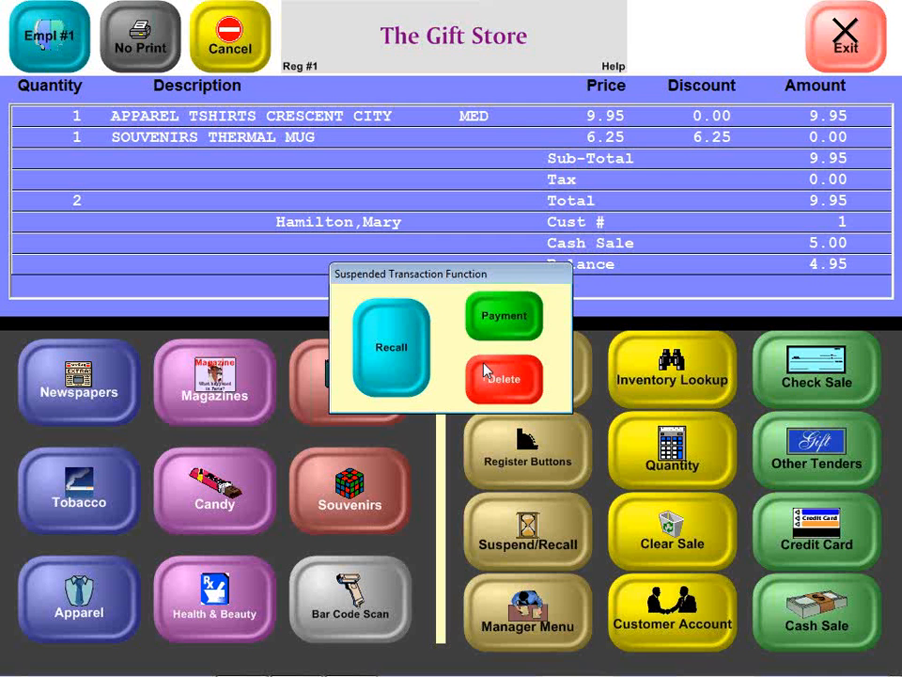
pyautogui.click(380, 364)
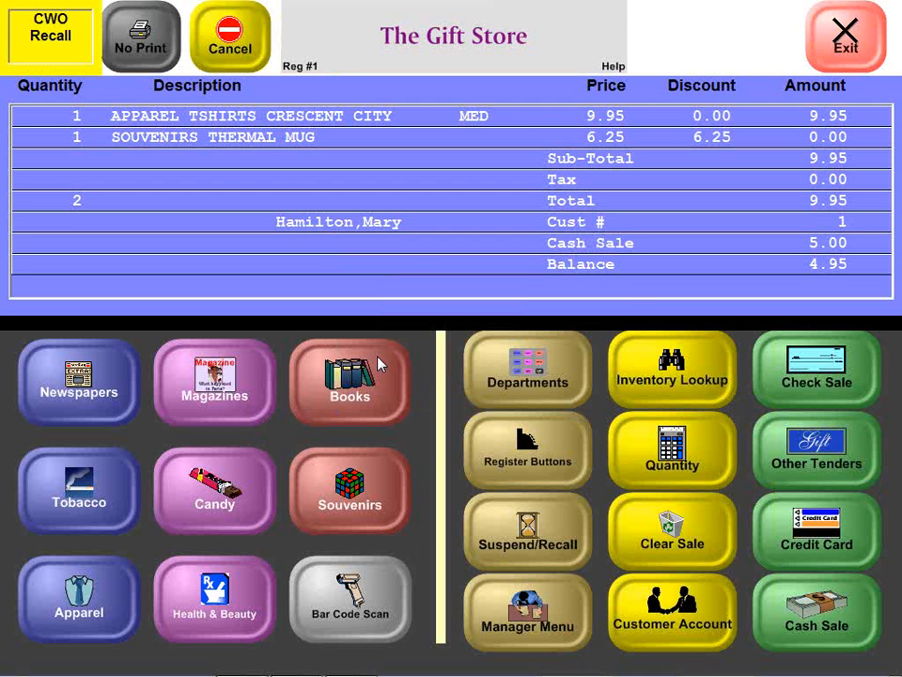
# Step: Back out of the payment state of the recalled special order and void its Thermal Mug line
pyautogui.click(324, 139)
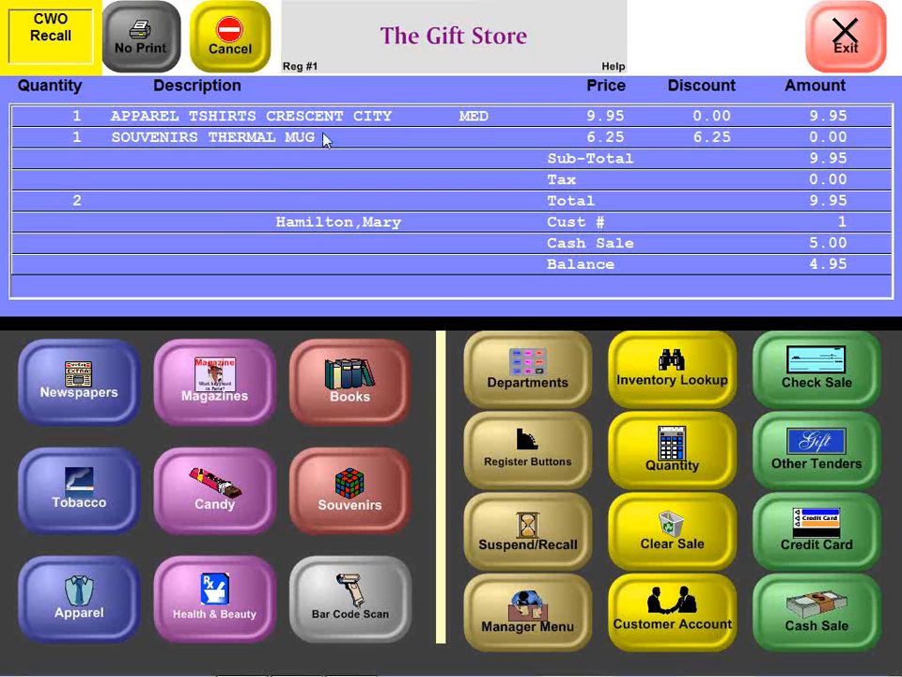
pyautogui.click(371, 389)
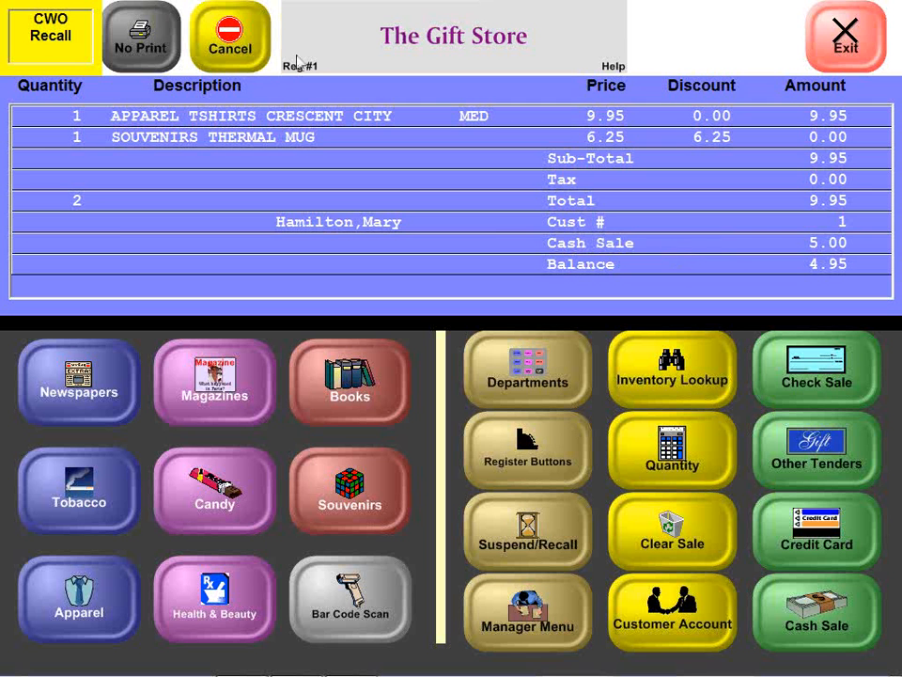
pyautogui.click(235, 58)
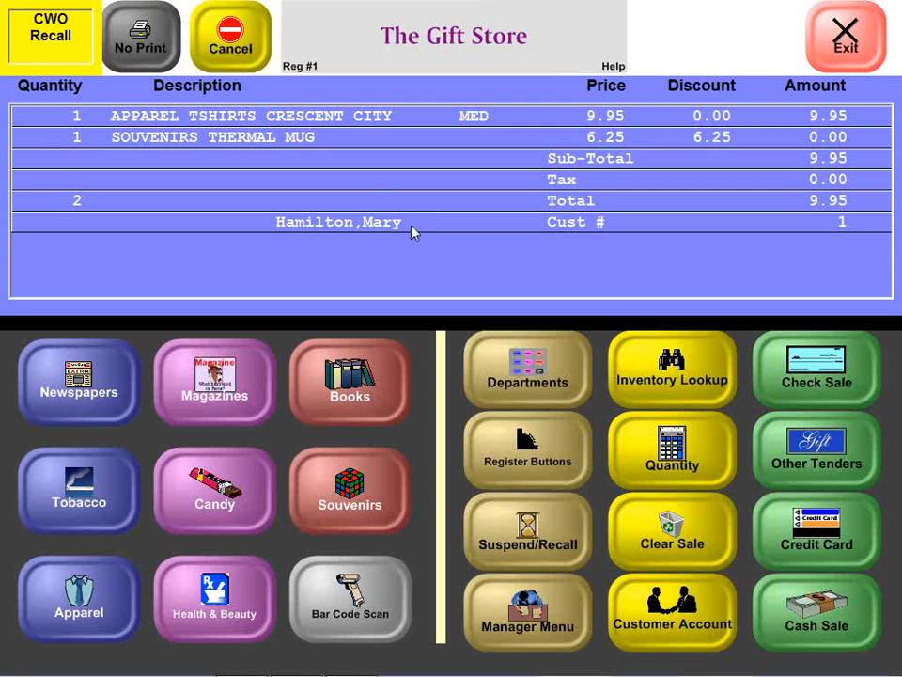
pyautogui.click(247, 142)
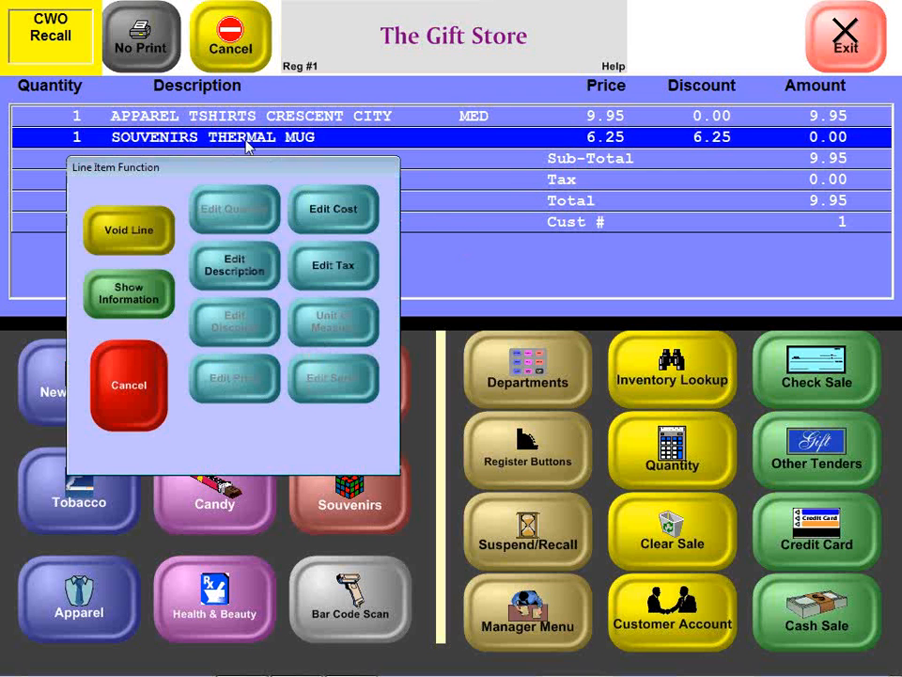
pyautogui.click(145, 234)
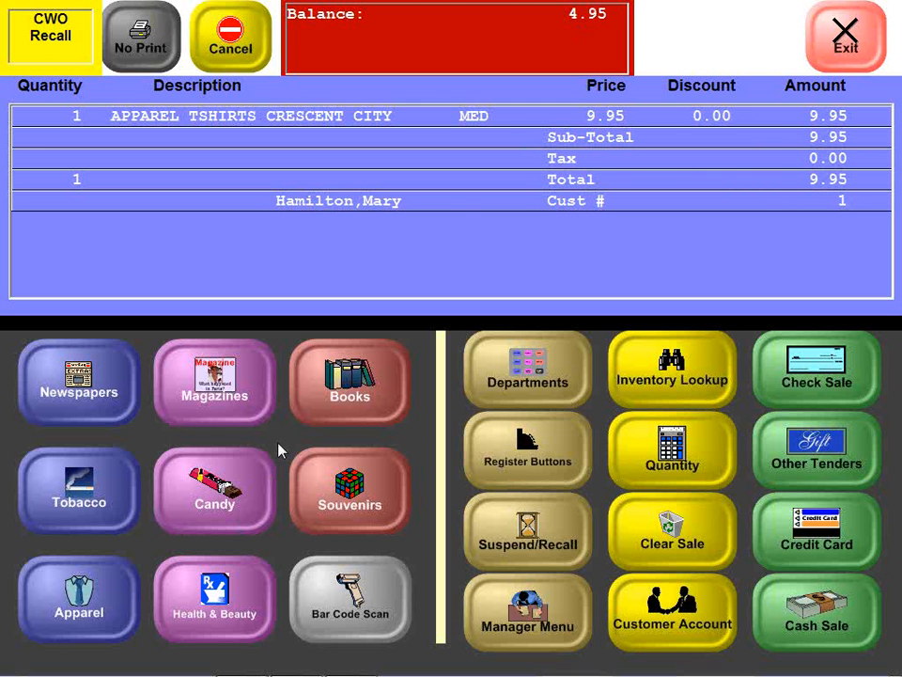
# Step: Add the book The Client to the recalled special order and suspend the order again
pyautogui.click(351, 420)
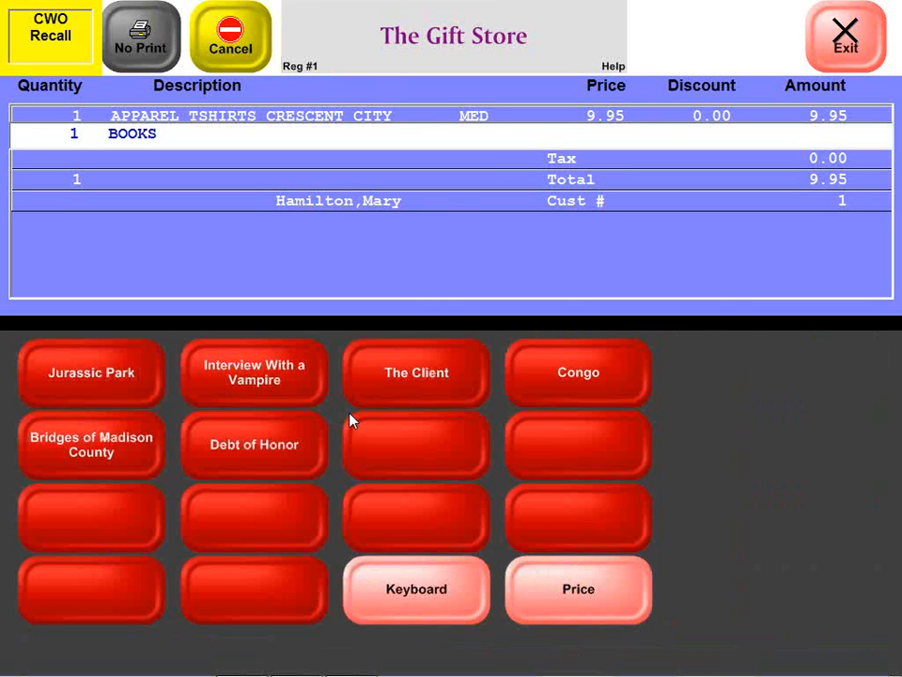
pyautogui.click(375, 366)
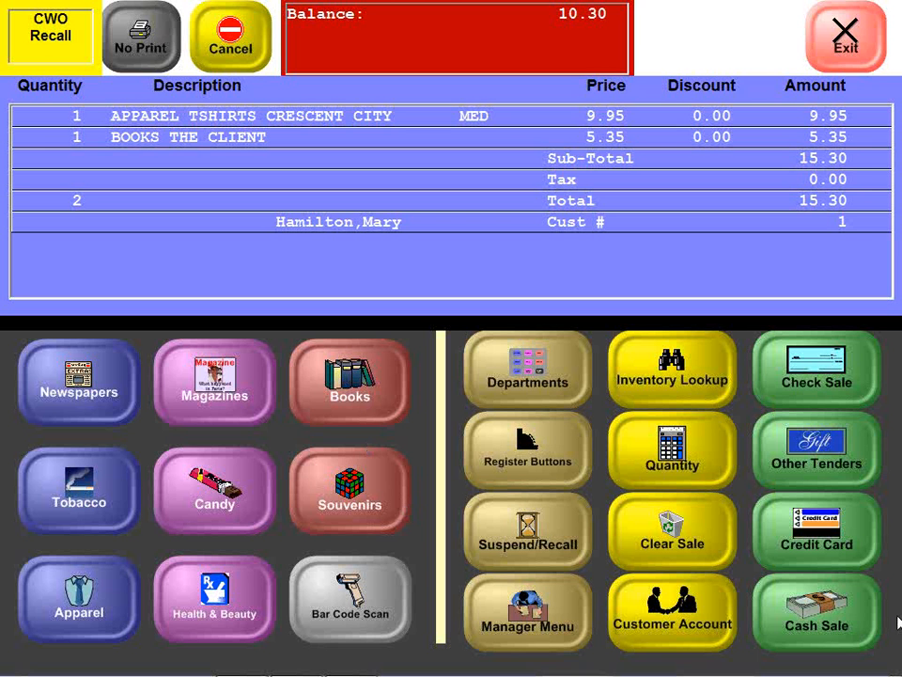
pyautogui.click(576, 549)
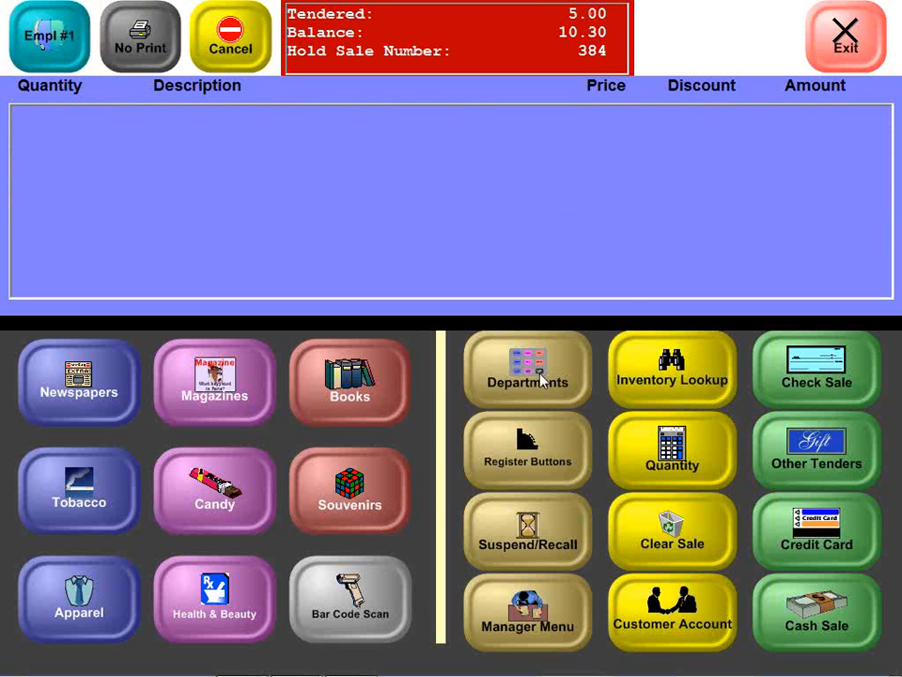
# Step: Find the suspended transactions by date and recall the edited special order 384C to finalize it
pyautogui.click(527, 543)
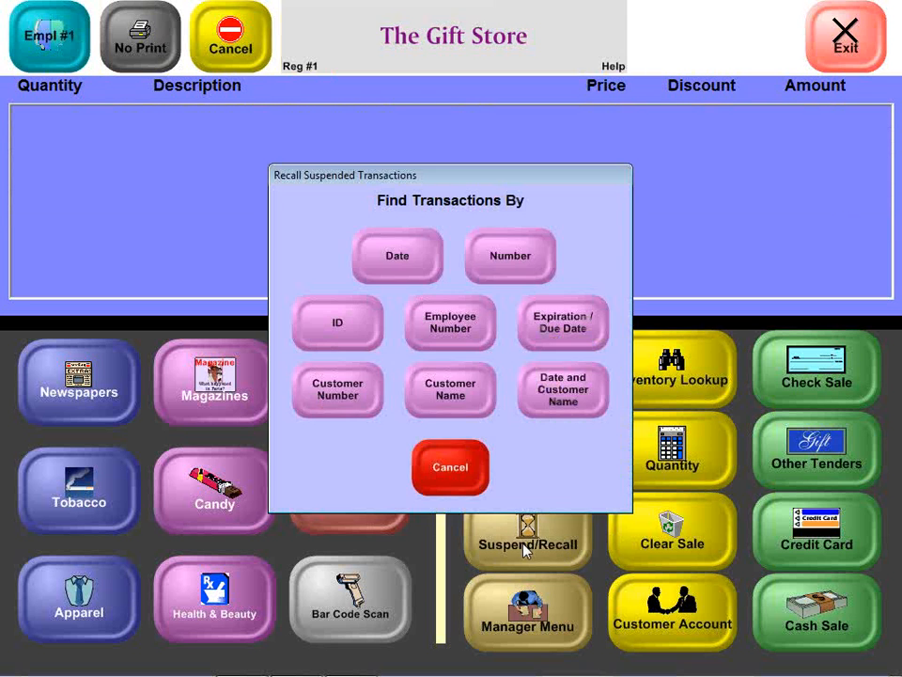
pyautogui.click(402, 249)
pyautogui.press('Return')
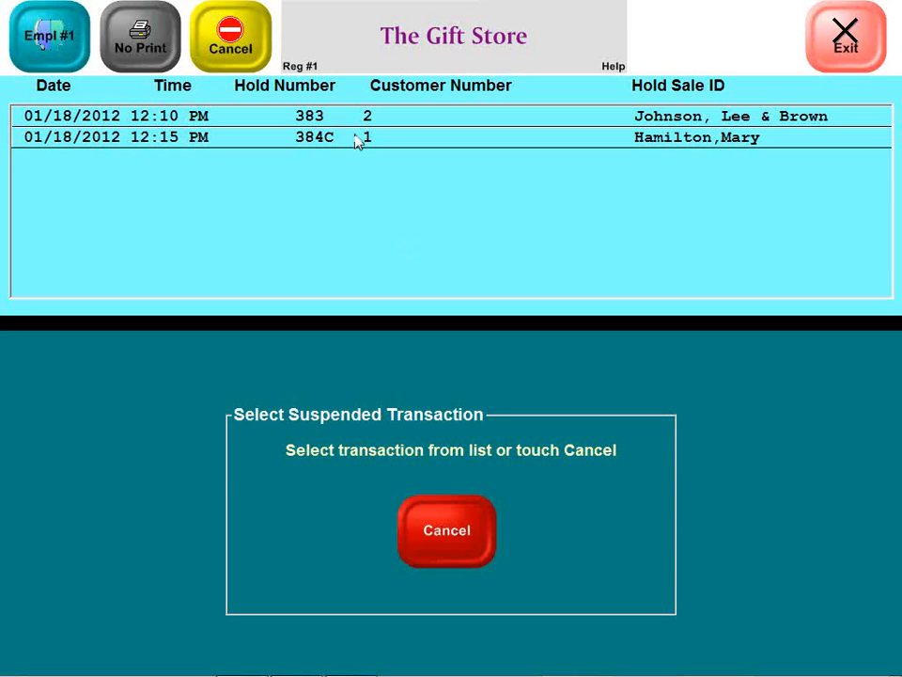
pyautogui.click(358, 139)
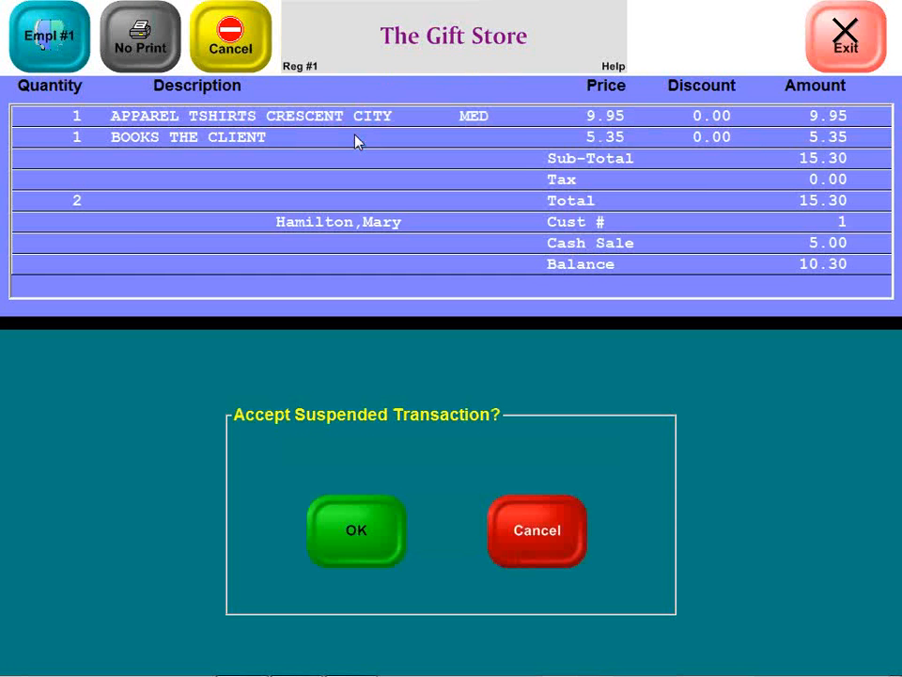
pyautogui.click(365, 529)
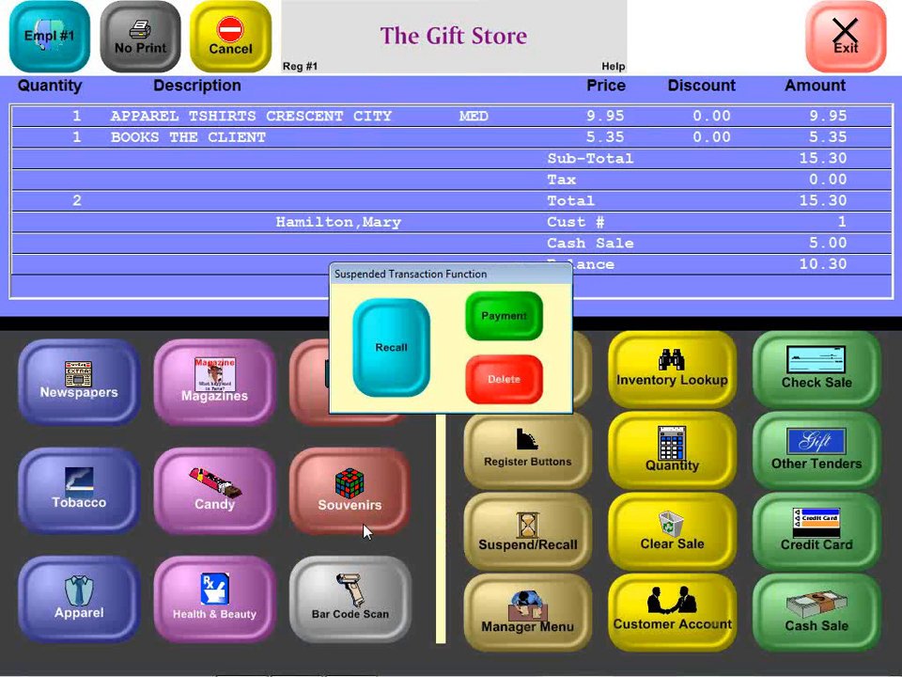
pyautogui.click(392, 365)
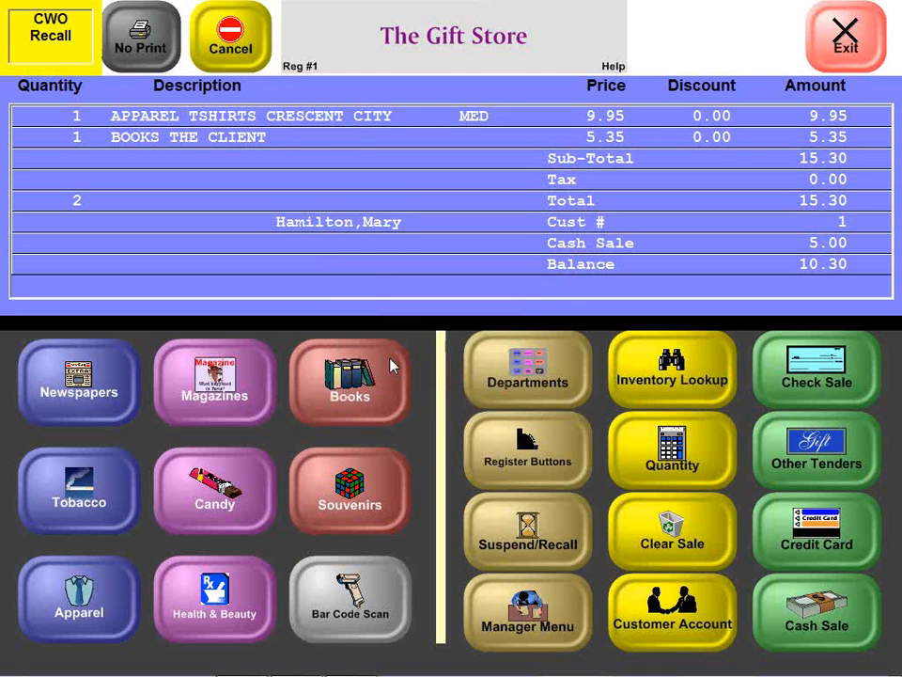
# Step: Take the remaining 10.30 balance in cash and close out the recalled special order
pyautogui.click(792, 593)
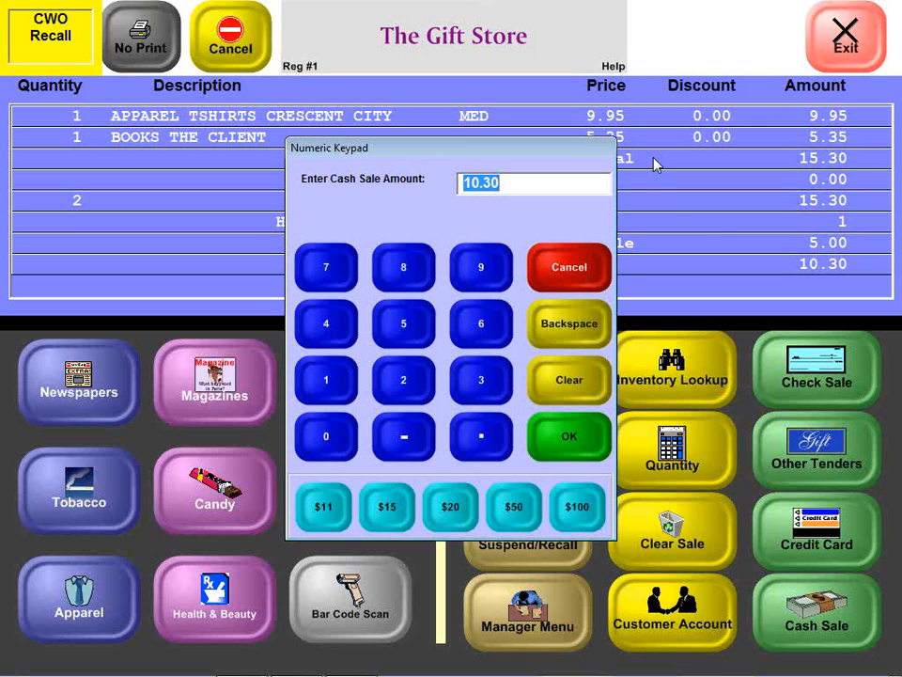
pyautogui.click(552, 434)
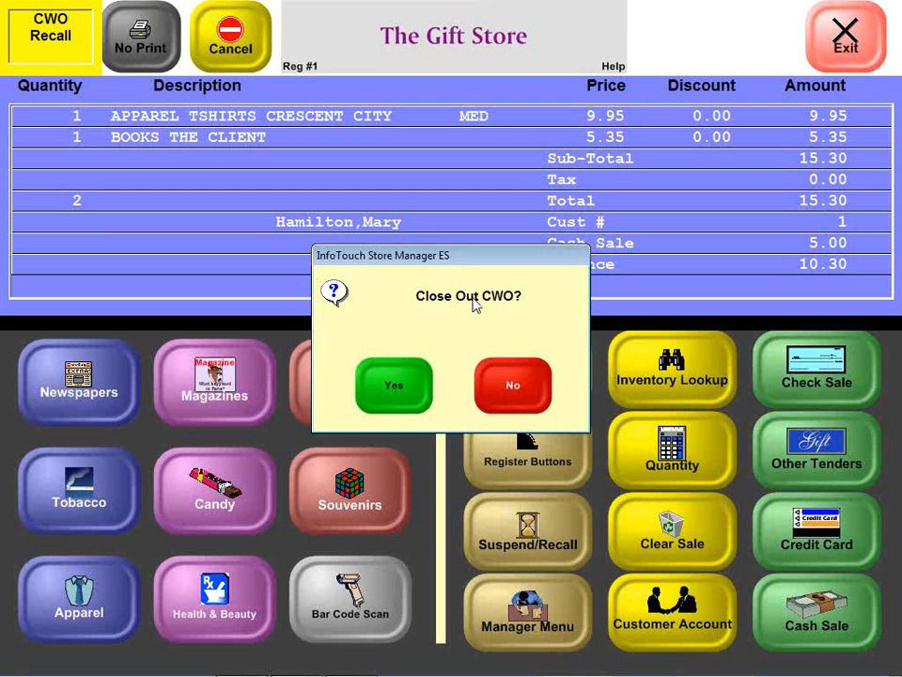
pyautogui.click(401, 393)
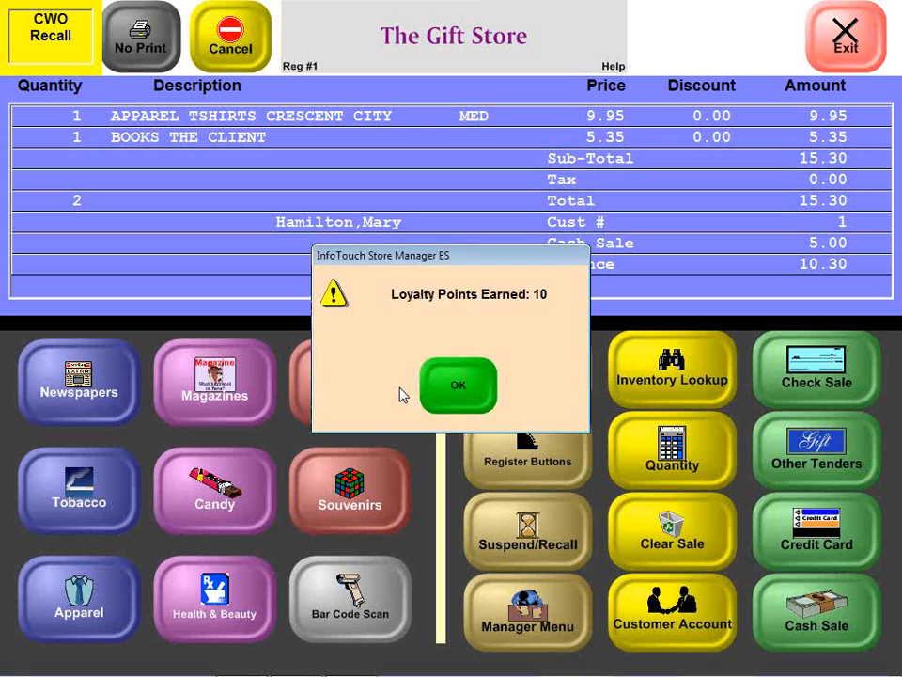
pyautogui.click(445, 393)
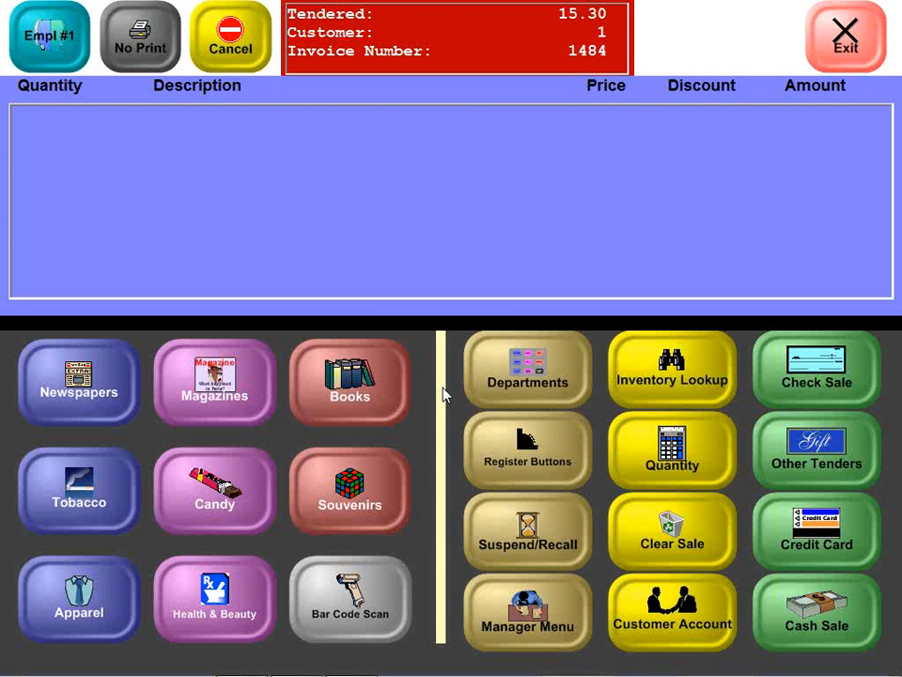
# Step: Start a layaway transaction from the manager functions and accept the customer's record for it
pyautogui.click(518, 554)
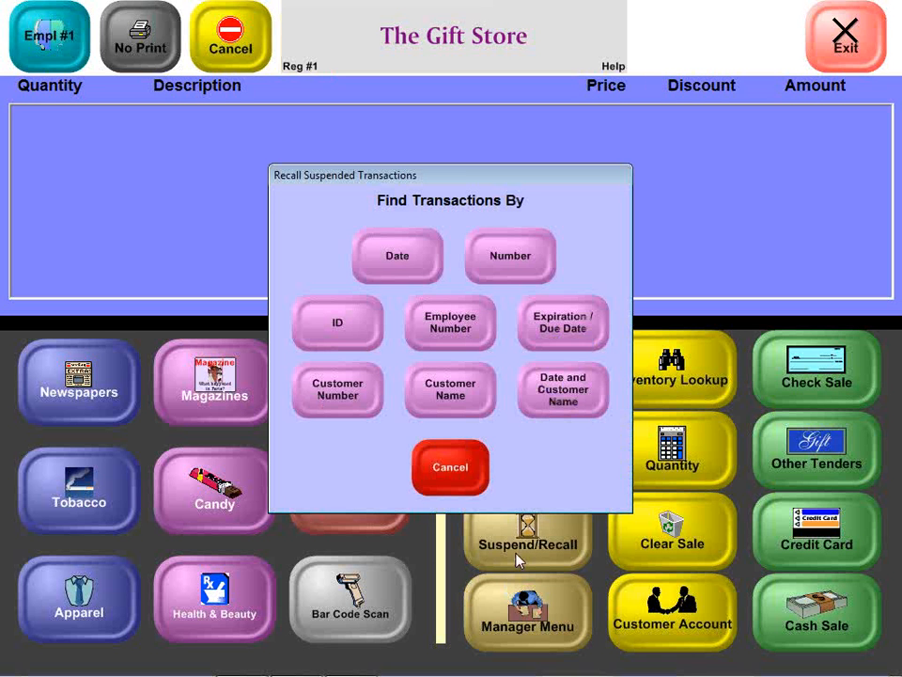
pyautogui.click(429, 472)
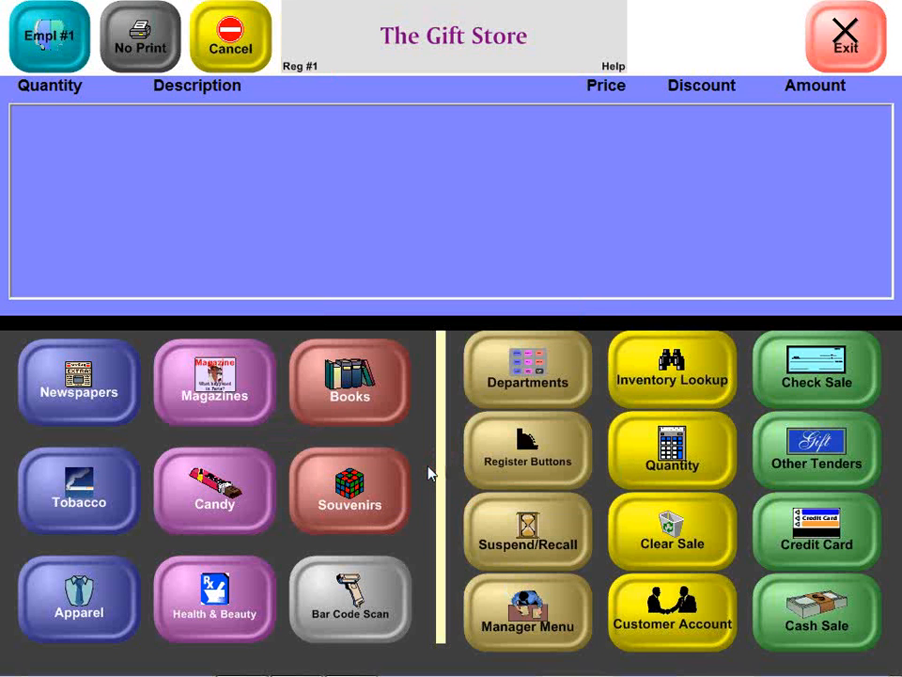
pyautogui.click(497, 636)
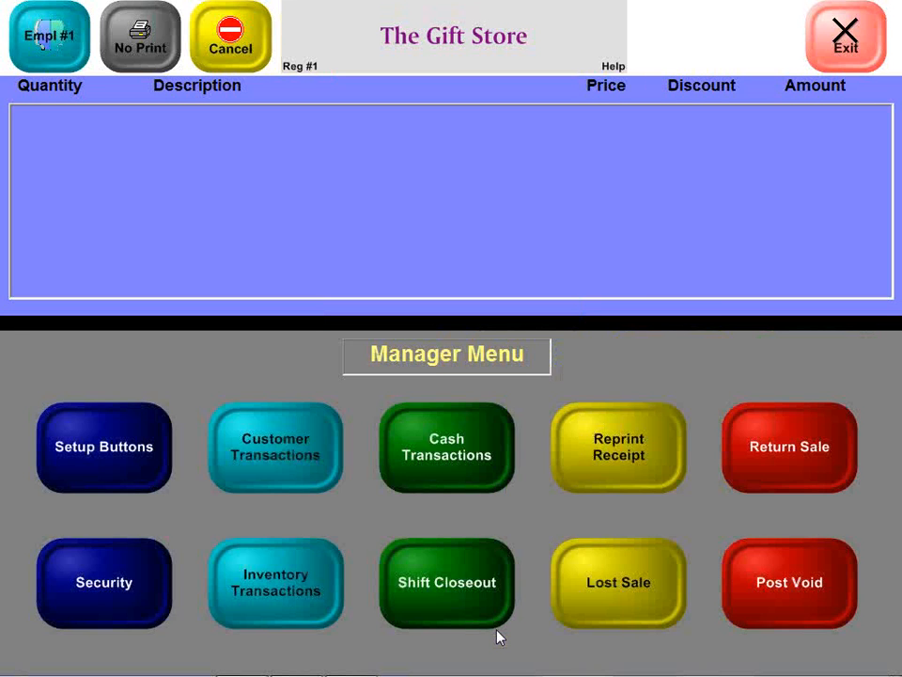
pyautogui.click(284, 478)
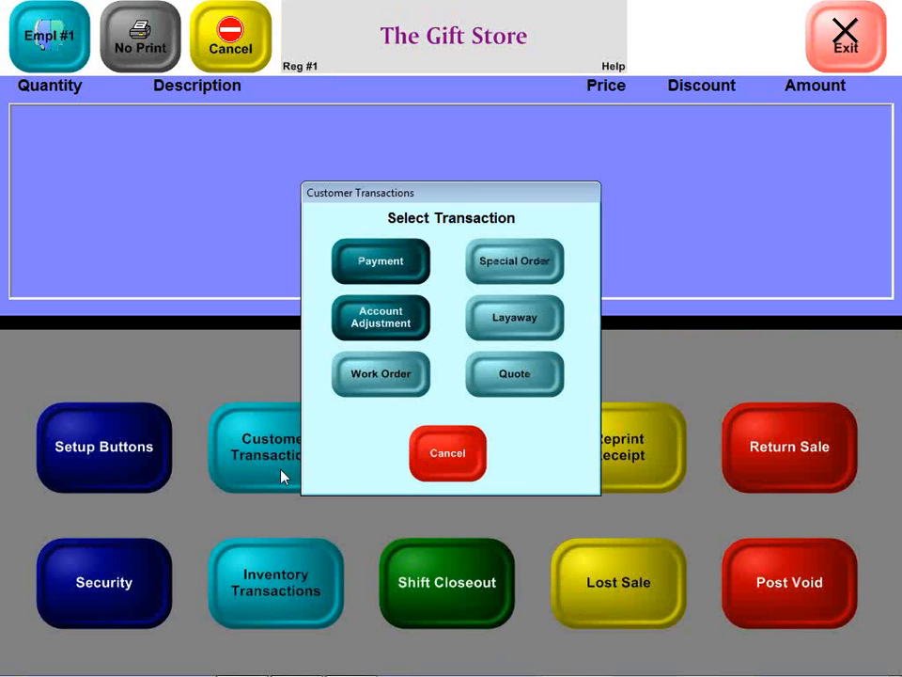
pyautogui.click(511, 317)
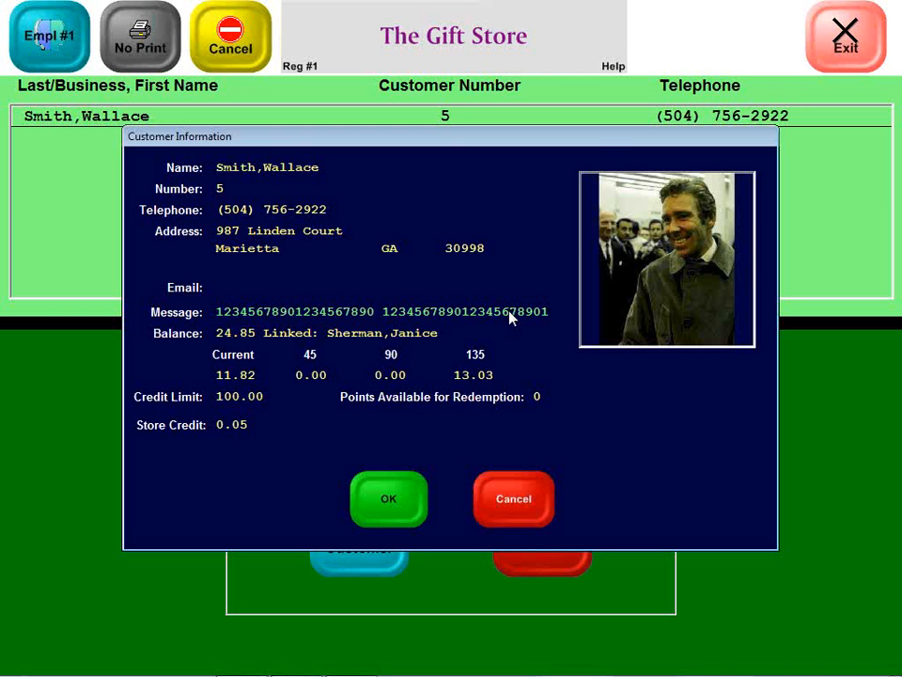
pyautogui.click(388, 500)
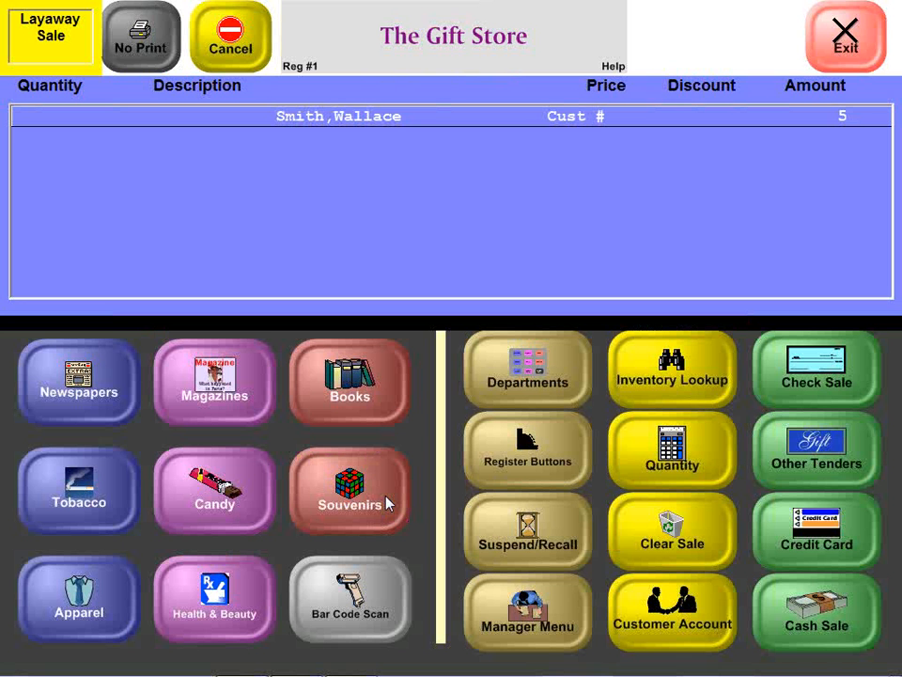
# Step: Add the book The Client and a large Crescent City sweat shirt to the layaway sale
pyautogui.click(347, 393)
pyautogui.click(462, 389)
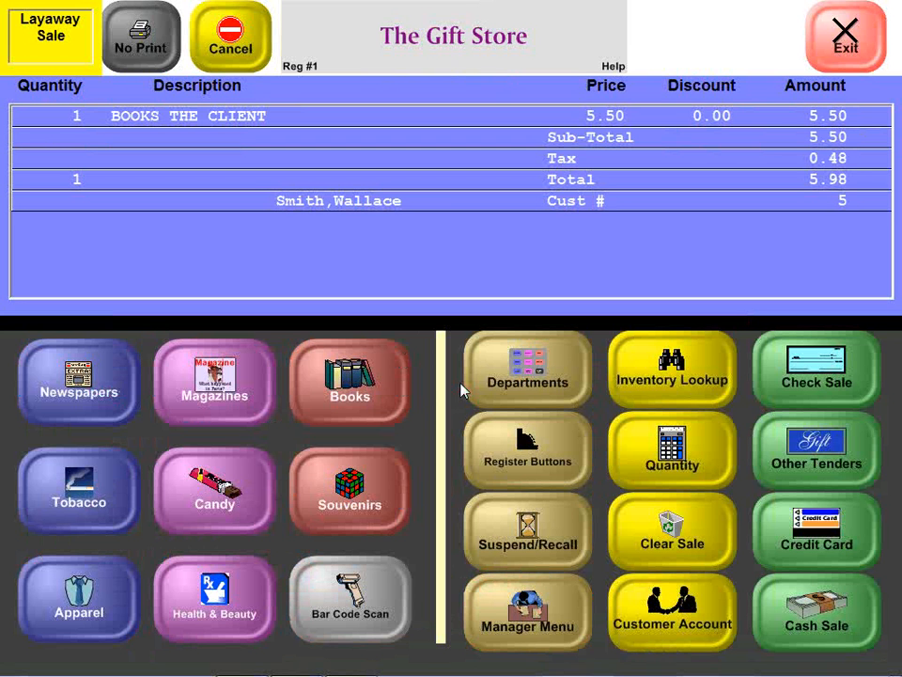
pyautogui.click(108, 584)
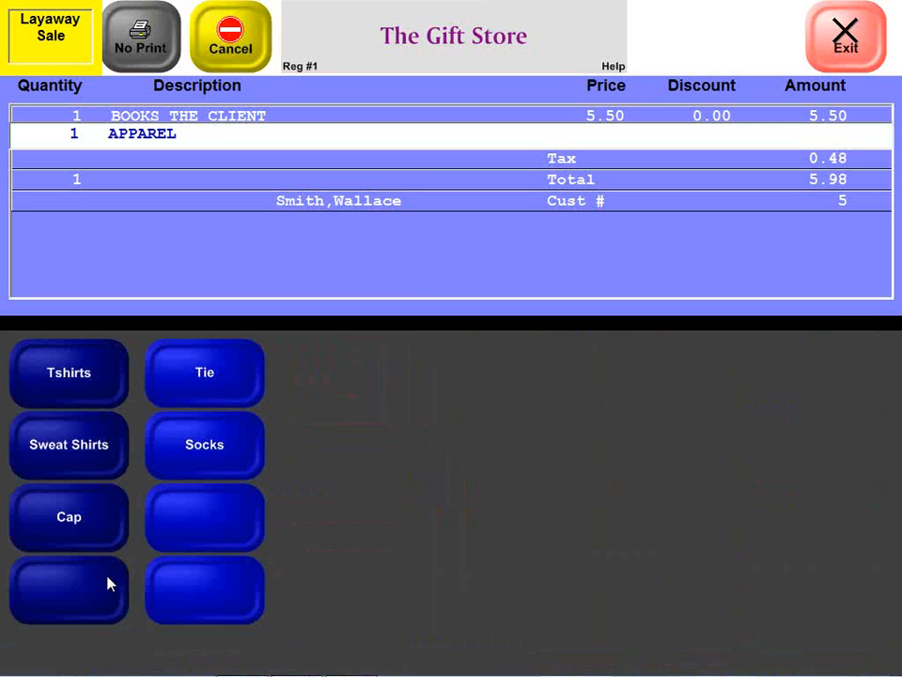
pyautogui.click(101, 449)
pyautogui.click(385, 393)
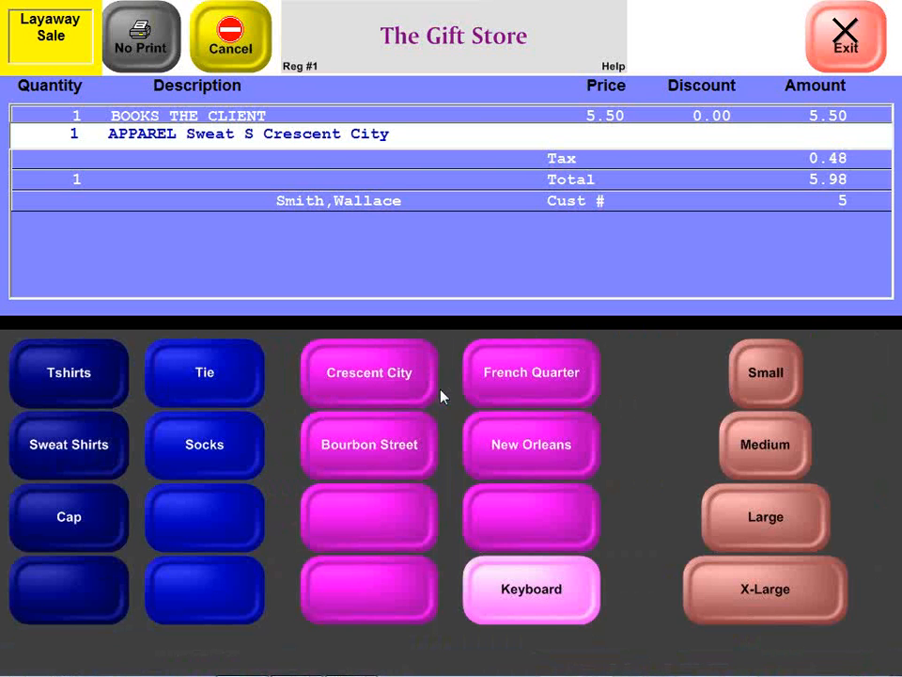
pyautogui.click(752, 510)
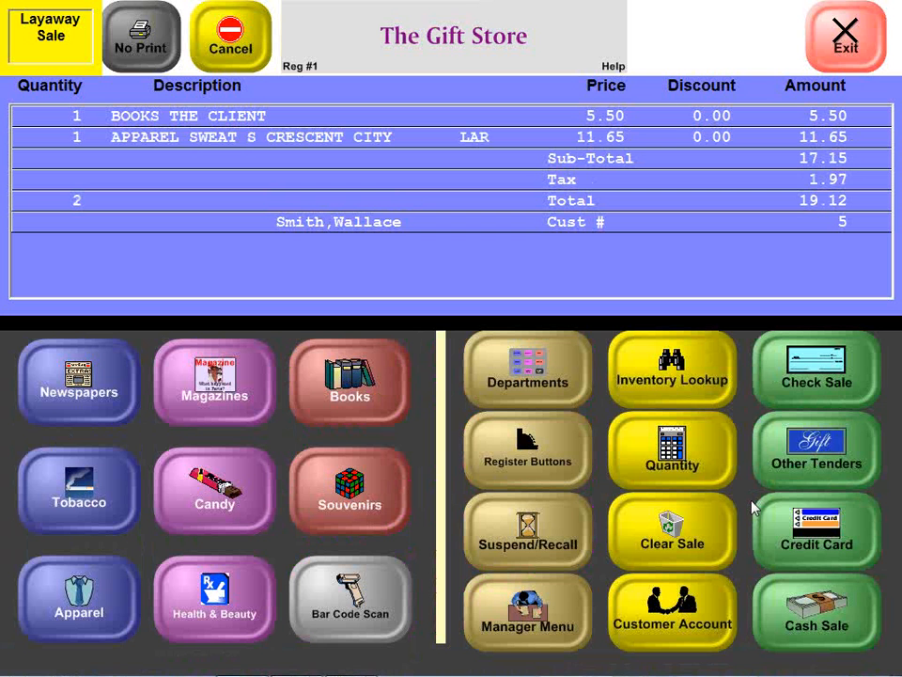
# Step: Switch to the Store Manager main menu, open the customer layaway setup and examine the deposit type options
pyautogui.hotkey('alt', 'Tab')
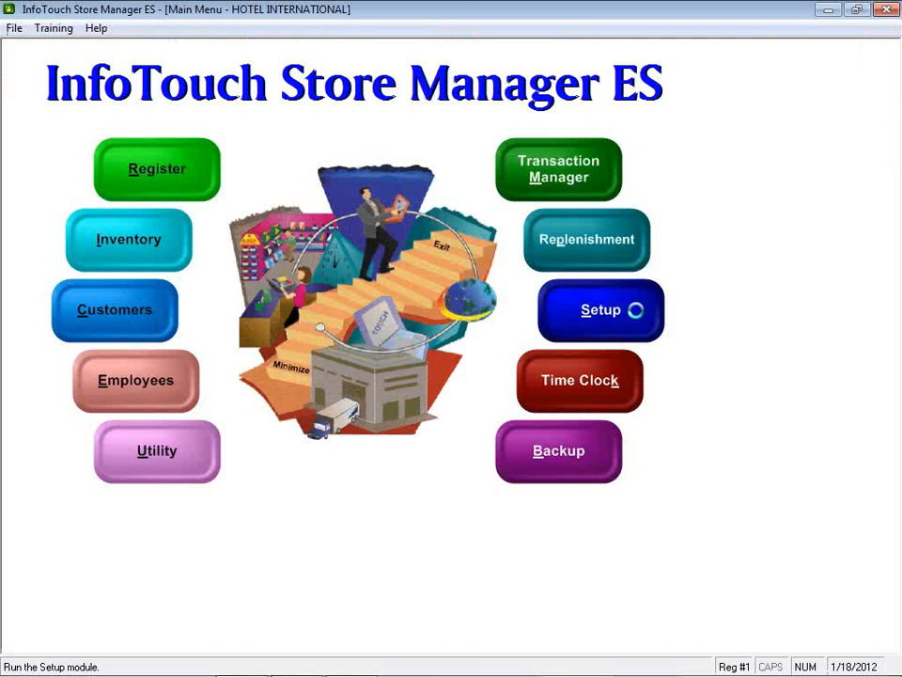
pyautogui.click(638, 318)
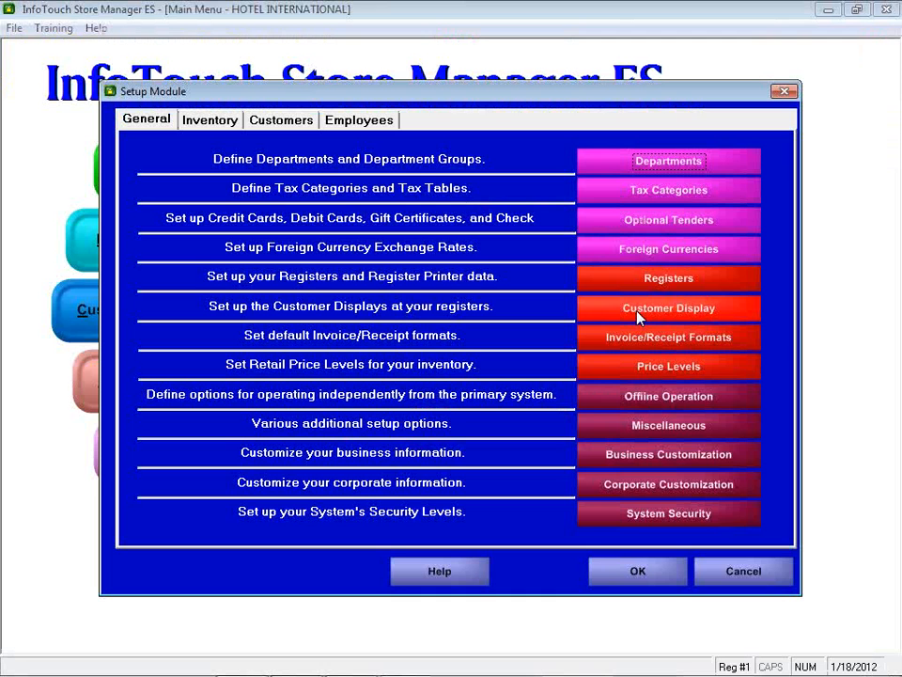
pyautogui.click(277, 121)
pyautogui.click(487, 315)
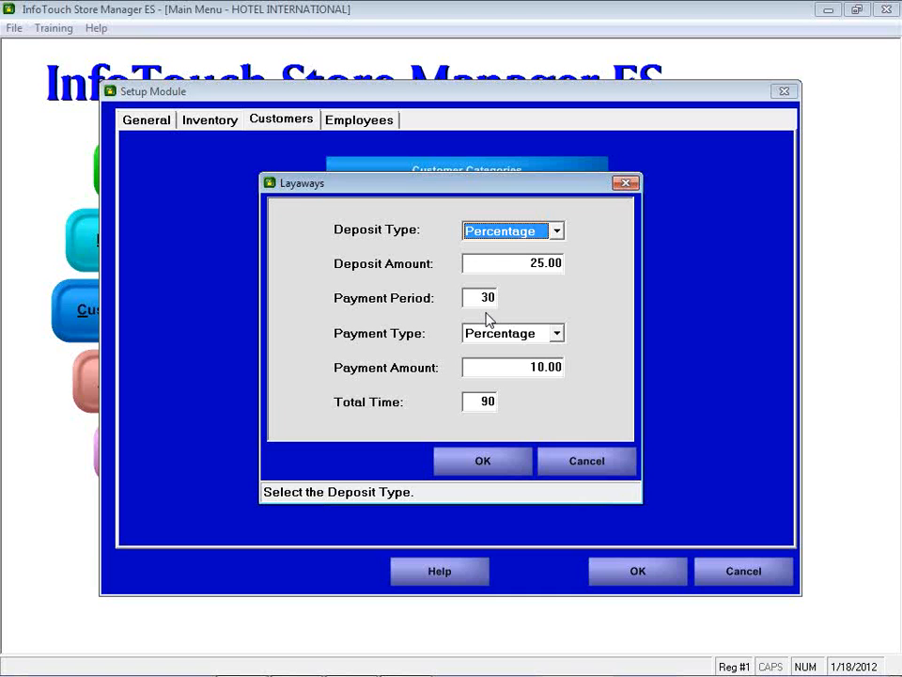
pyautogui.click(557, 232)
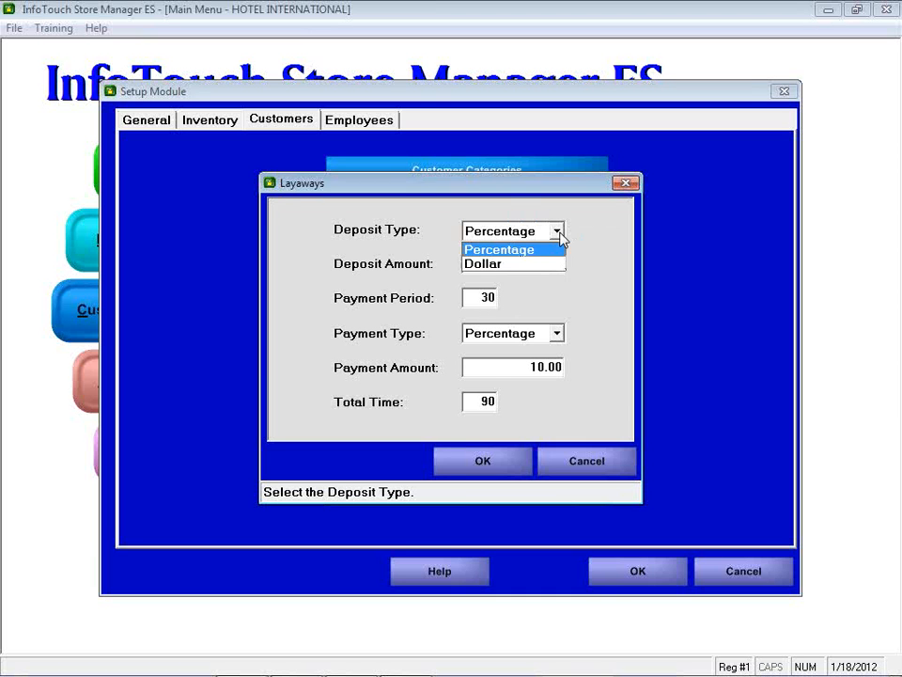
pyautogui.click(558, 233)
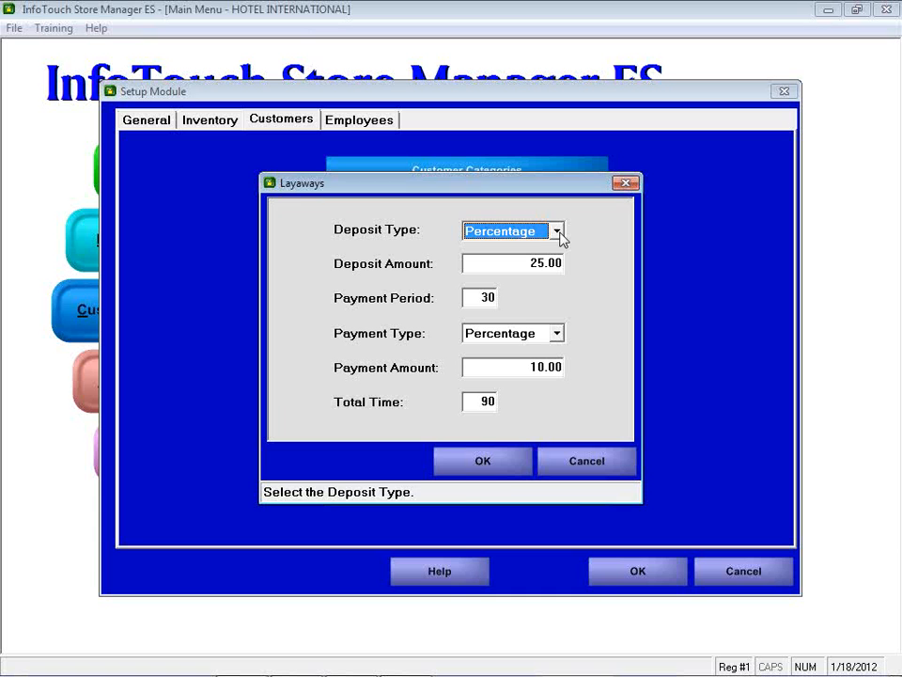
# Step: Review the layaway deposit amount, payment period, payment type, payment amount and total time, and leave the setup without changes
pyautogui.press('Tab')
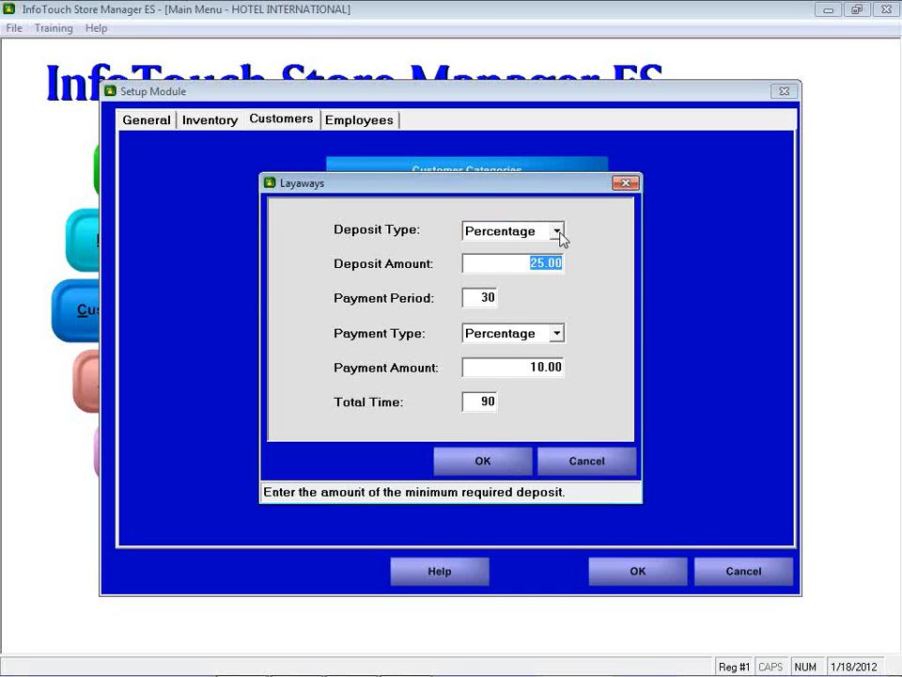
pyautogui.press('Tab')
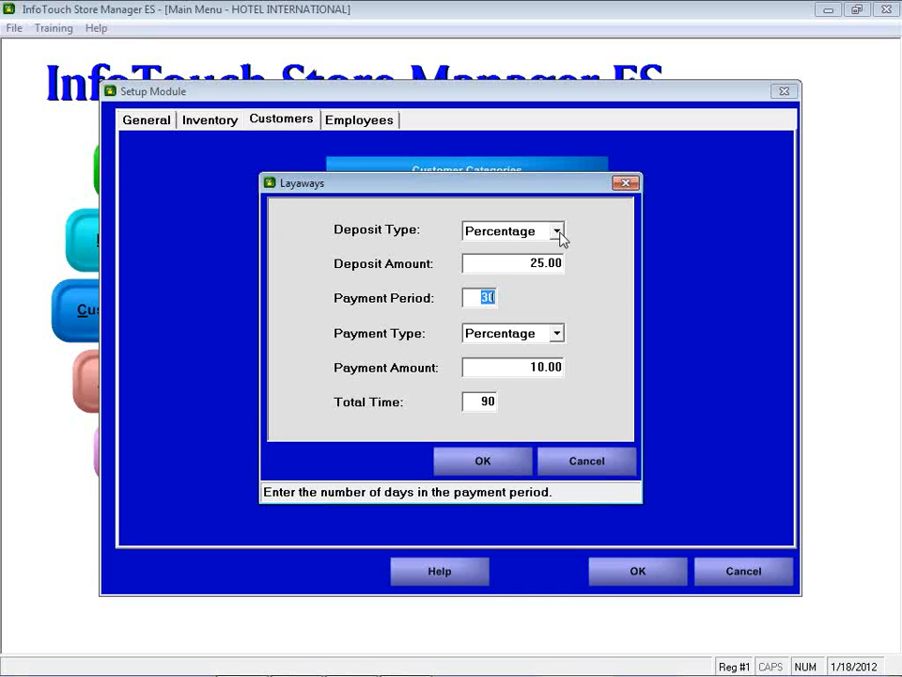
pyautogui.press('Tab')
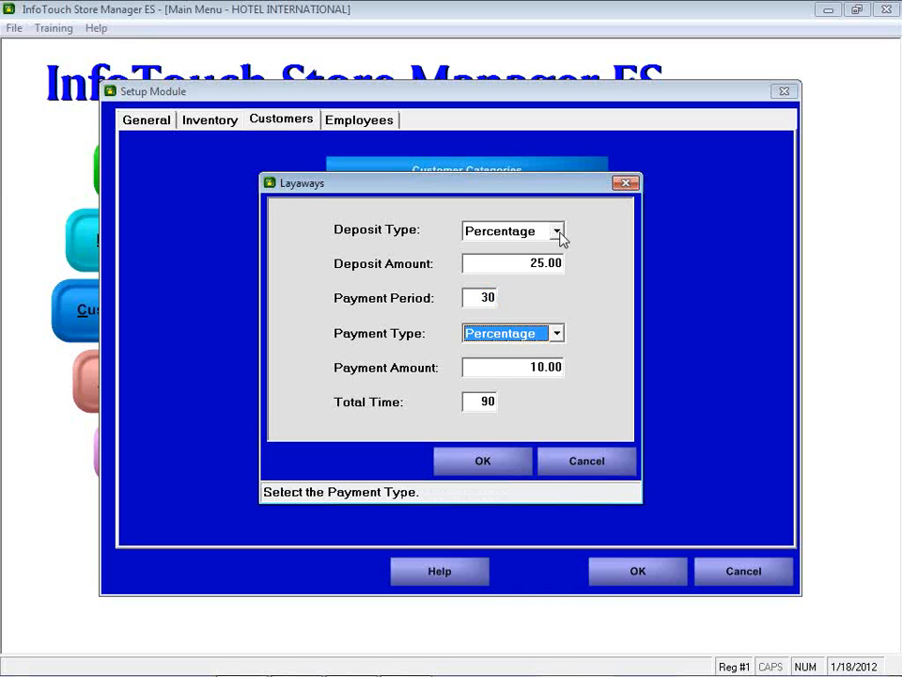
pyautogui.press('Tab')
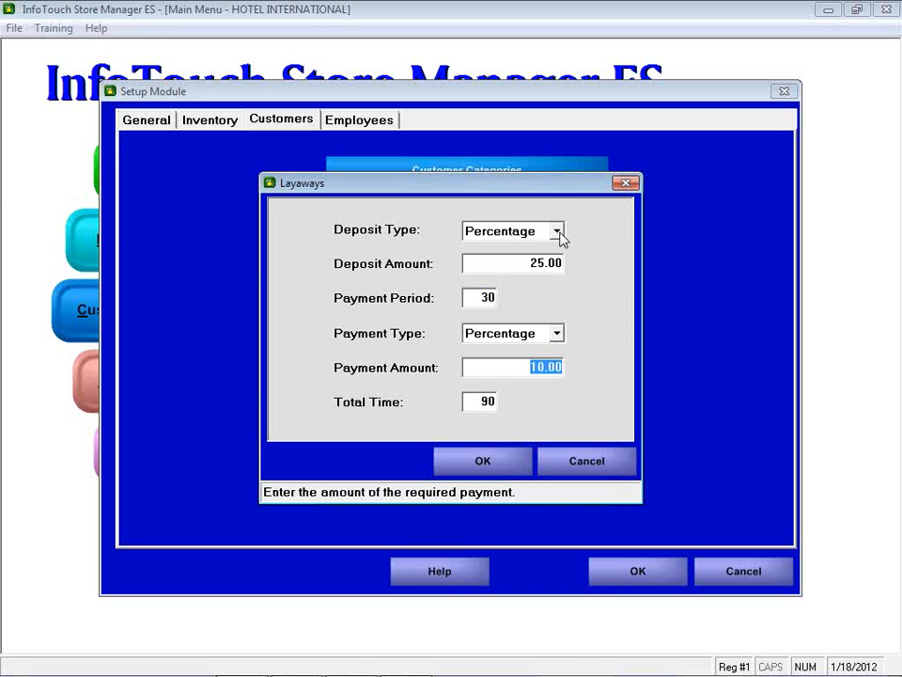
pyautogui.press('Tab')
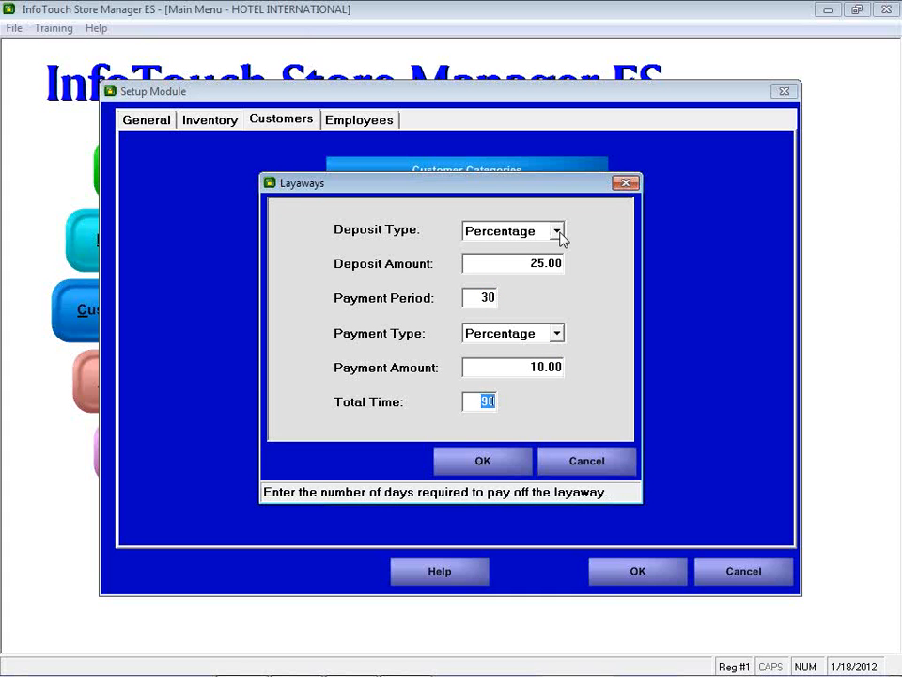
pyautogui.click(575, 462)
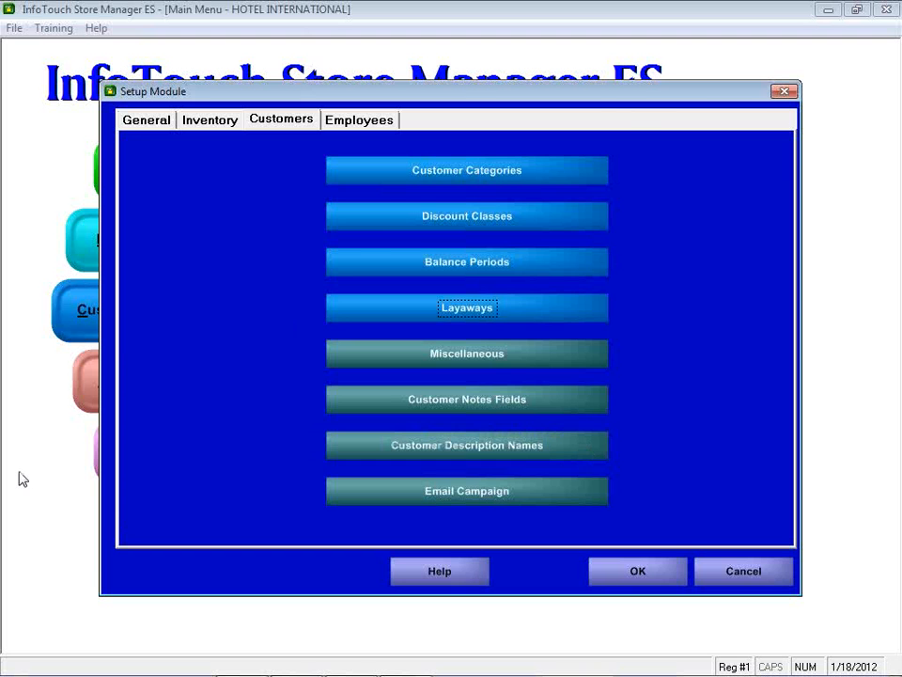
pyautogui.press('Escape')
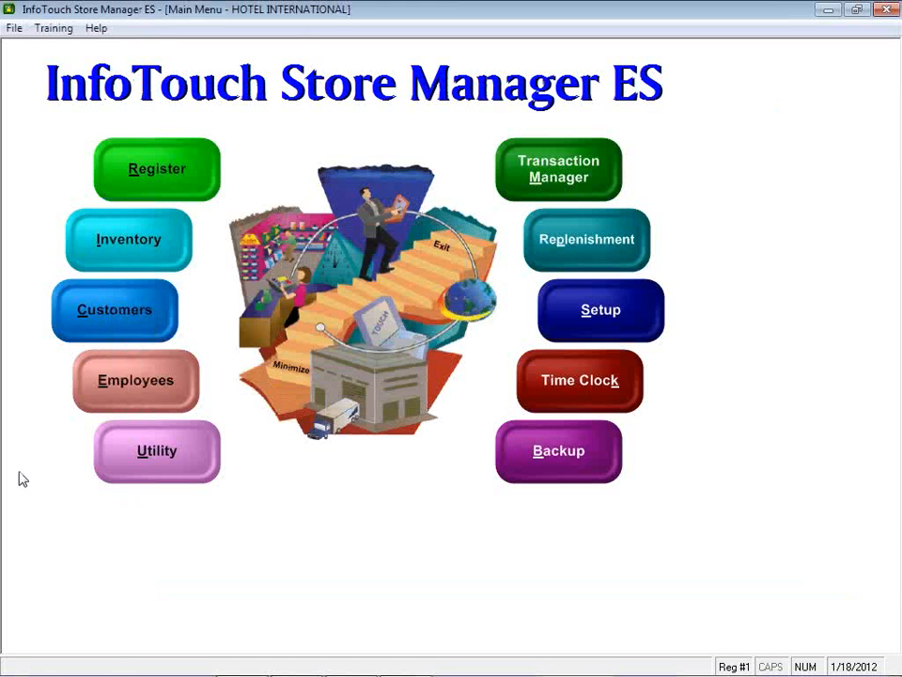
# Step: Examine the preferences of the customer Layaways report and close them without running the report
pyautogui.click(106, 313)
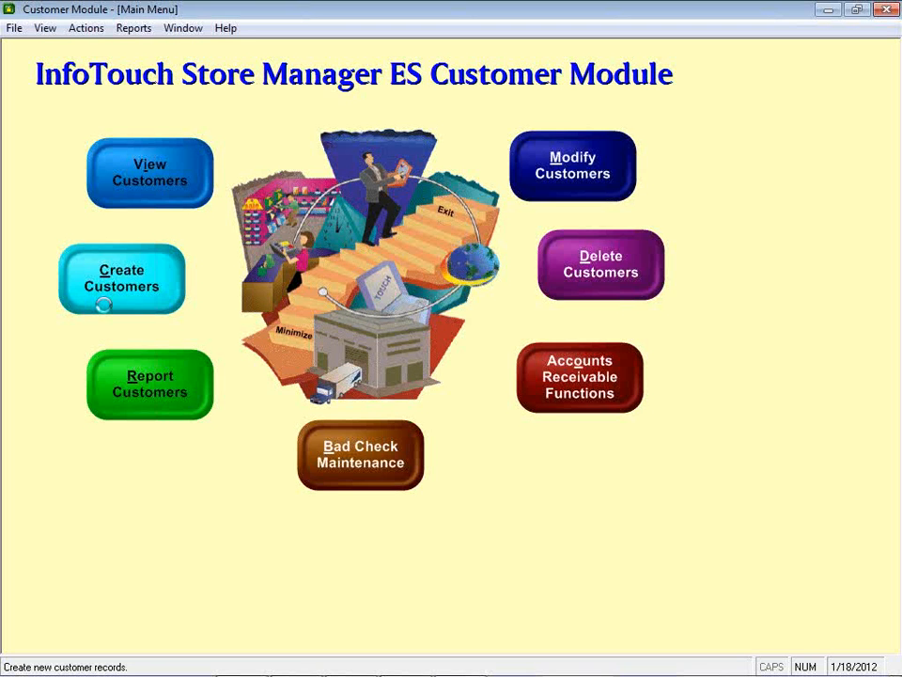
pyautogui.click(173, 411)
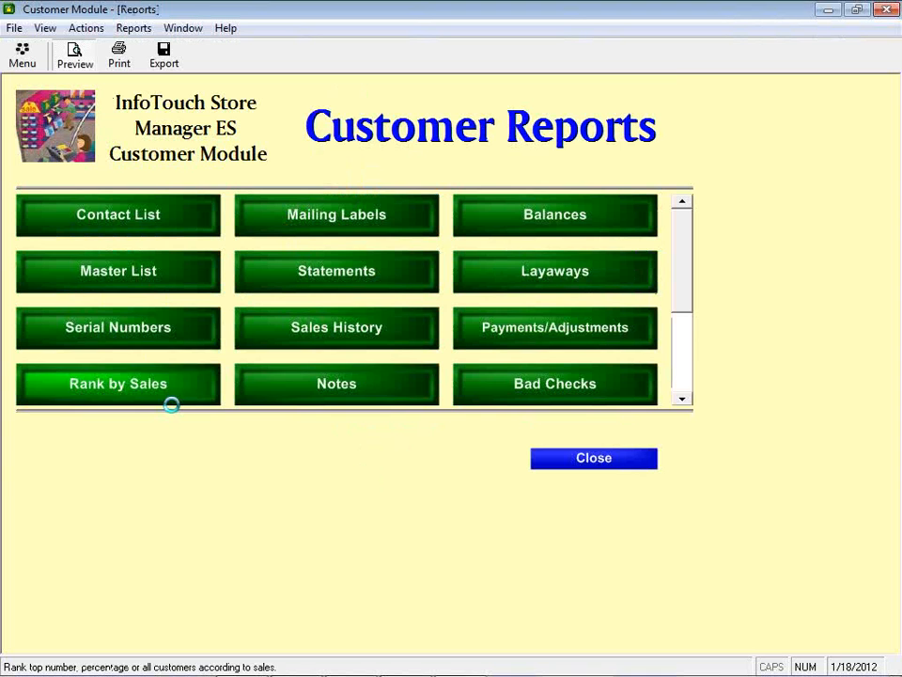
pyautogui.click(545, 272)
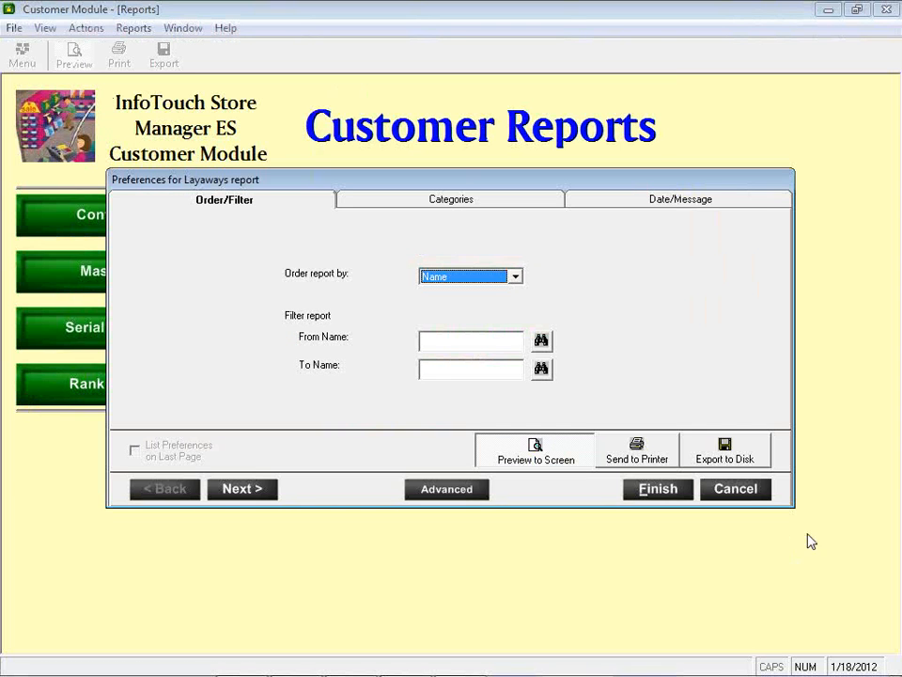
pyautogui.click(741, 495)
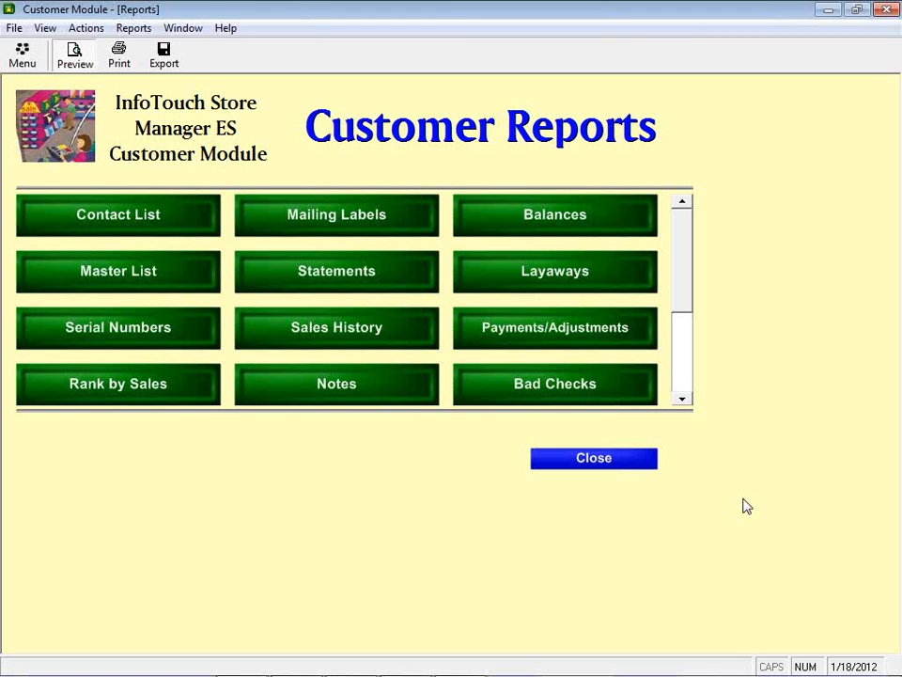
# Step: Preview the customer Layaways report ordered by name, examine its first two pages, and close the Customer Module
pyautogui.click(537, 283)
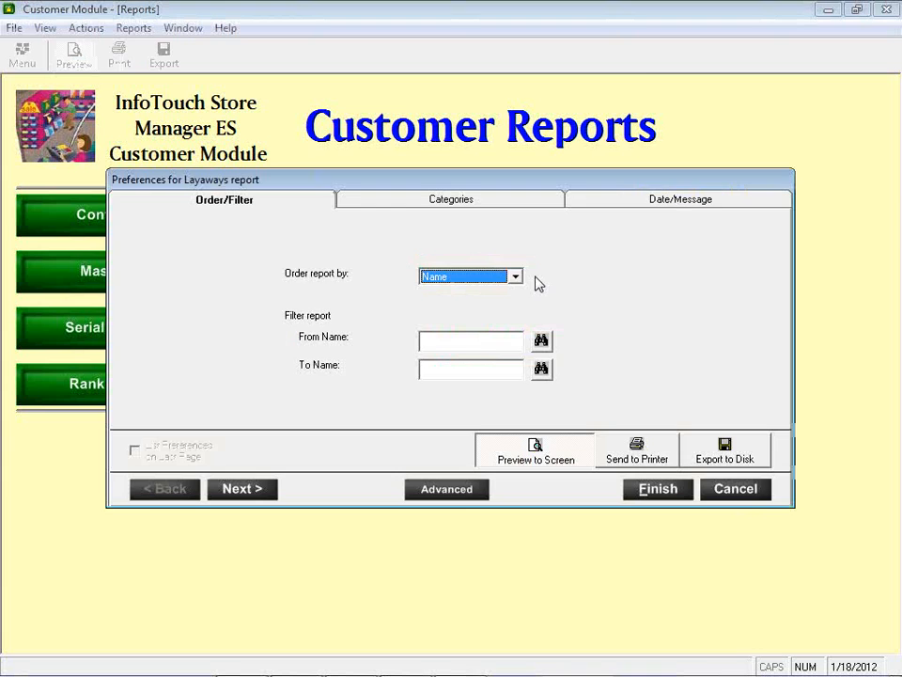
pyautogui.press('Return')
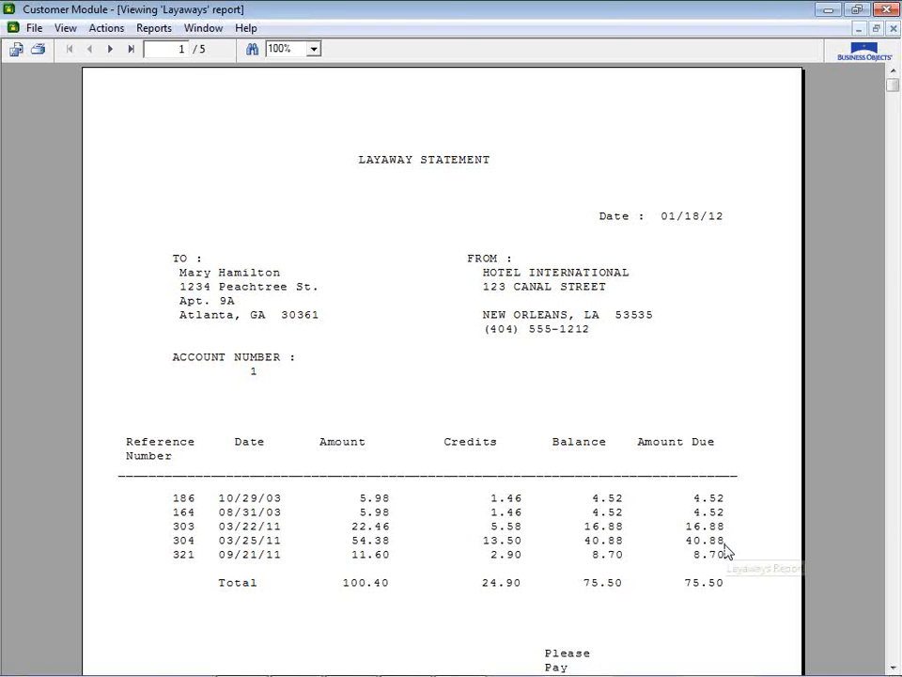
pyautogui.click(106, 49)
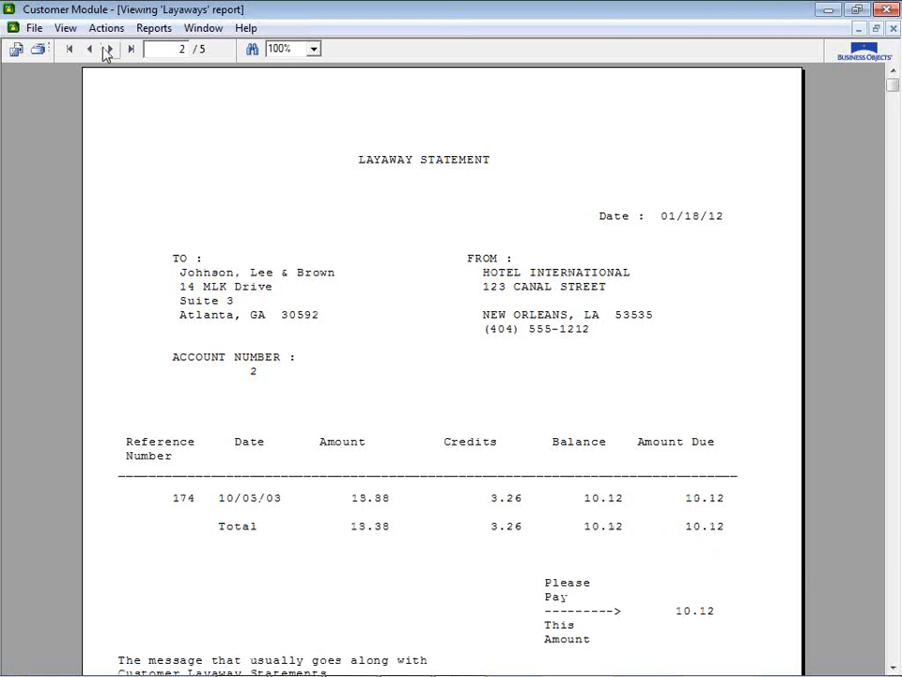
pyautogui.click(886, 9)
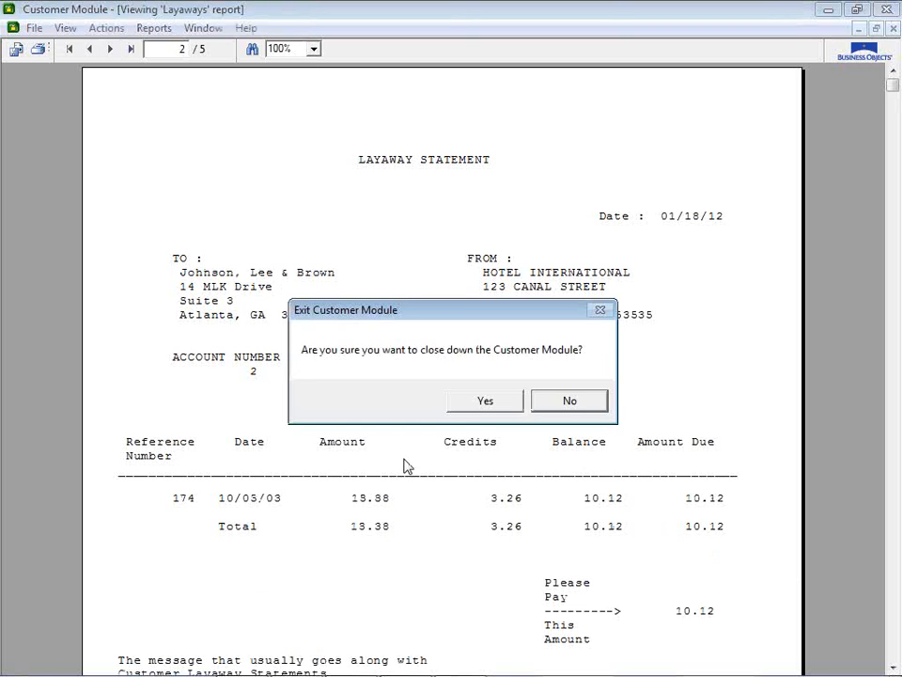
pyautogui.click(476, 406)
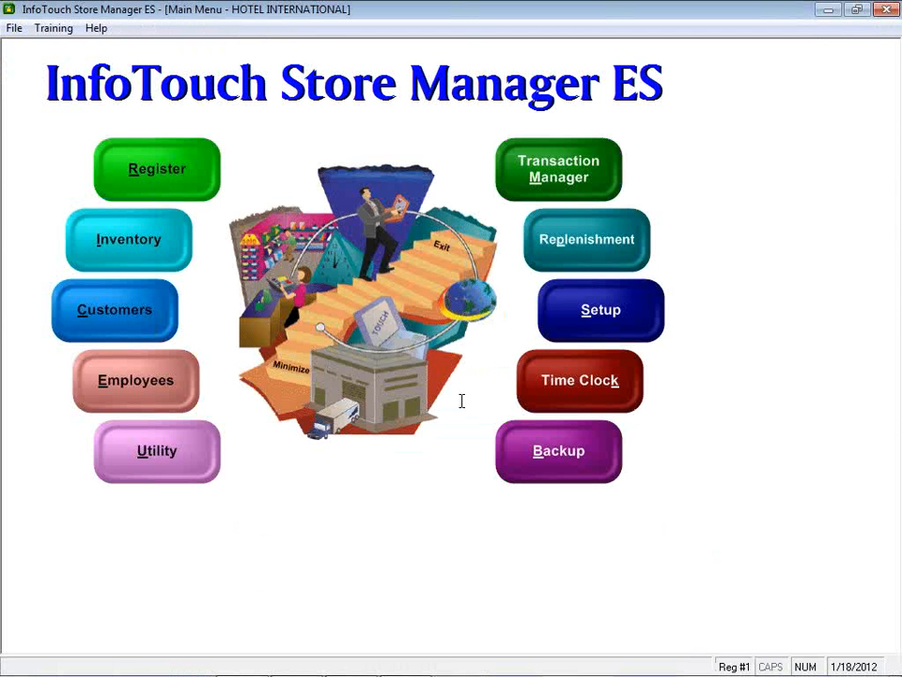
# Step: Switch to the register and tender a 4.78 cash deposit on the layaway sale
pyautogui.click(151, 479)
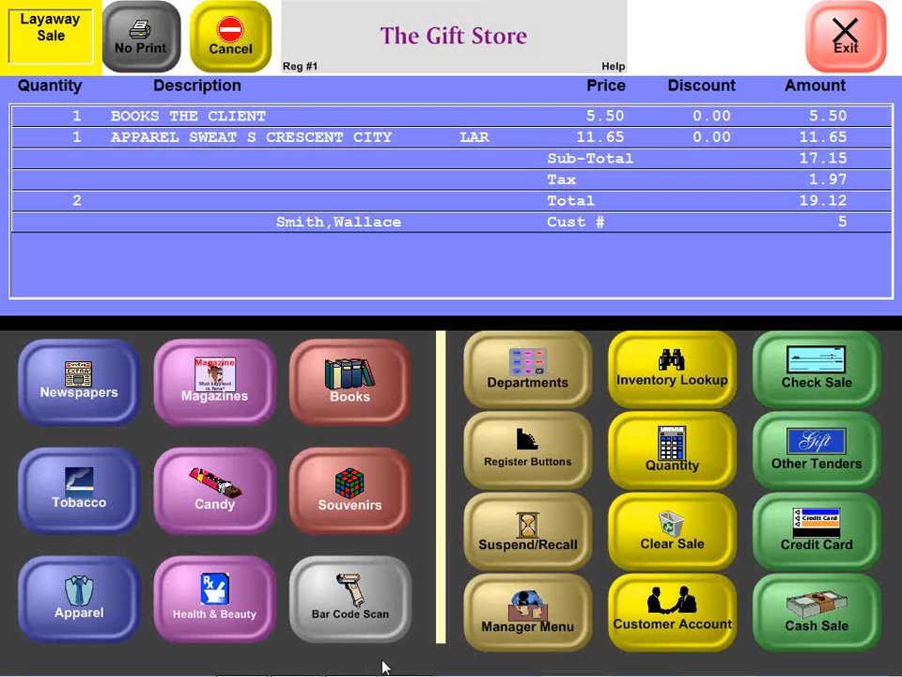
pyautogui.click(779, 619)
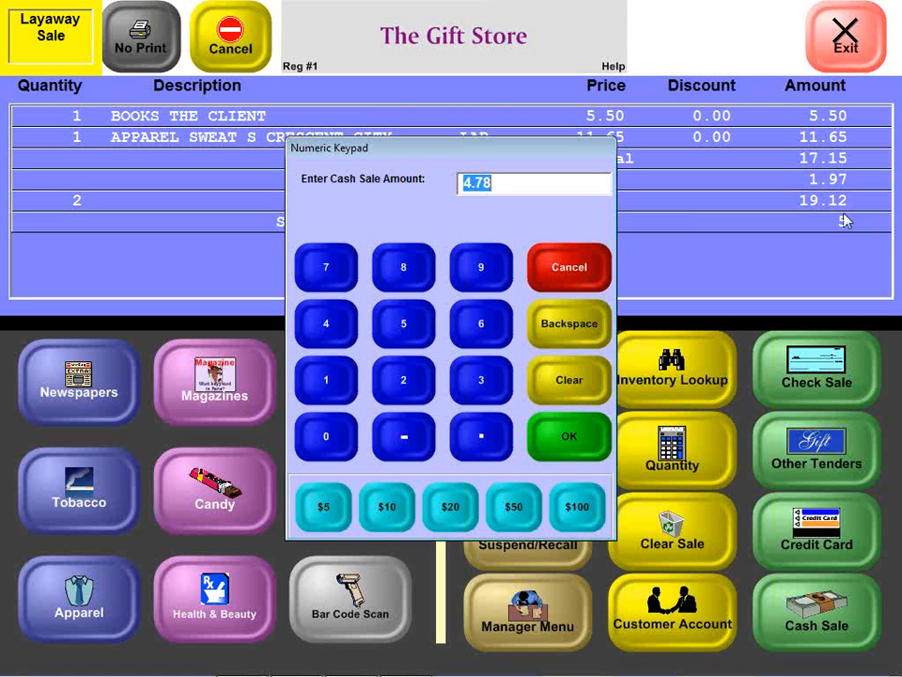
pyautogui.click(570, 435)
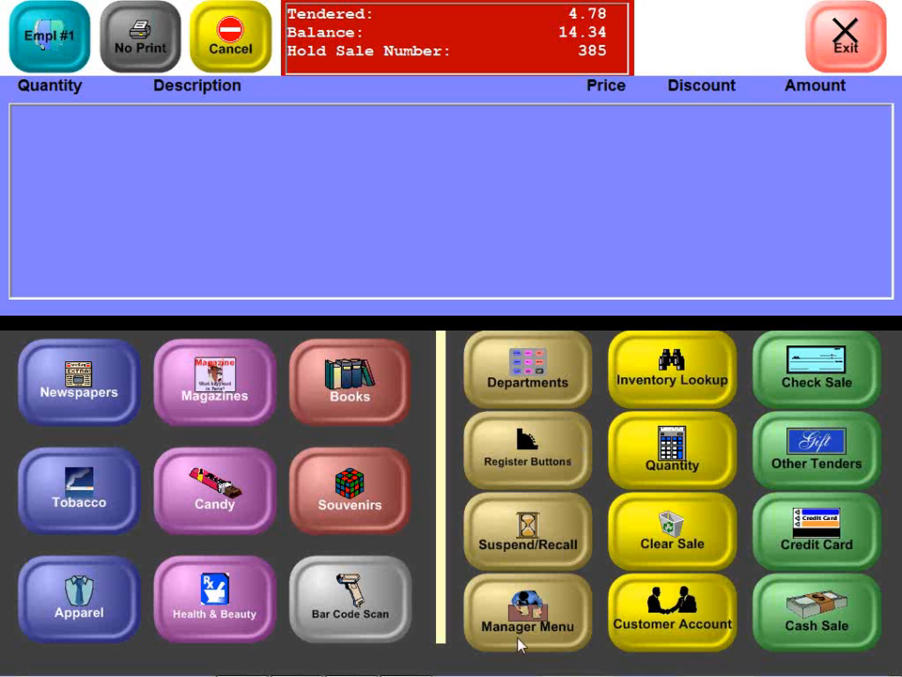
# Step: Start a quote as a customer transaction and list the customers by telephone
pyautogui.click(515, 449)
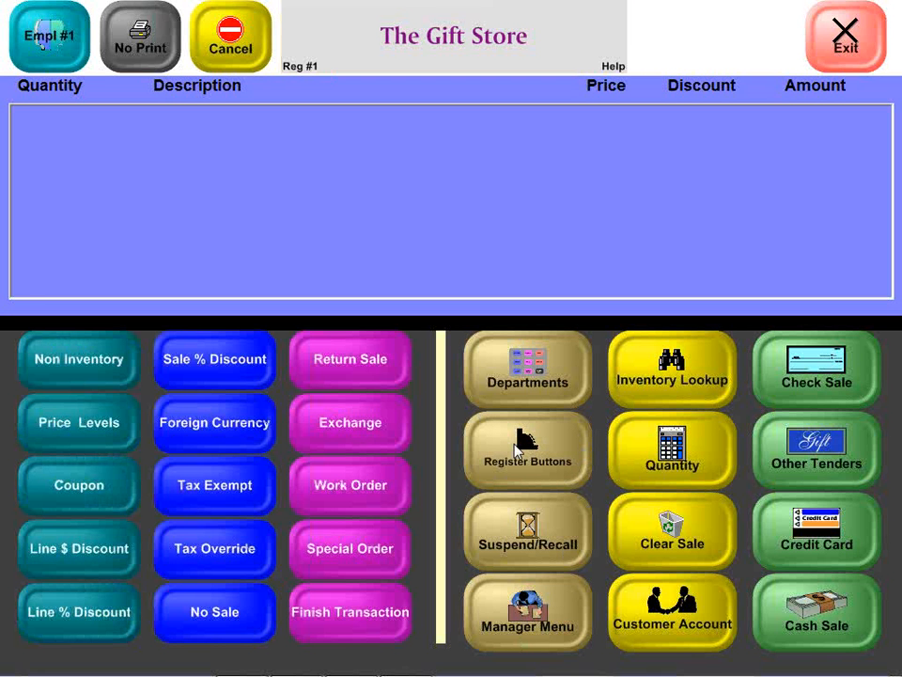
pyautogui.click(499, 601)
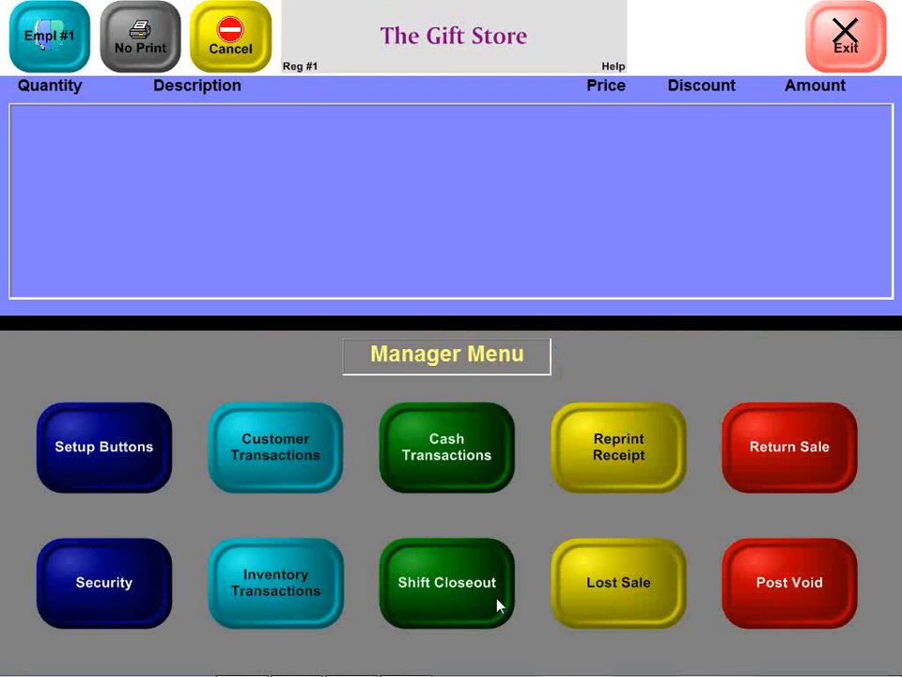
pyautogui.click(294, 458)
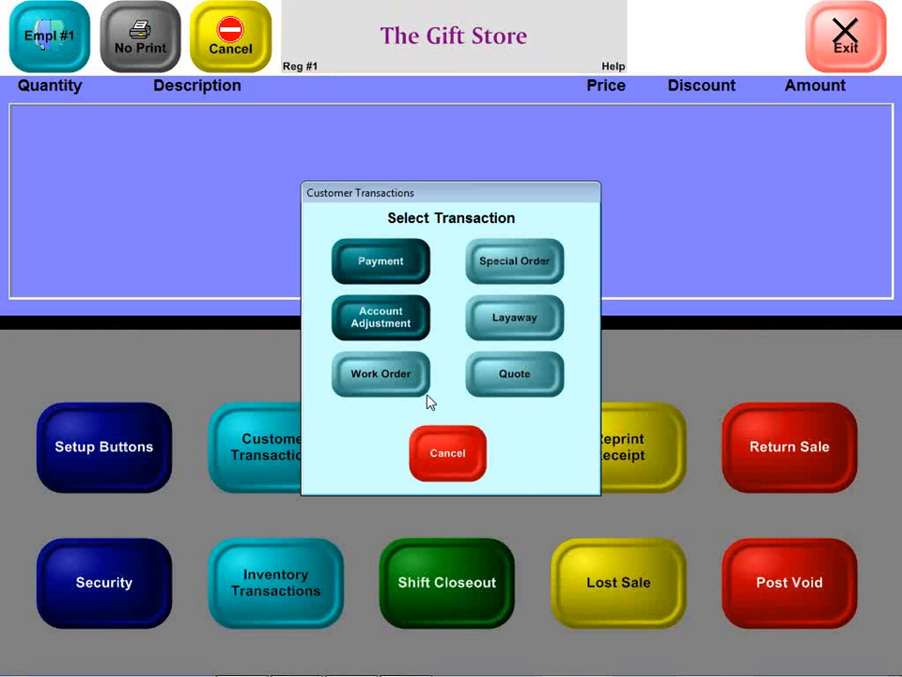
pyautogui.click(500, 373)
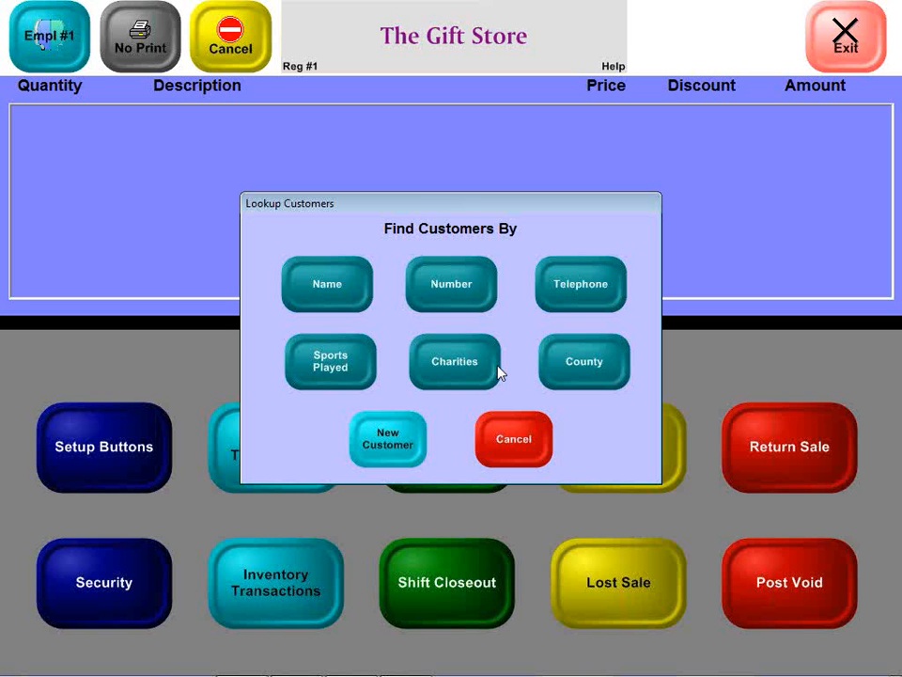
pyautogui.click(564, 278)
pyautogui.click(566, 487)
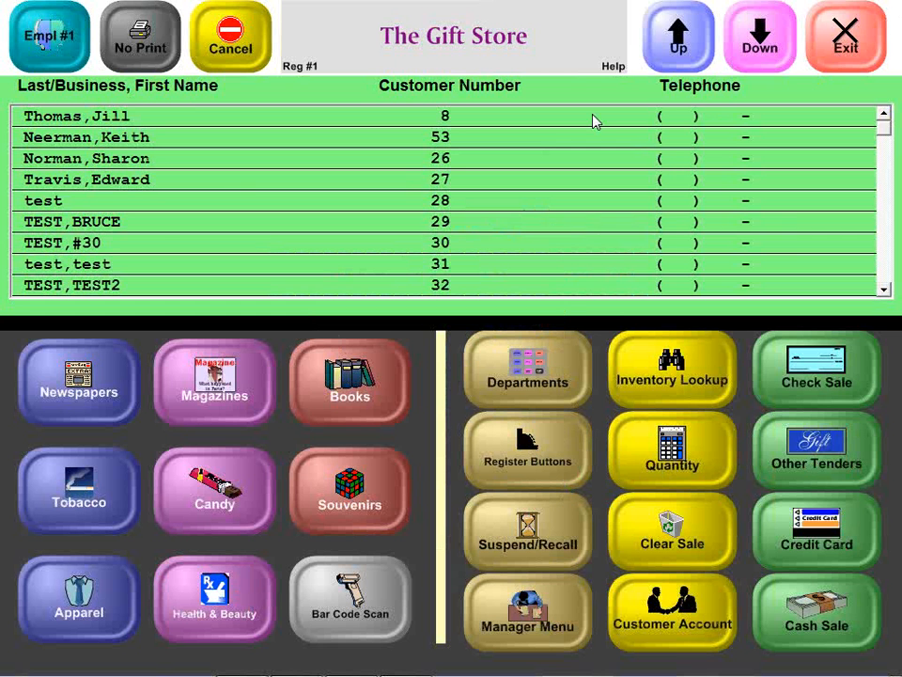
# Step: Choose Nature Conservancy from the customer list and accept its customer information for the quote
pyautogui.click(763, 47)
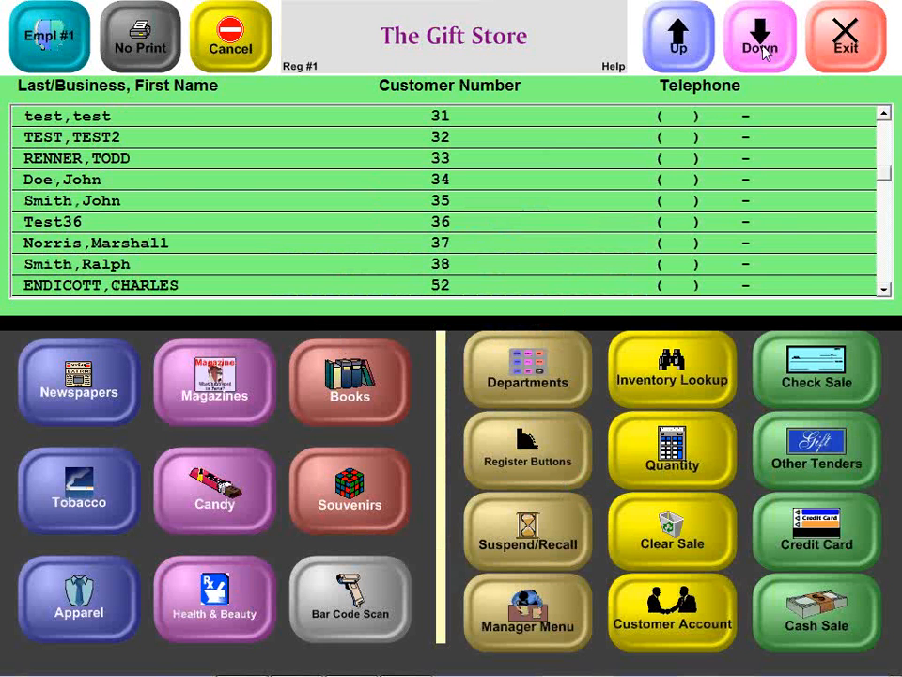
pyautogui.click(763, 49)
pyautogui.click(762, 49)
pyautogui.click(762, 49)
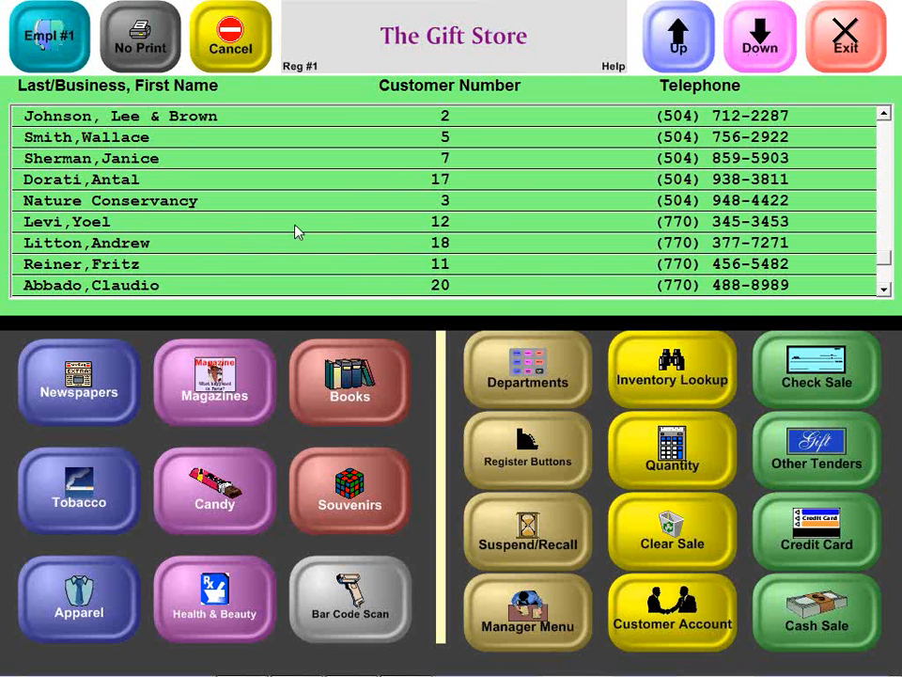
pyautogui.click(268, 209)
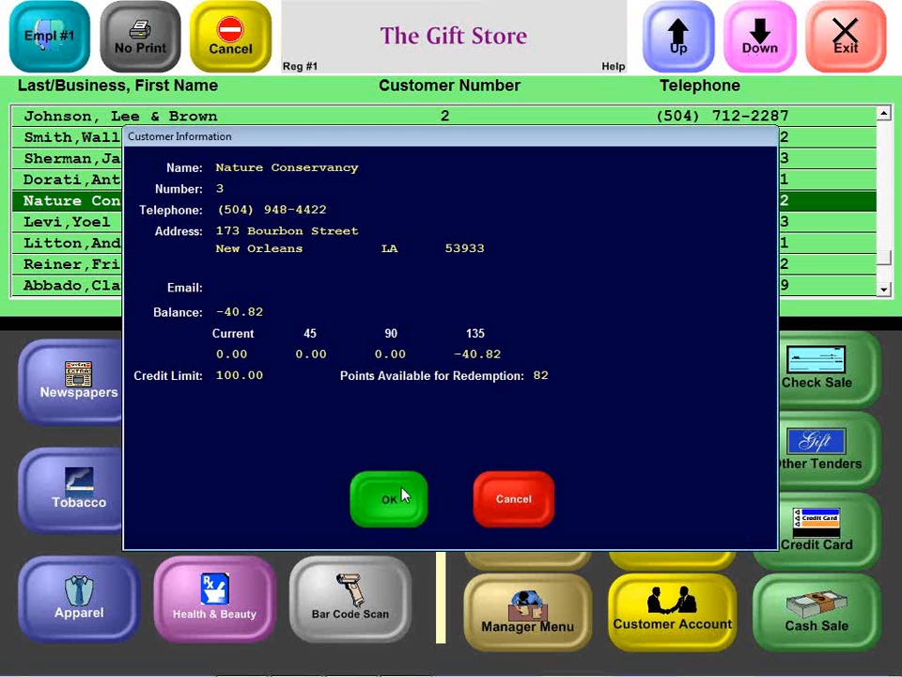
pyautogui.click(402, 495)
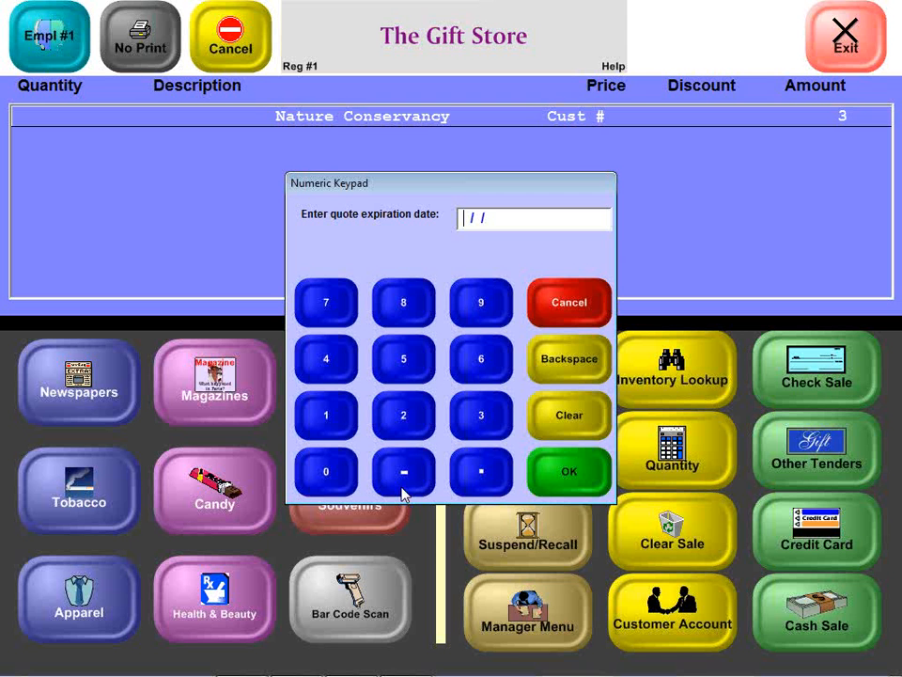
# Step: Set the quote expiration date to 02/01/2012
pyautogui.write('02/01/2012')
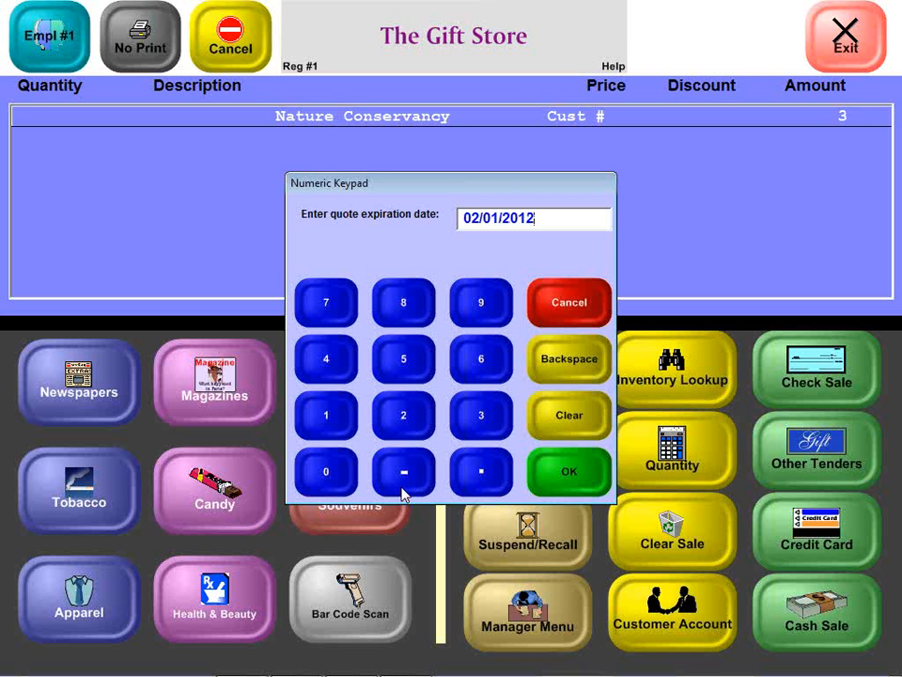
pyautogui.click(562, 479)
# Step: Add the book The Client and a medium Crescent City T-shirt to the quote, and suspend the quote sale
pyautogui.click(372, 376)
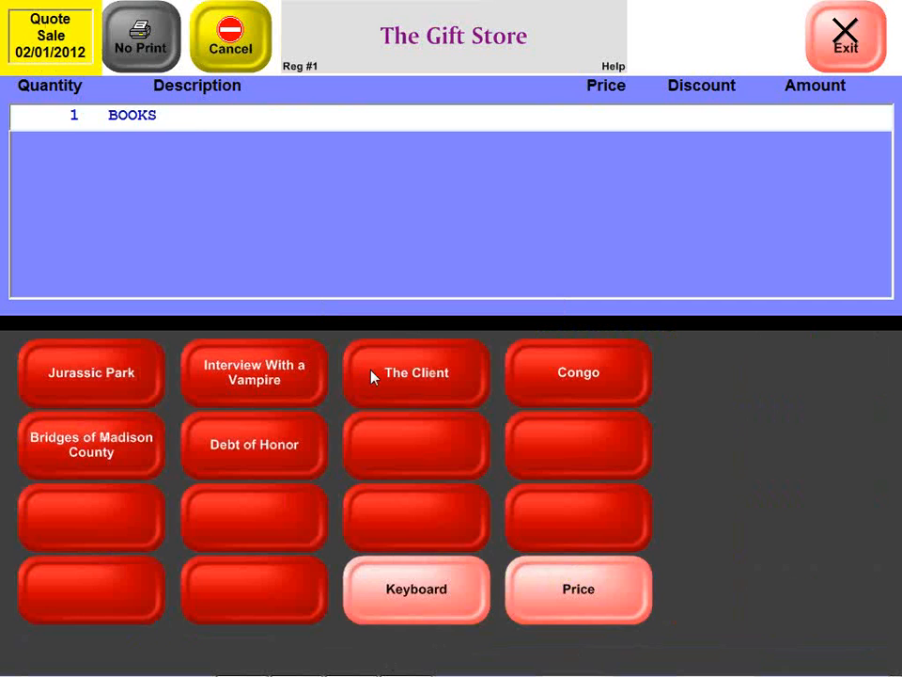
pyautogui.click(389, 374)
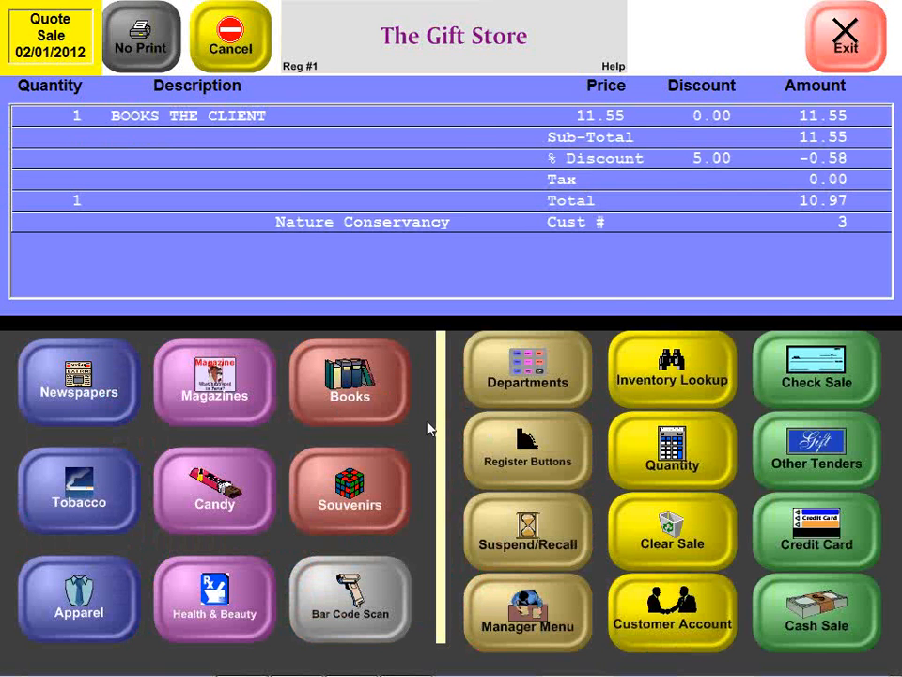
pyautogui.press('Return')
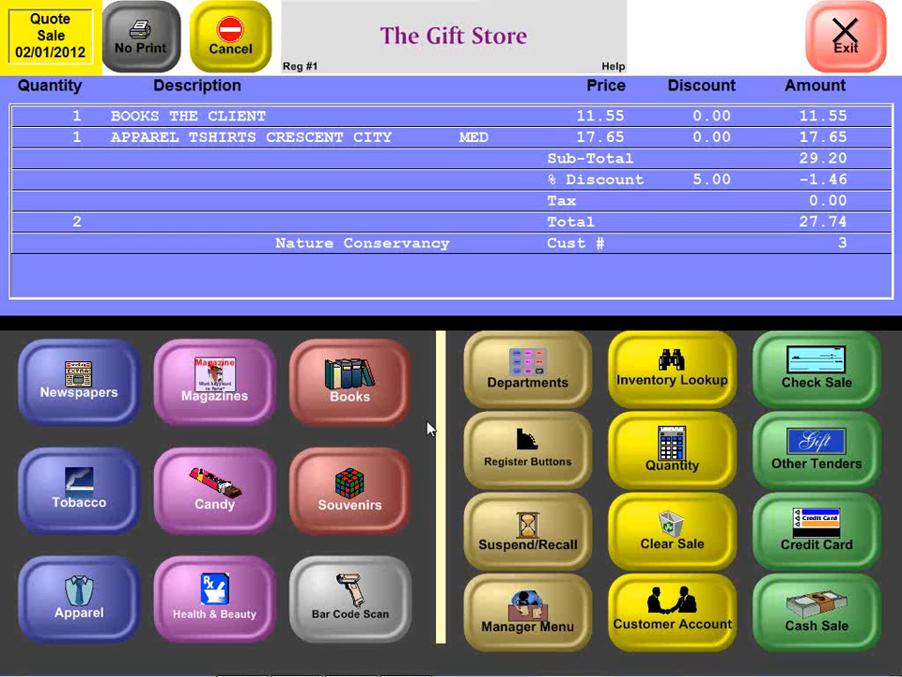
pyautogui.click(567, 538)
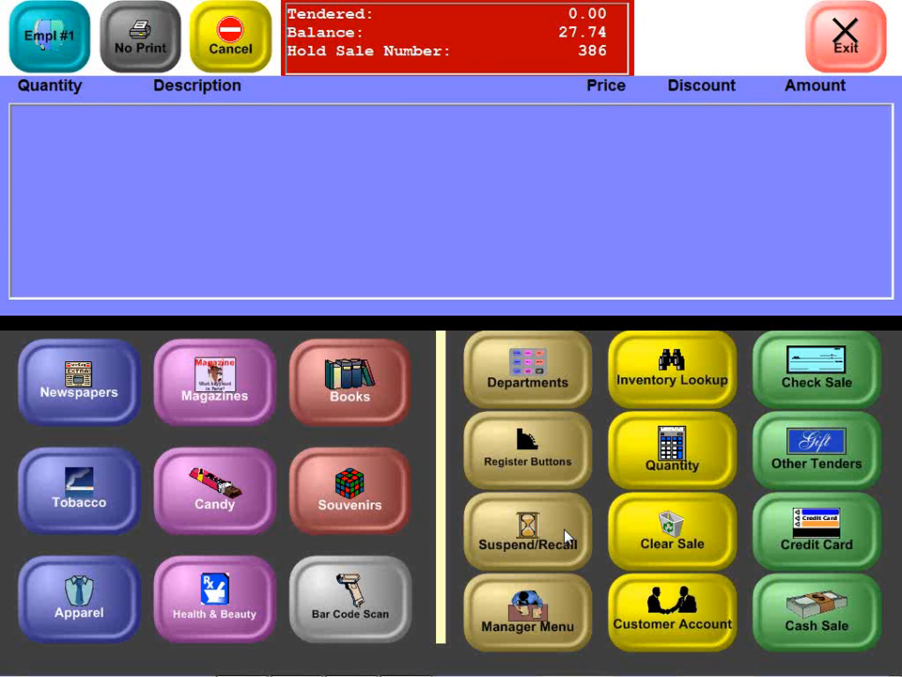
# Step: Switch to the Store Manager setup and open the miscellaneous customer settings
pyautogui.hotkey('alt', 'Tab')
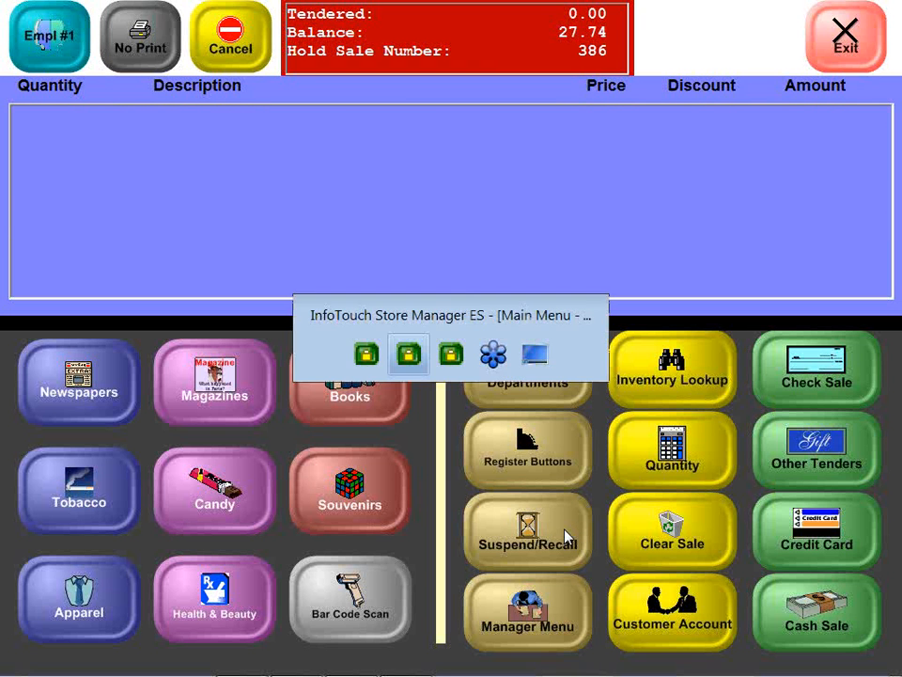
pyautogui.hotkey('alt', 'Tab')
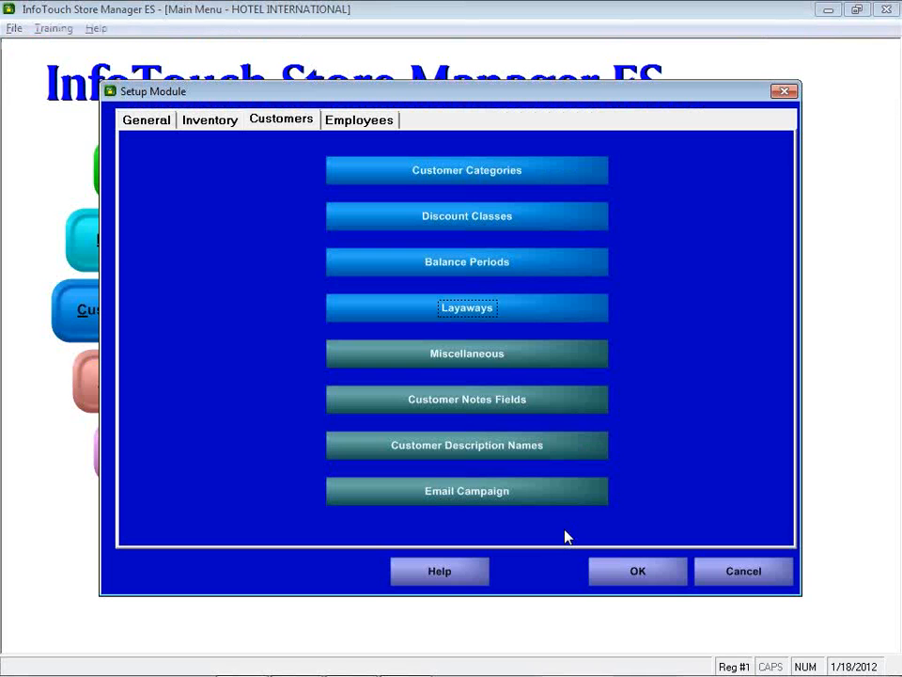
pyautogui.click(449, 366)
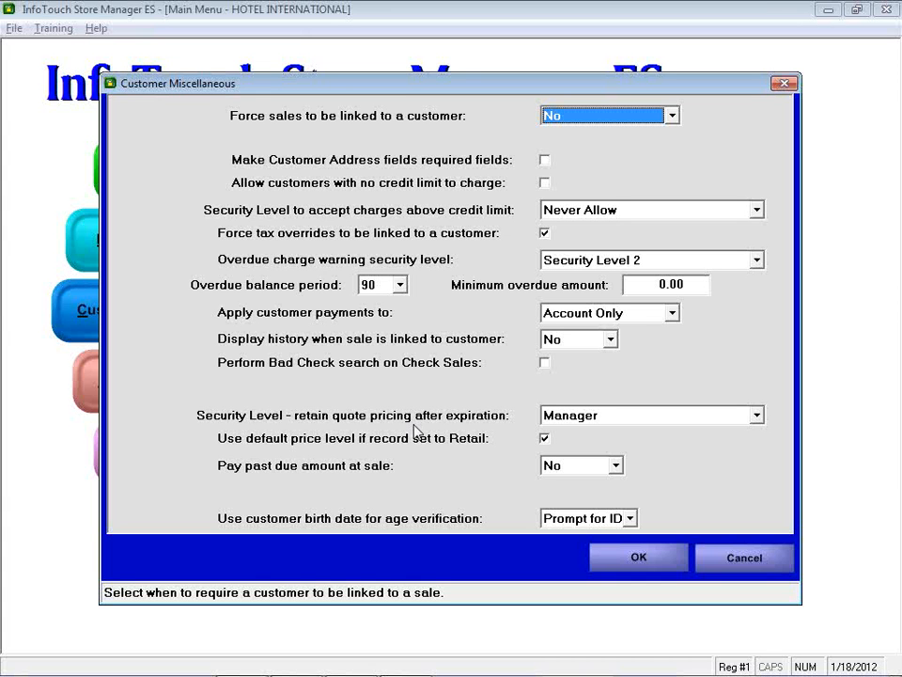
# Step: Examine the security levels available for retaining quote pricing after expiration, and keep Manager selected
pyautogui.click(757, 415)
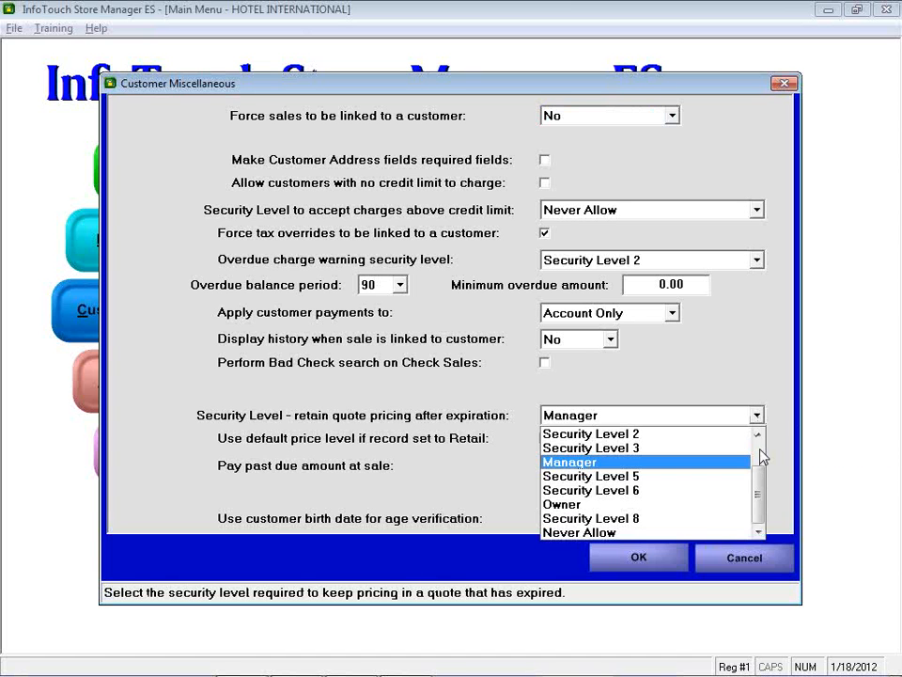
pyautogui.click(760, 450)
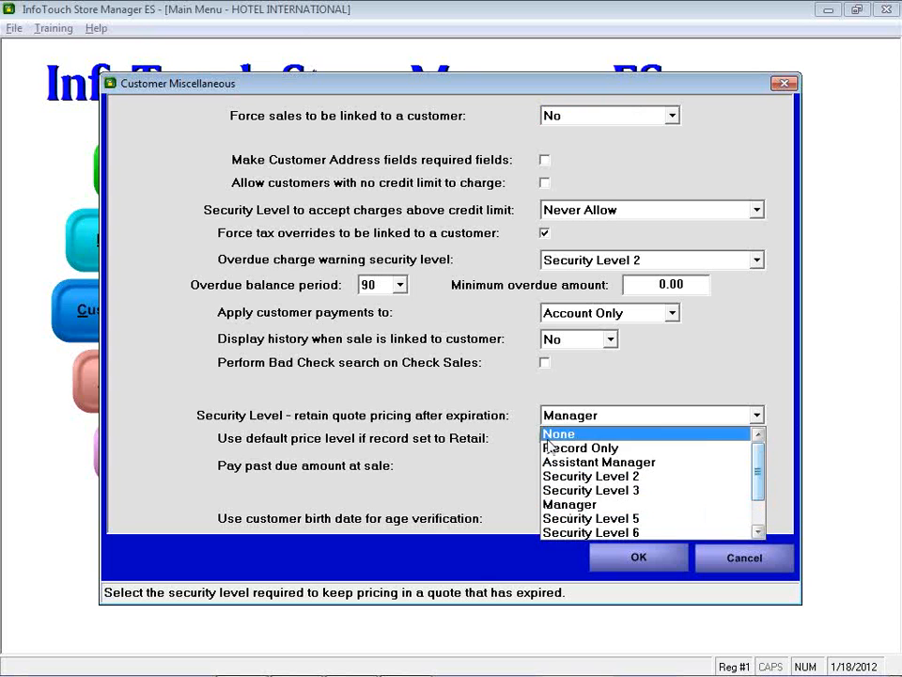
pyautogui.scroll(-1, 759, 495)
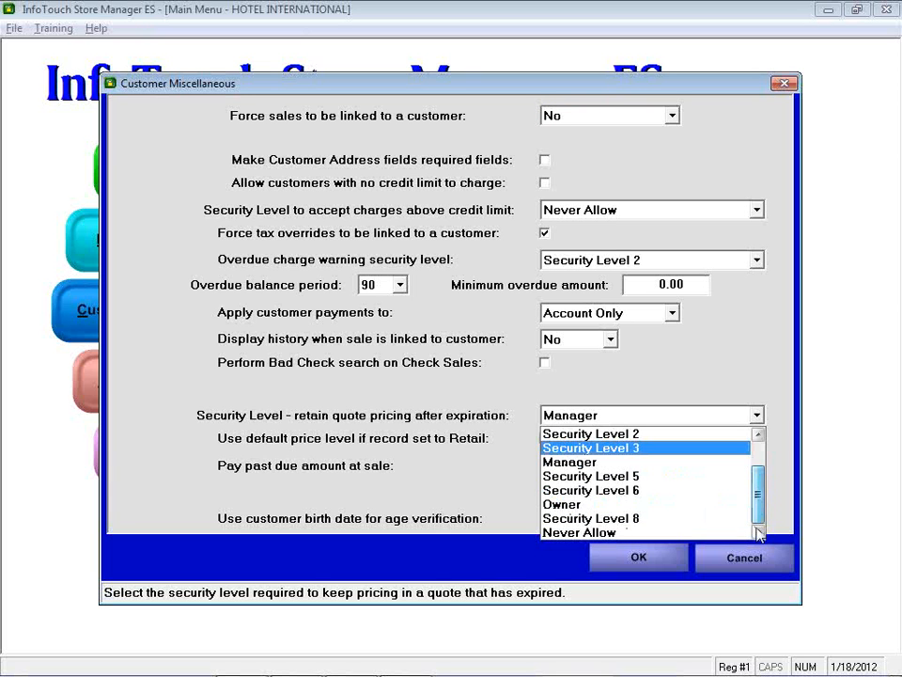
pyautogui.click(550, 461)
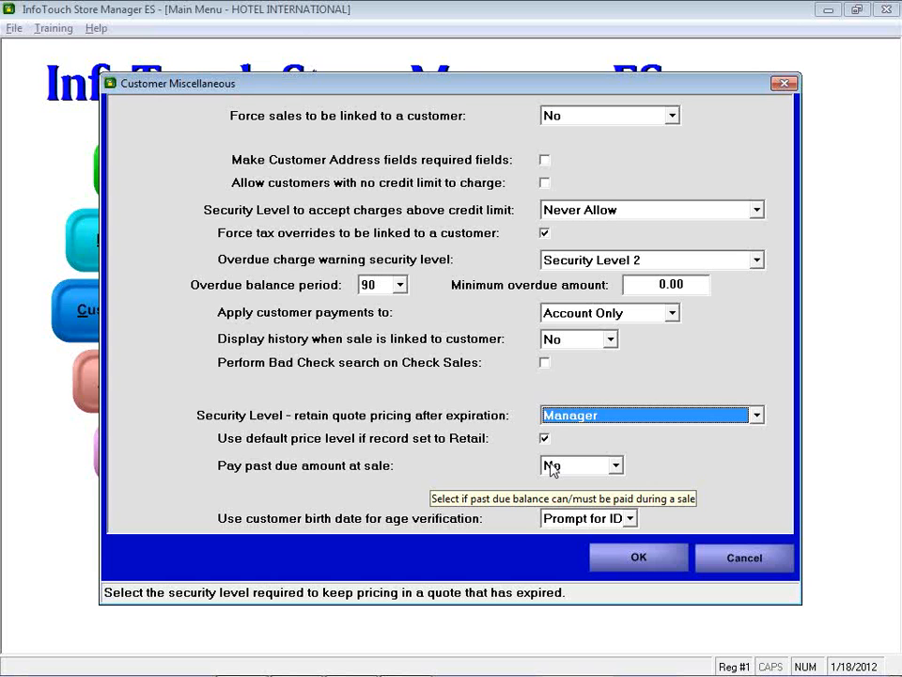
pyautogui.click(681, 419)
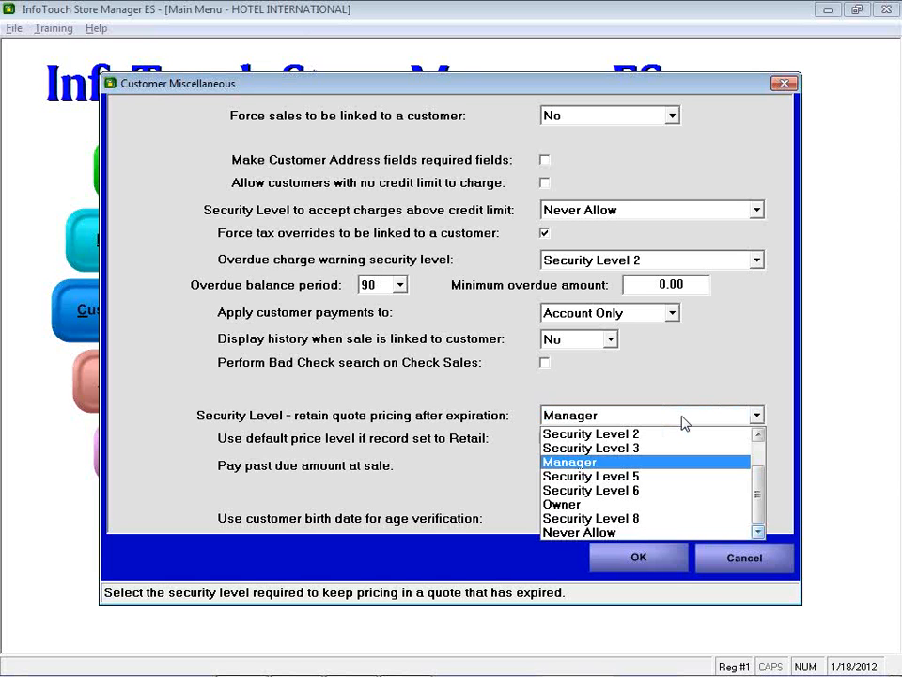
pyautogui.click(757, 460)
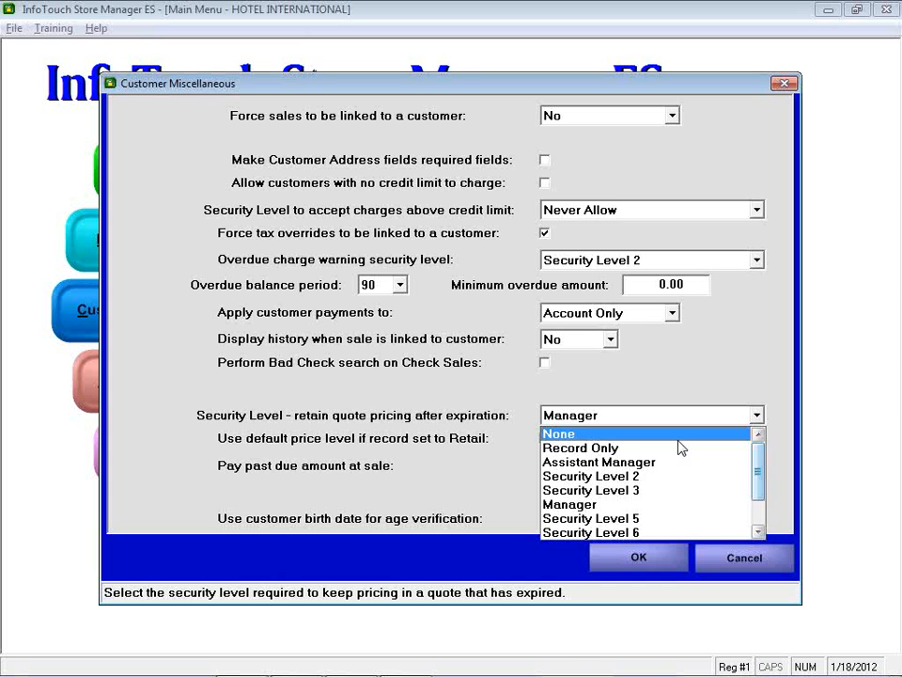
pyautogui.click(661, 508)
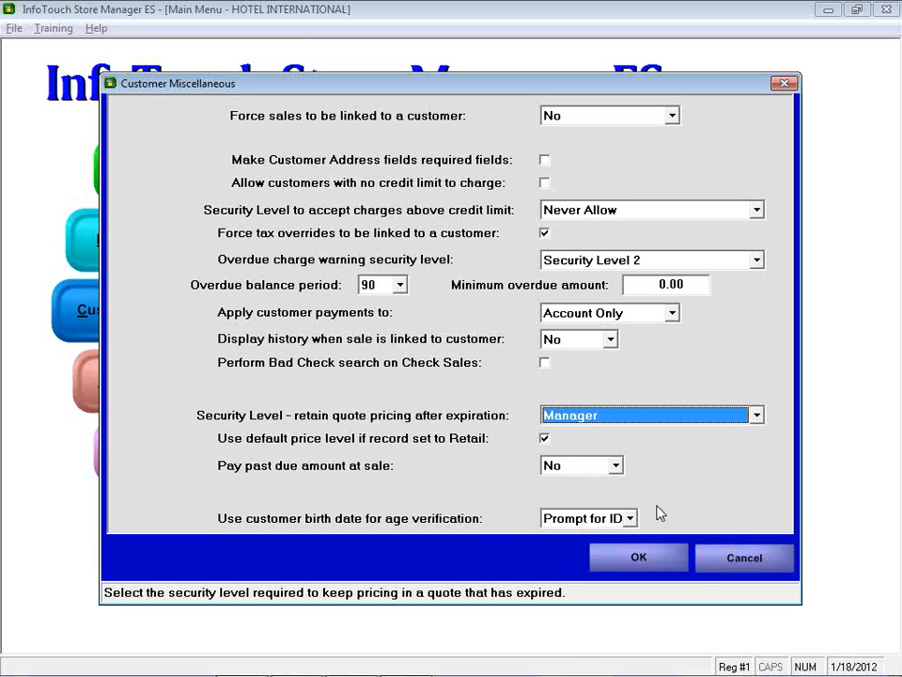
# Step: Set the security level for retaining quote pricing after expiration to Never Allow, and switch back to the register
pyautogui.click(757, 414)
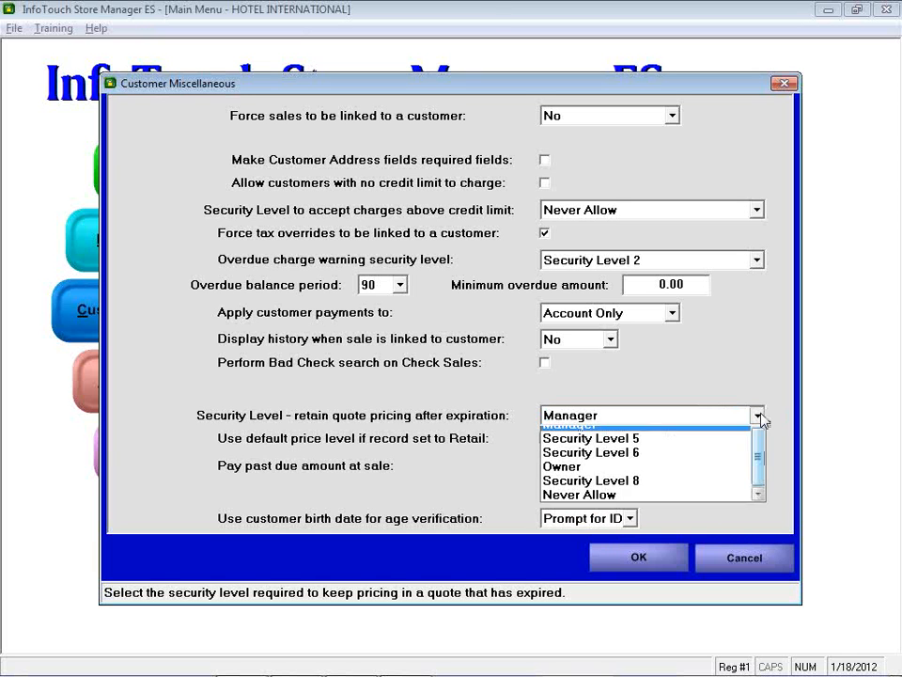
pyautogui.click(717, 533)
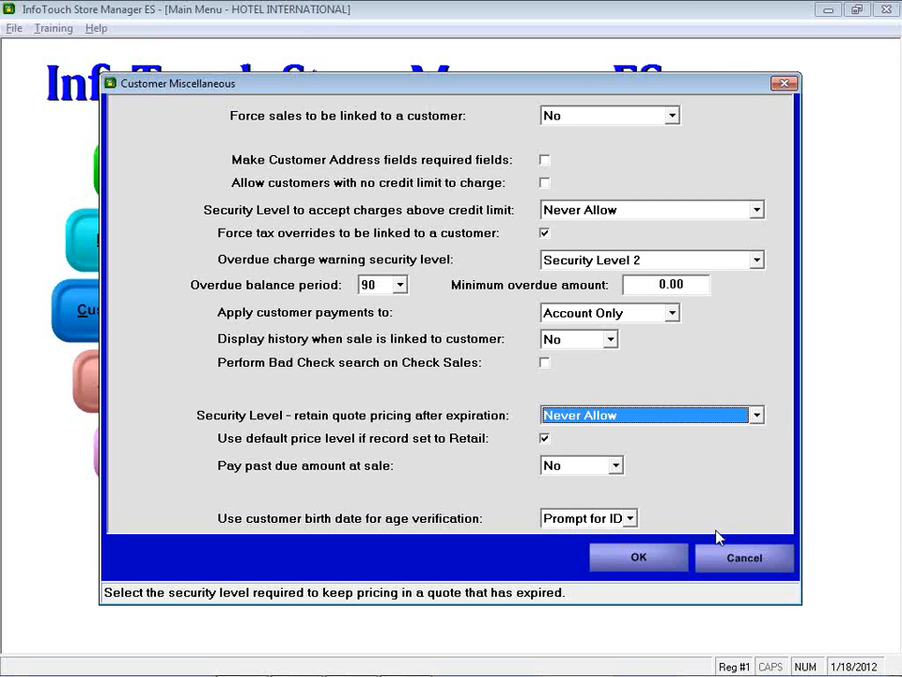
pyautogui.hotkey('alt', 'Tab')
pyautogui.hotkey('alt', 'Tab')
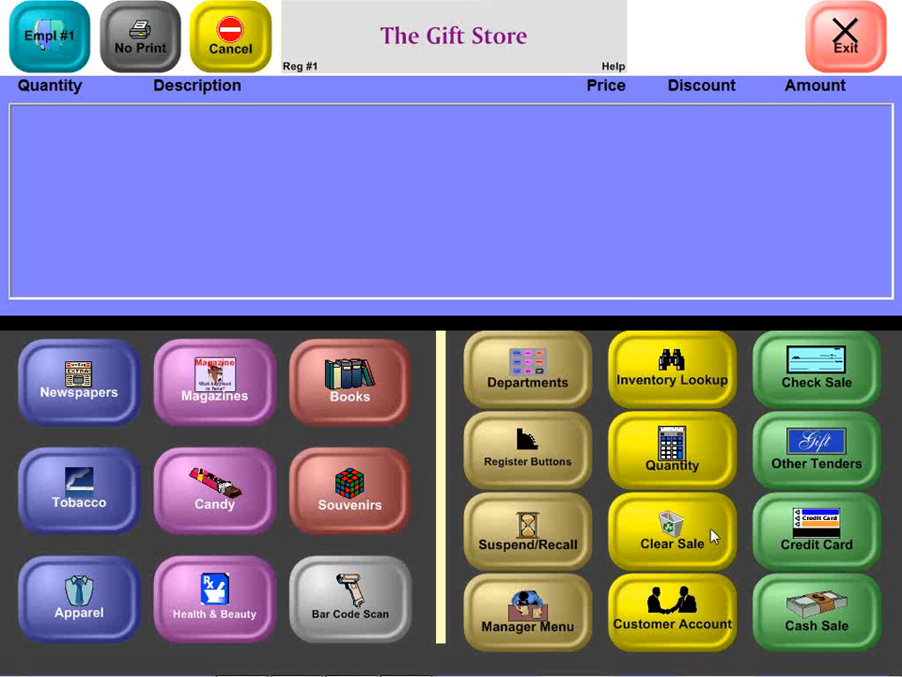
# Step: Recall the suspended Nature Conservancy quote by its date, 01/18/2012, and complete it as a check sale for 10.97
pyautogui.click(531, 531)
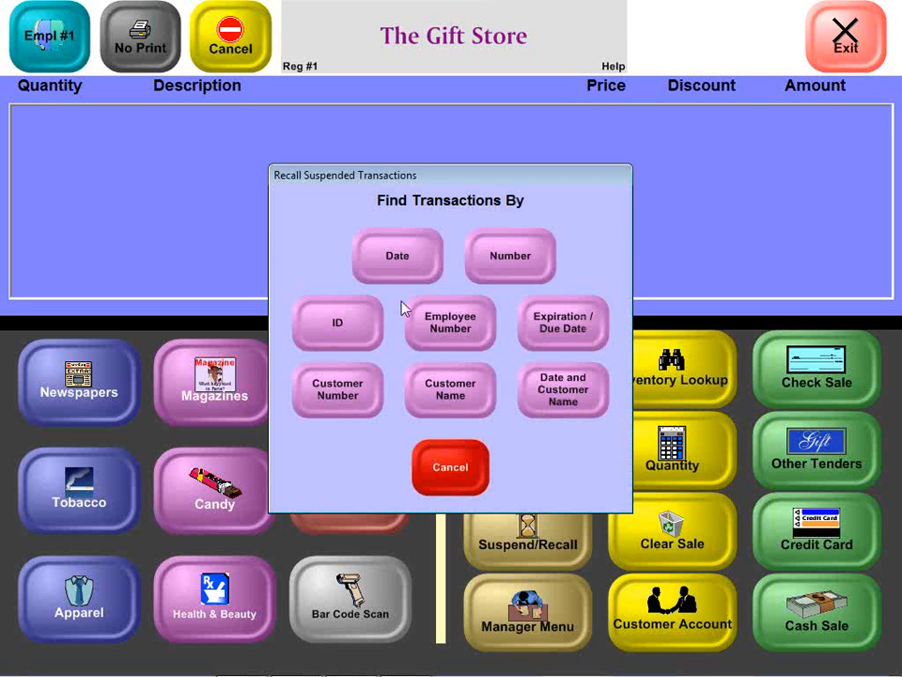
pyautogui.click(398, 274)
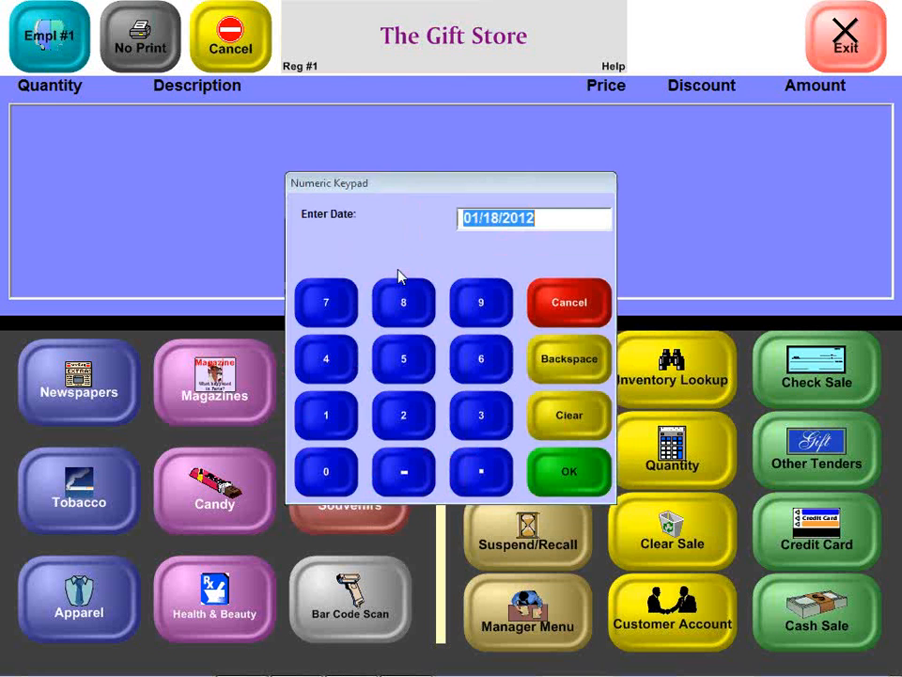
pyautogui.press('Return')
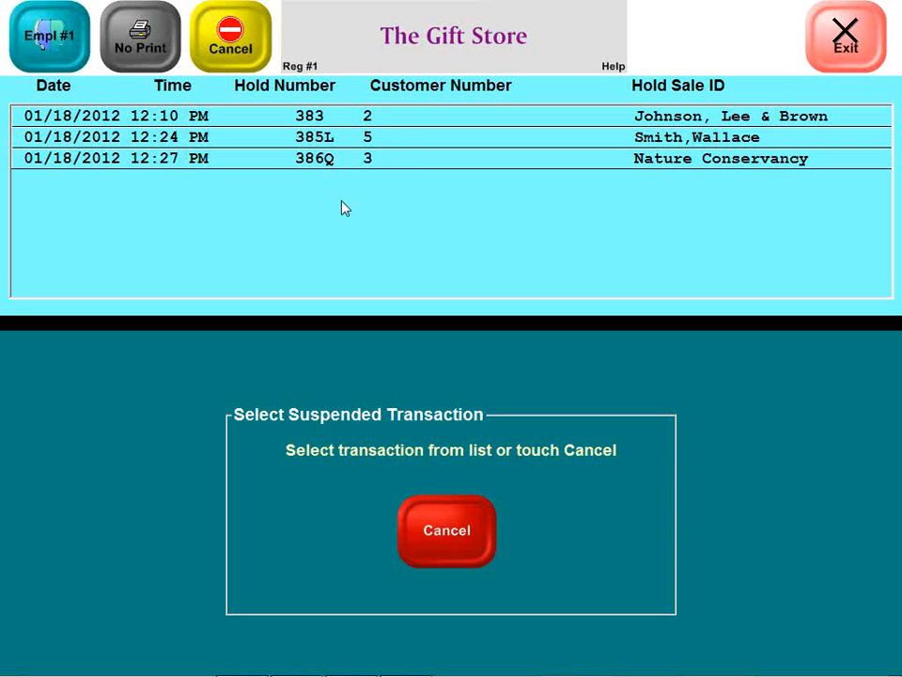
pyautogui.click(414, 168)
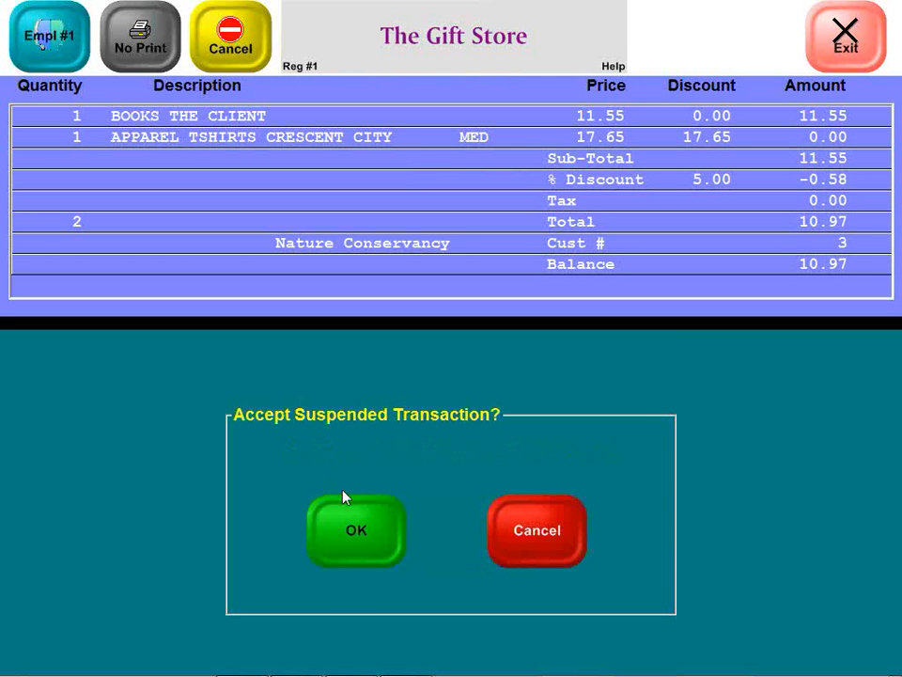
pyautogui.click(358, 540)
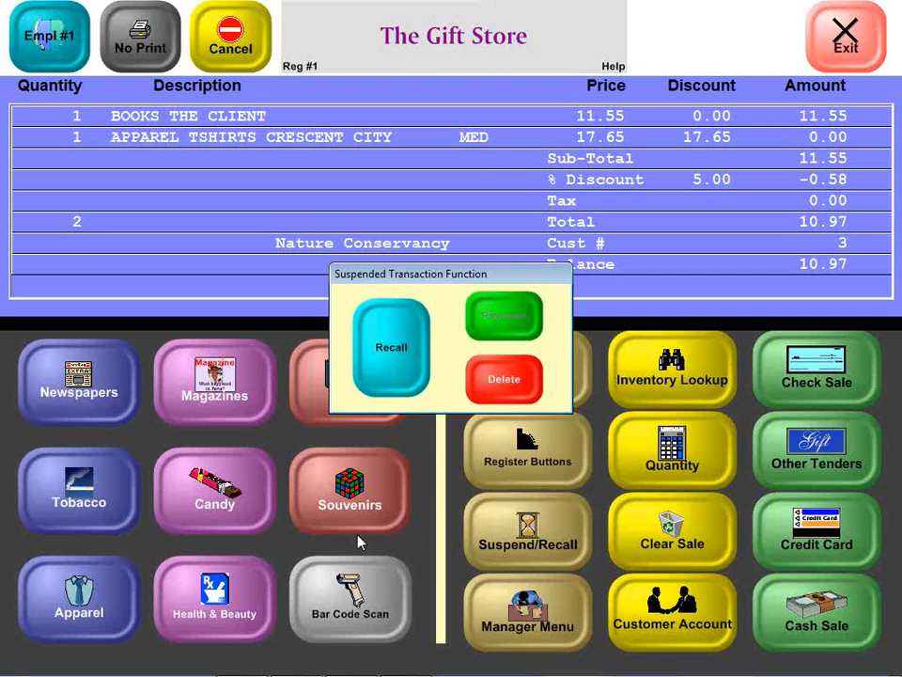
pyautogui.click(396, 346)
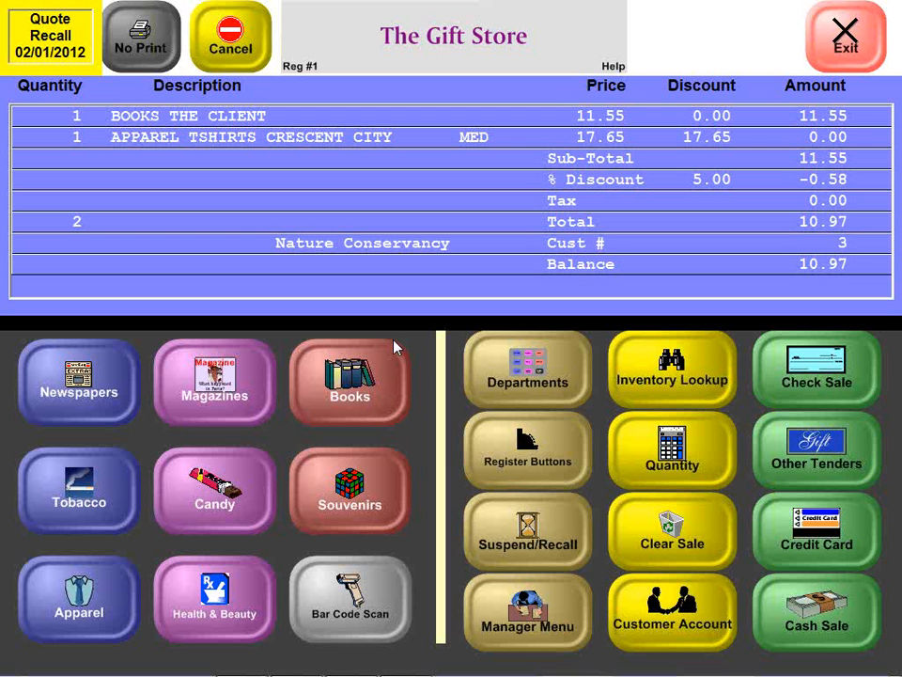
pyautogui.click(805, 385)
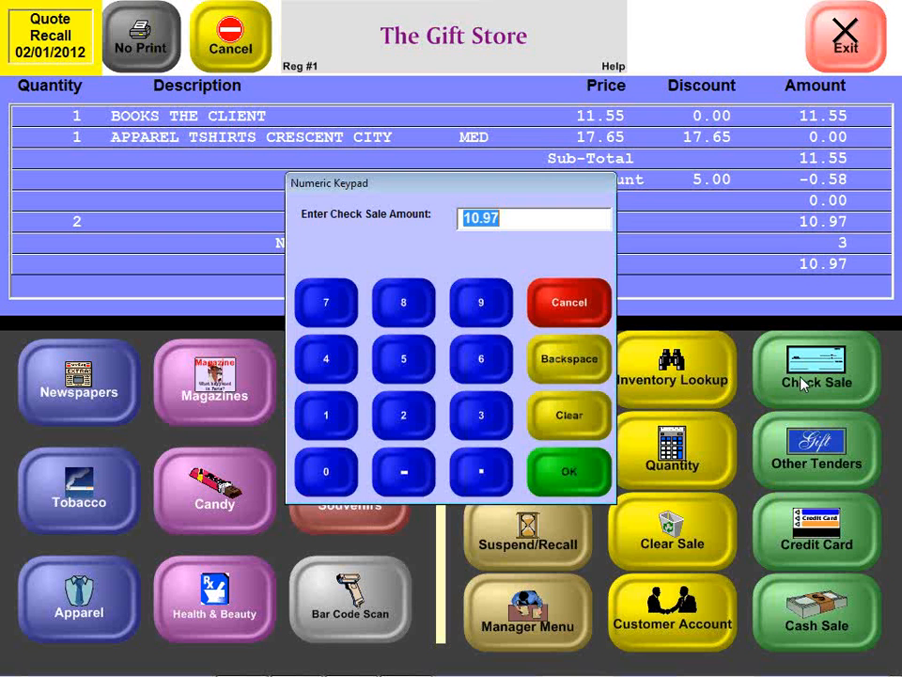
pyautogui.click(578, 476)
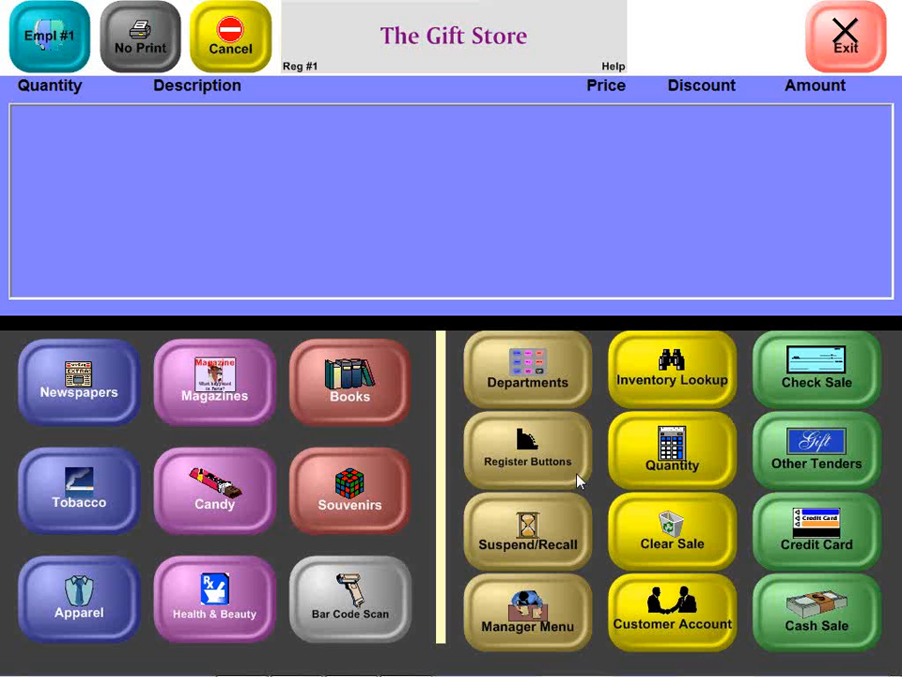
# Step: Check the customer transaction types available to managers, including Work Order, and return to the register without choosing one
pyautogui.click(513, 624)
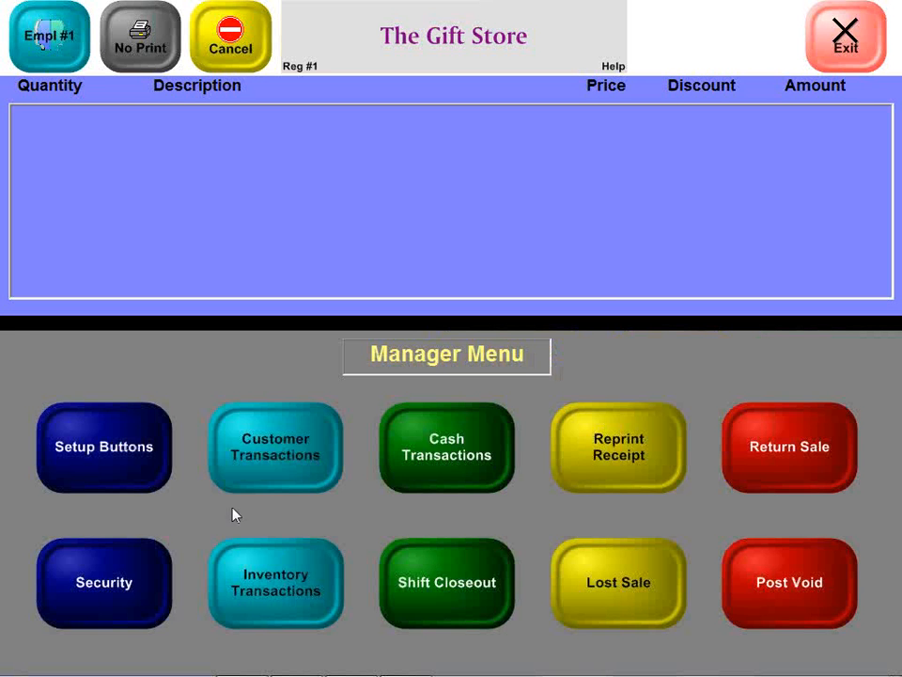
pyautogui.click(273, 461)
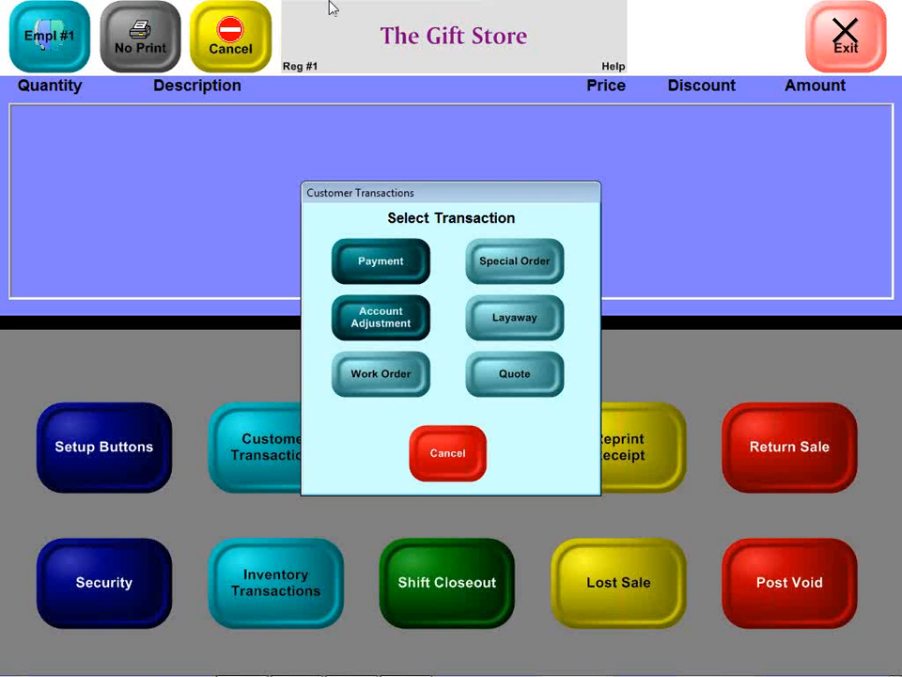
pyautogui.click(455, 448)
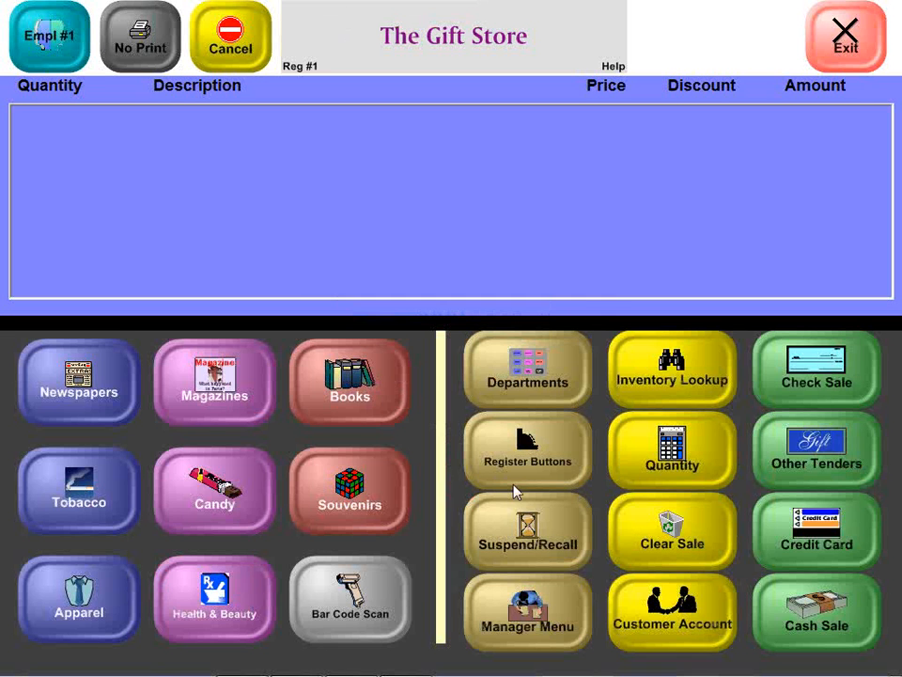
# Step: Make a new transaction a work order and assign an existing customer found by customer number
pyautogui.click(556, 462)
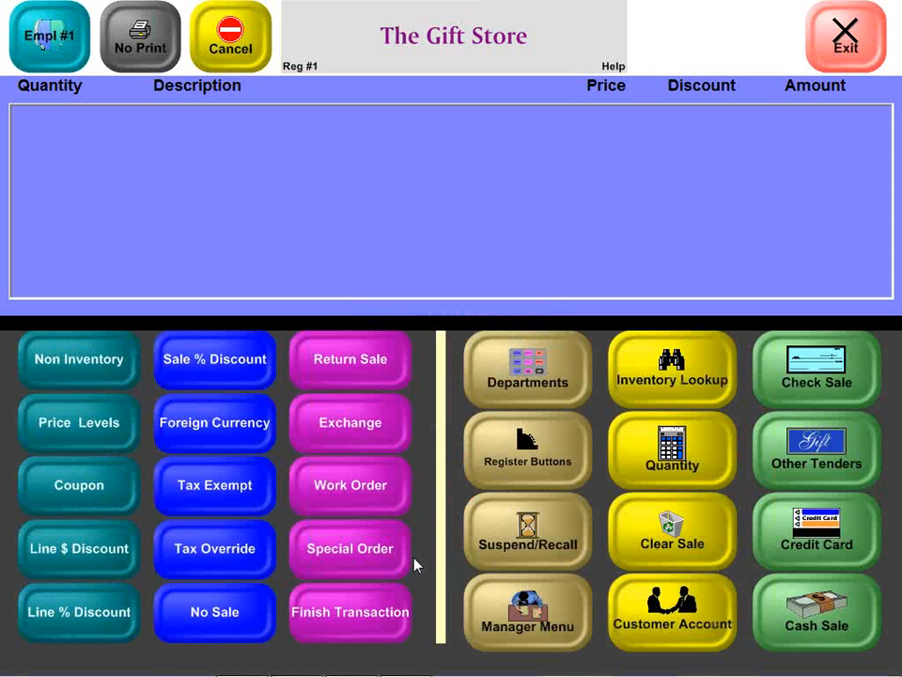
pyautogui.click(368, 491)
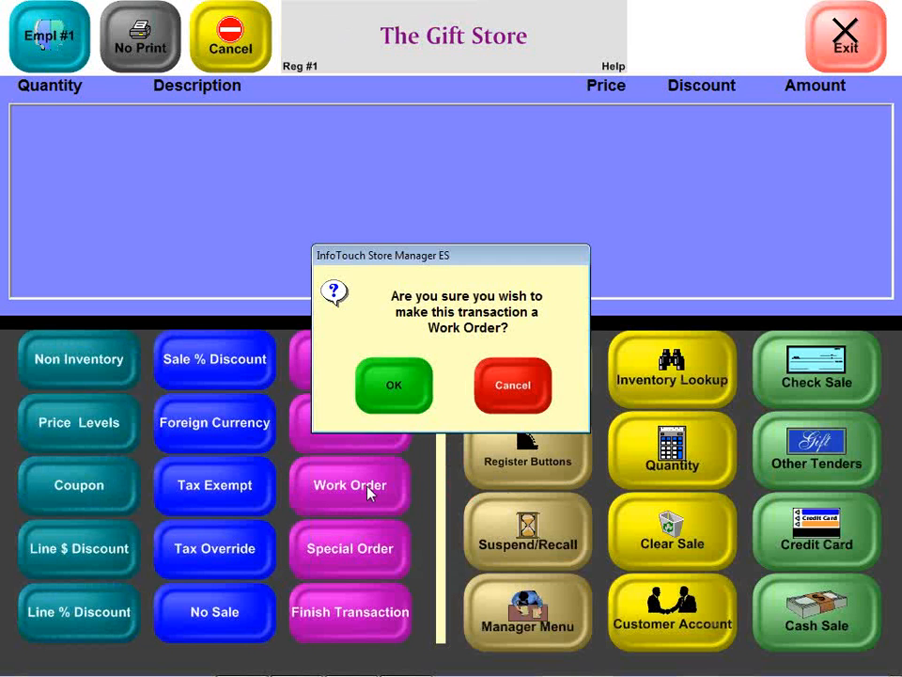
pyautogui.click(427, 373)
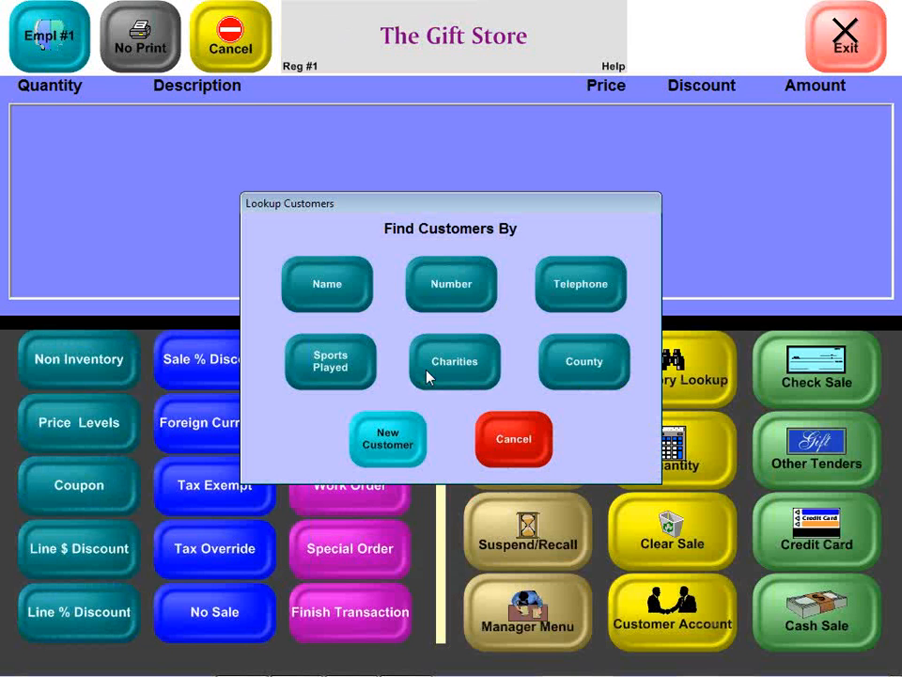
pyautogui.click(453, 286)
pyautogui.write('5')
pyautogui.press('Return')
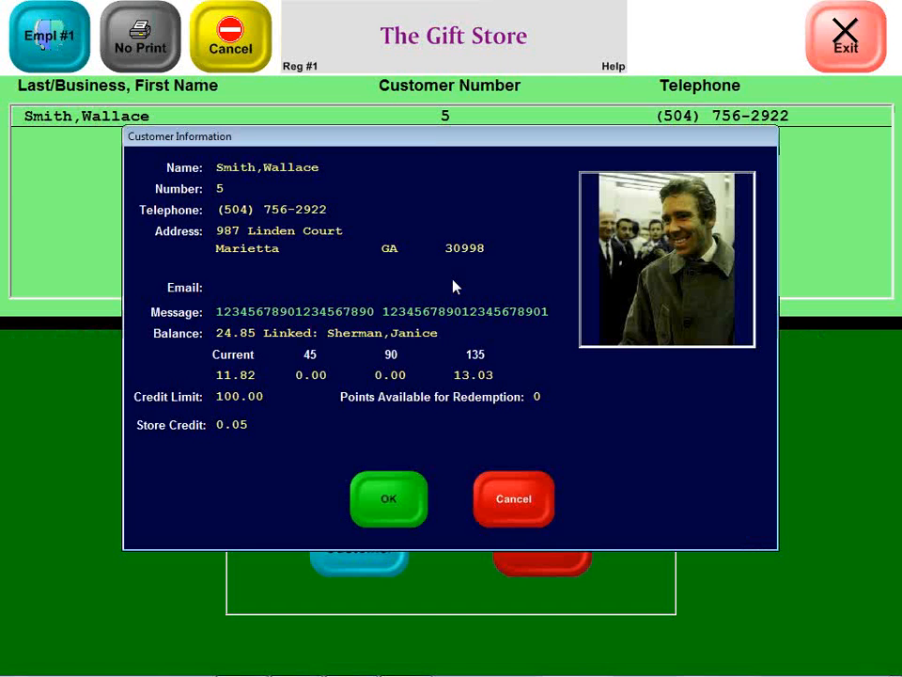
pyautogui.click(395, 497)
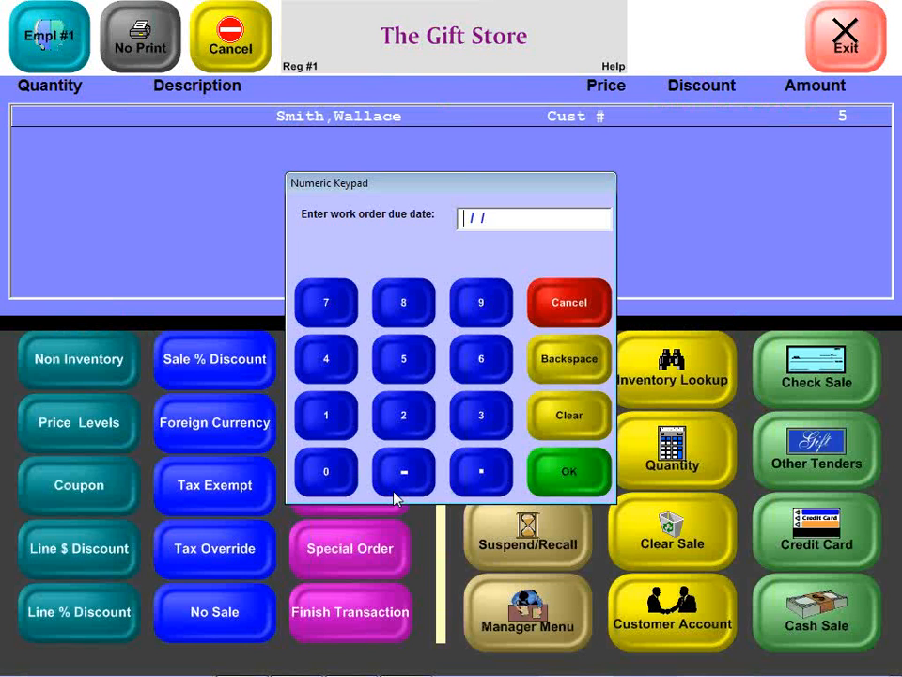
# Step: Set the work order's due date to 02/01/2012
pyautogui.write('02/01/2012')
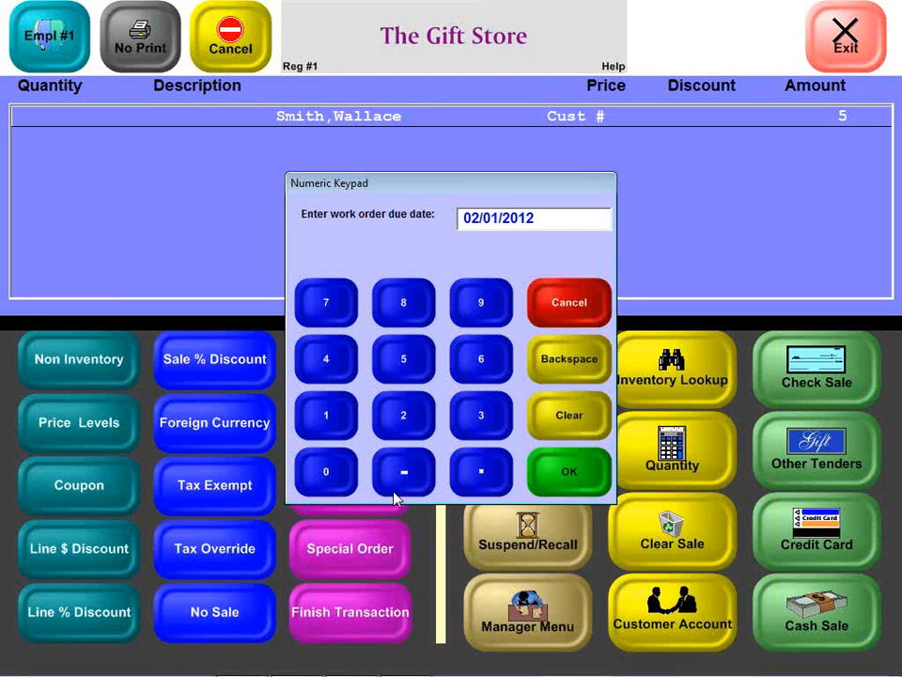
pyautogui.press('Return')
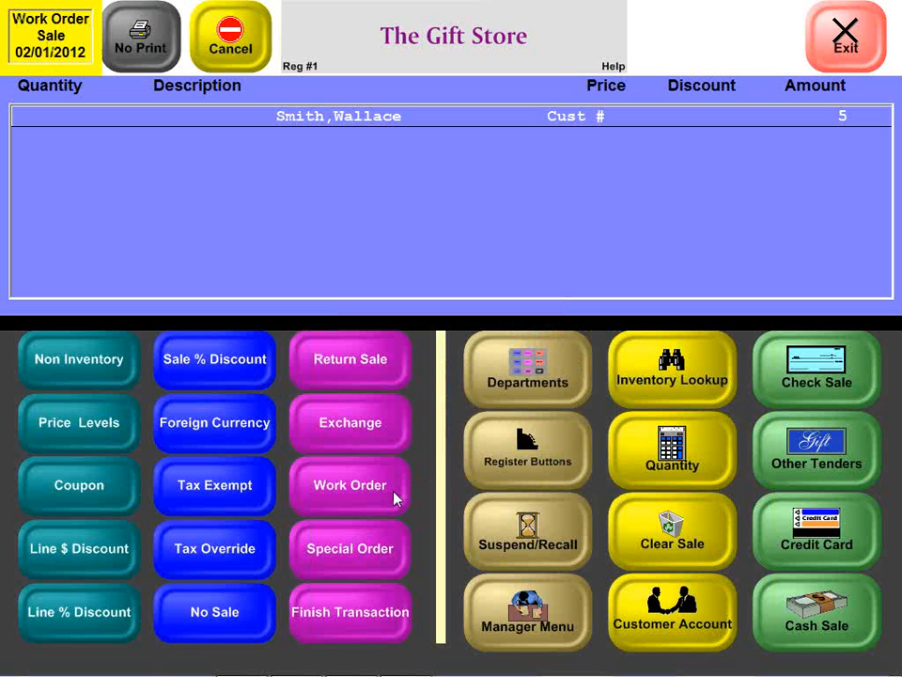
# Step: Add a souvenir pin and a small New Orleans T-shirt to the work order
pyautogui.click(531, 402)
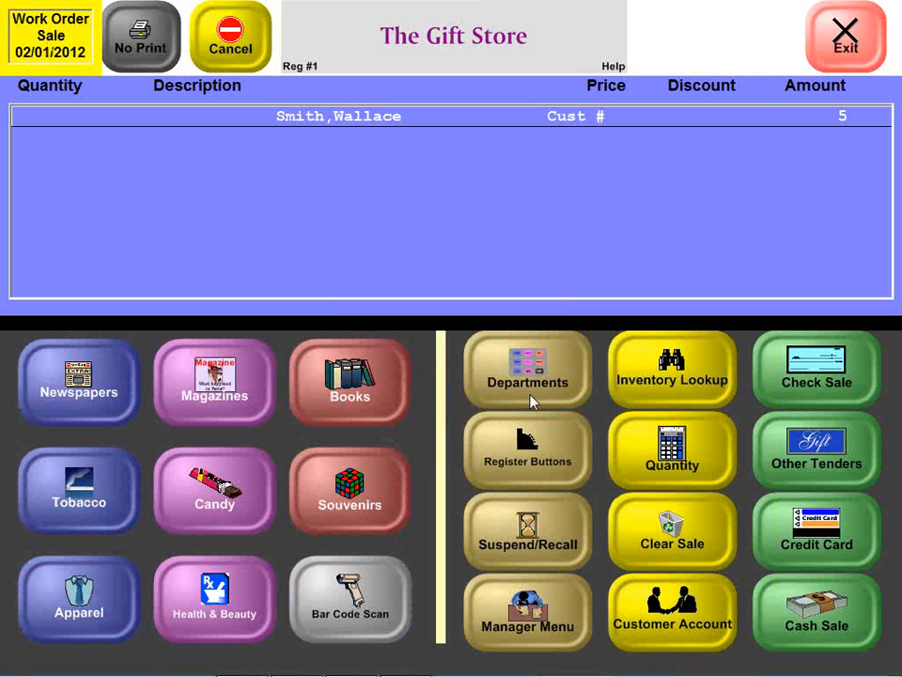
pyautogui.click(376, 511)
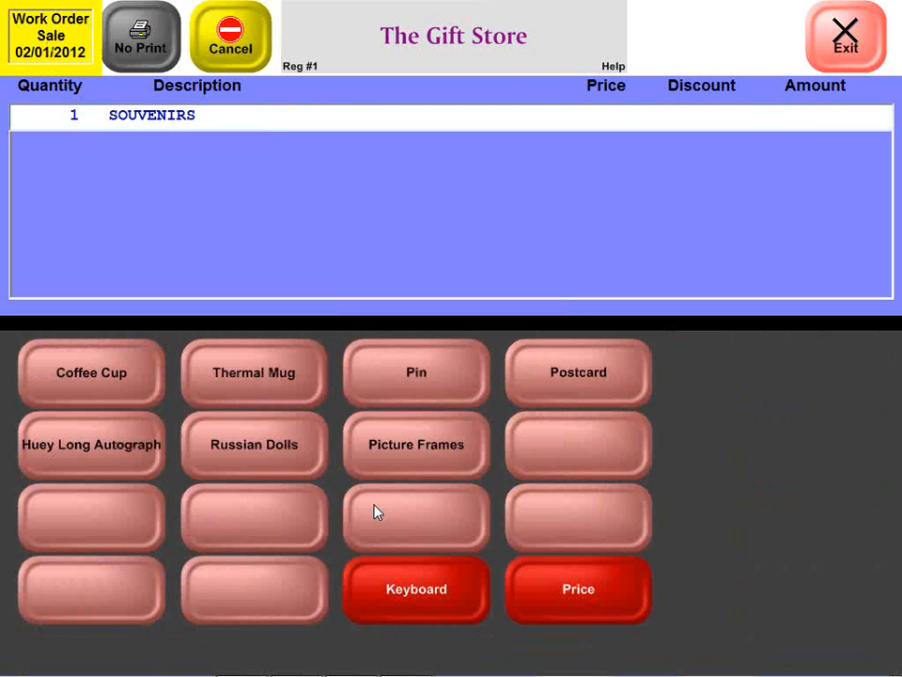
pyautogui.click(414, 374)
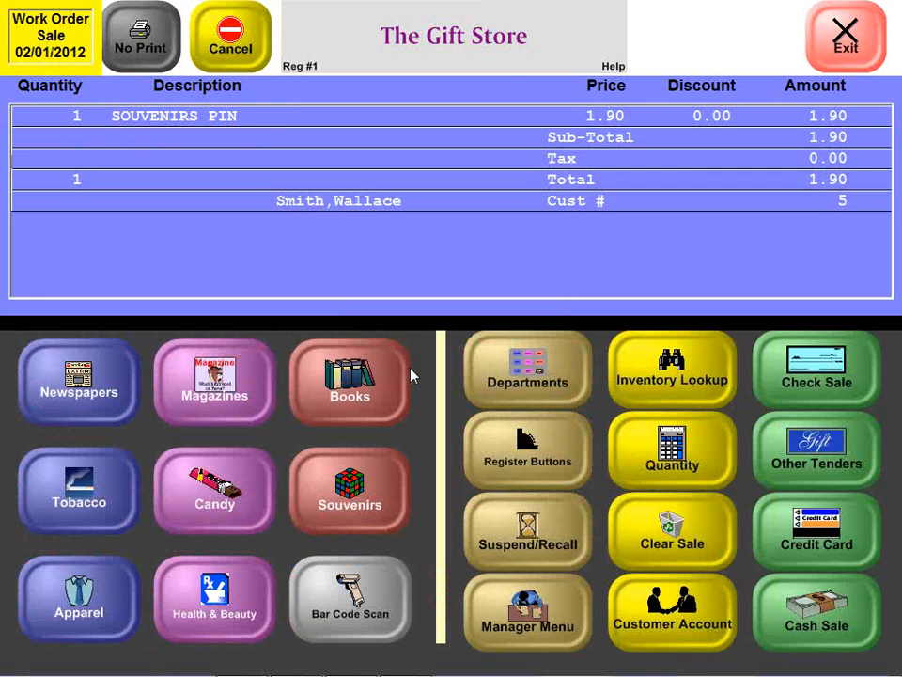
pyautogui.click(111, 578)
pyautogui.click(59, 383)
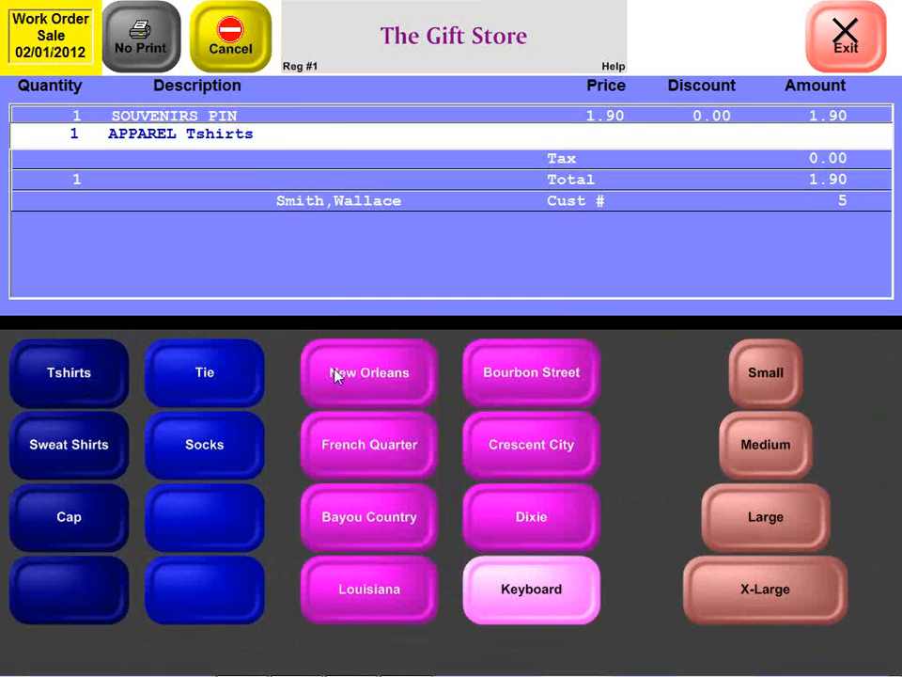
pyautogui.click(376, 377)
pyautogui.click(771, 393)
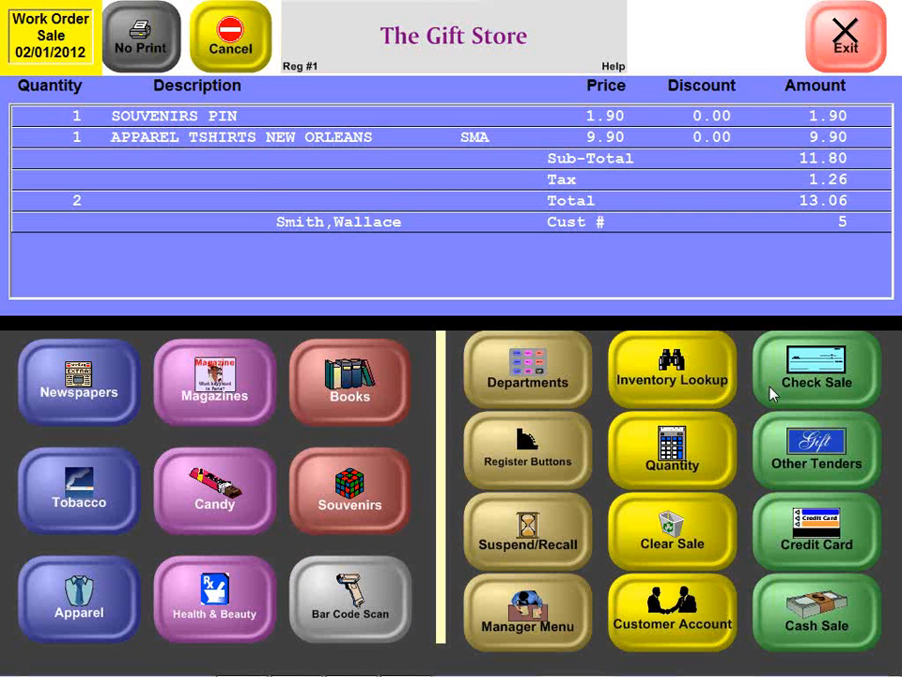
# Step: Take a 2.00 cash deposit on the work order
pyautogui.click(791, 606)
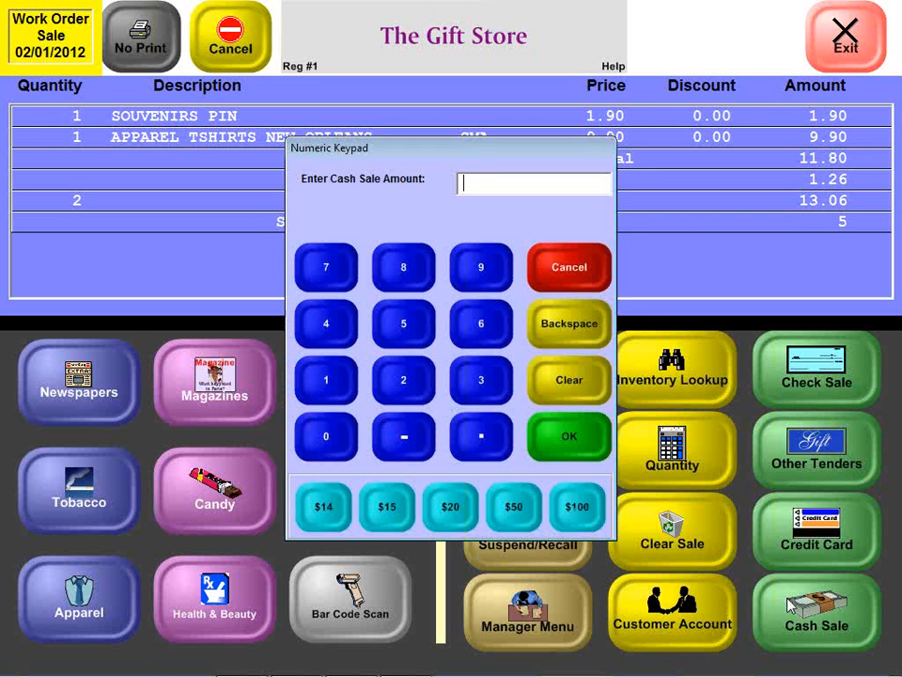
pyautogui.write('2')
pyautogui.press('Return')
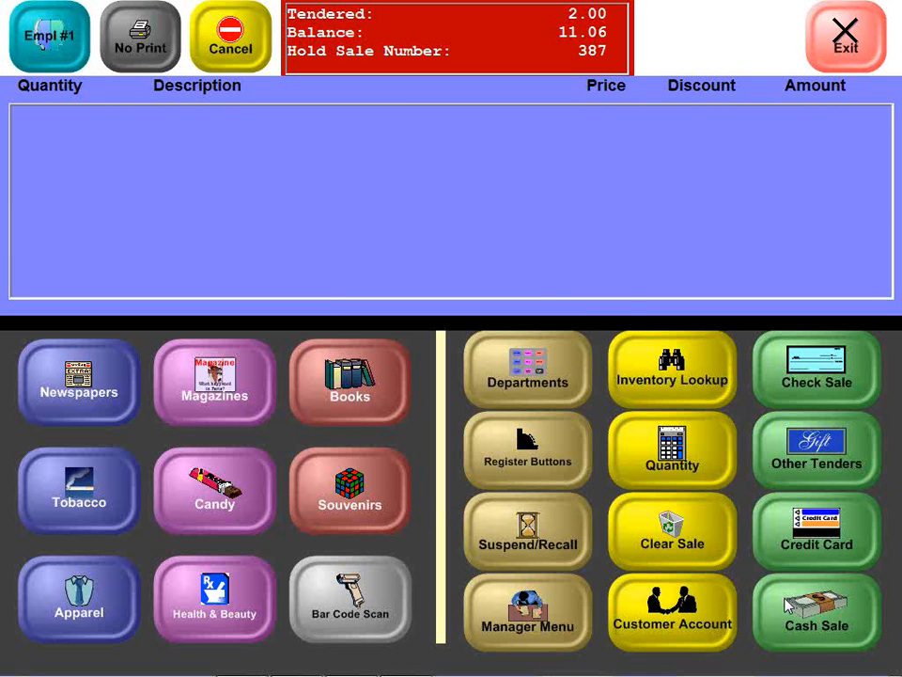
# Step: Look up the suspended work order by the due date 02/01/2012, review its contents, and leave without accepting it
pyautogui.click(501, 540)
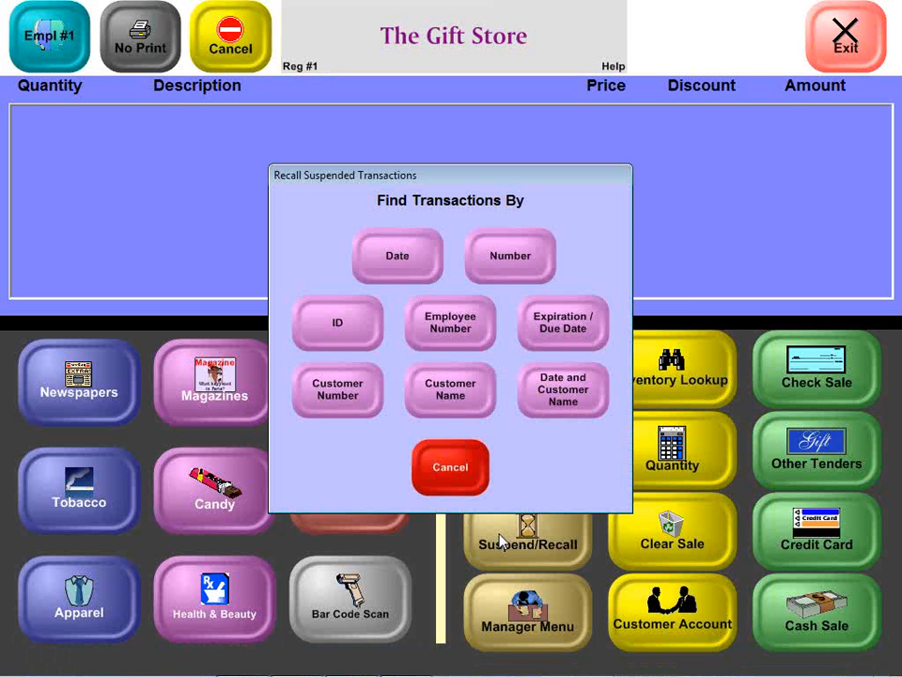
pyautogui.click(547, 341)
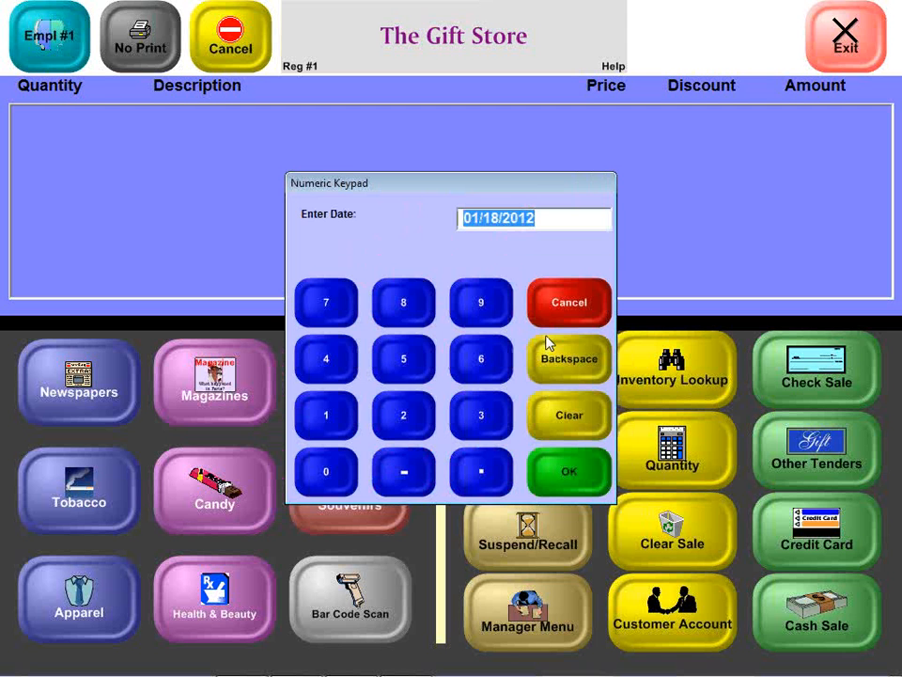
pyautogui.write('0201')
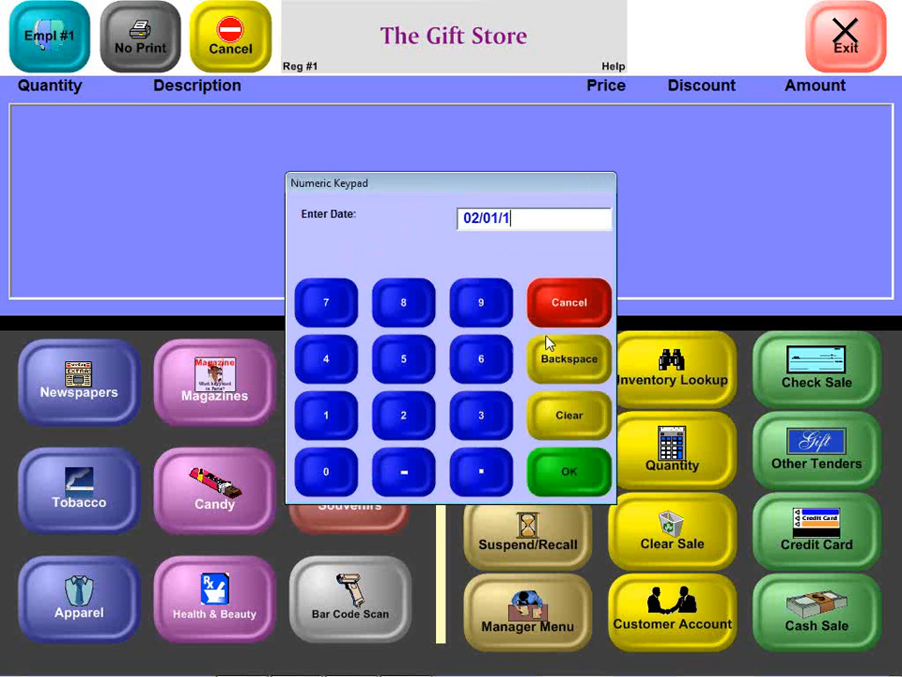
pyautogui.write('2012')
pyautogui.press('Return')
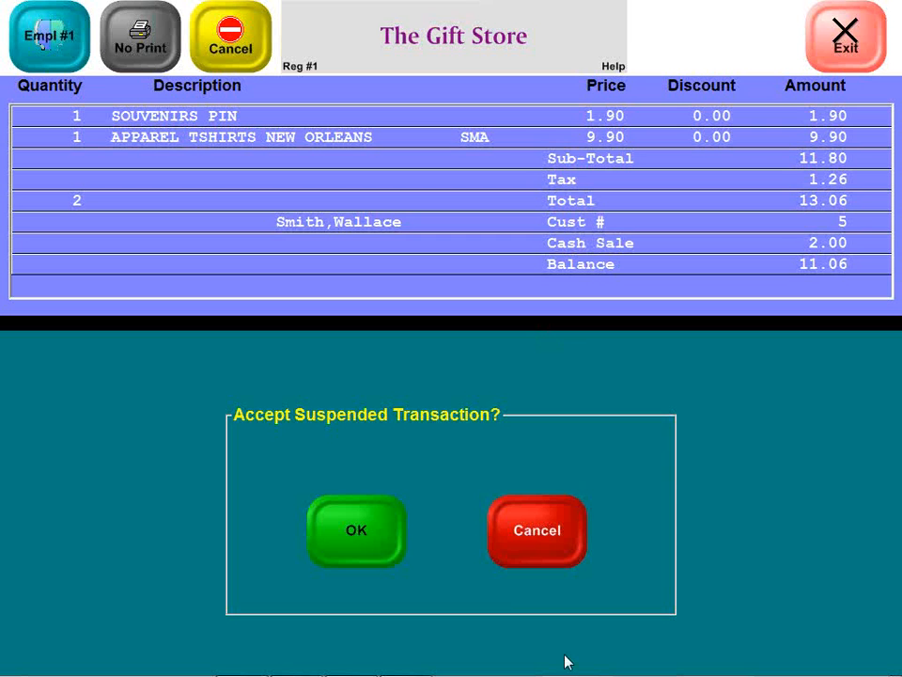
pyautogui.click(536, 552)
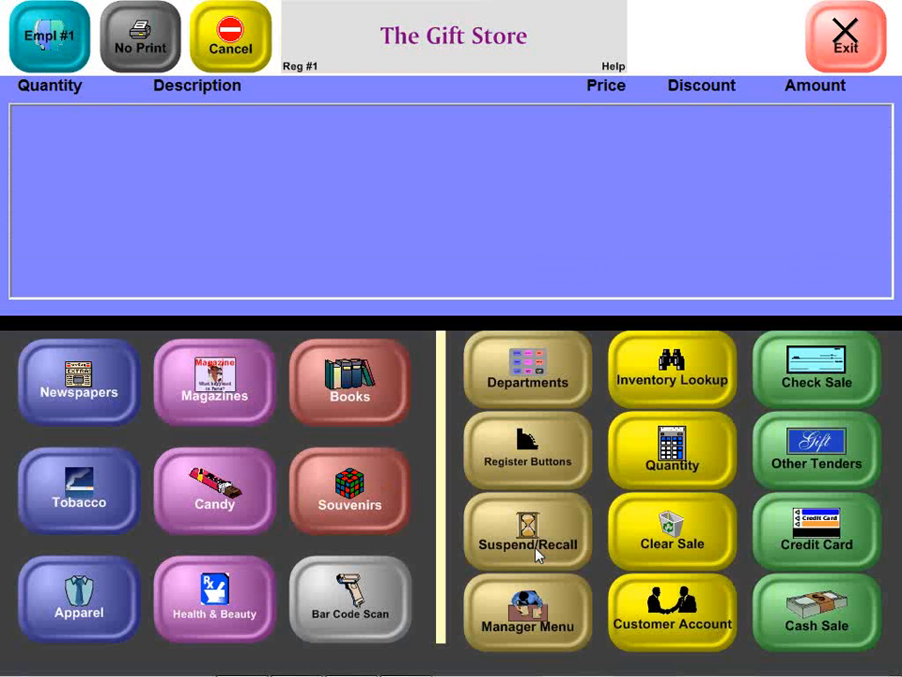
# Step: Start a second work order for a different existing customer with a due date of 02/01/2012
pyautogui.click(547, 460)
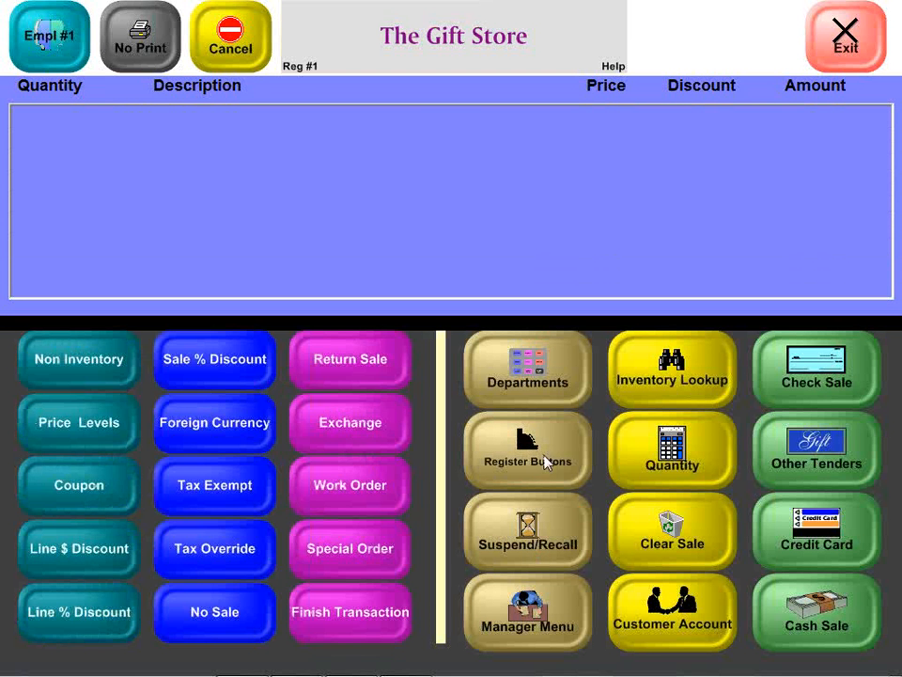
pyautogui.click(353, 507)
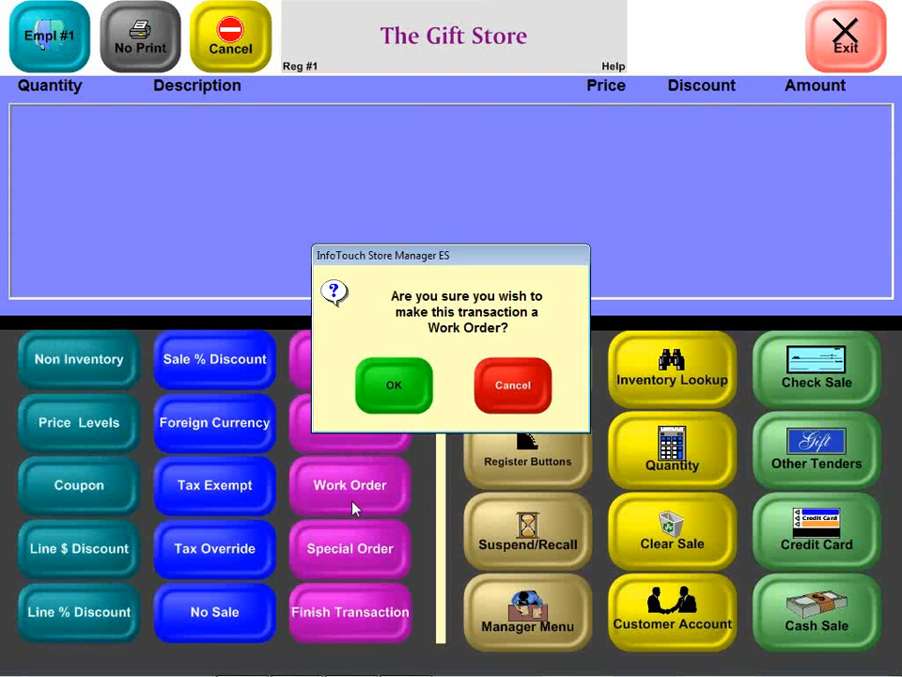
pyautogui.click(393, 392)
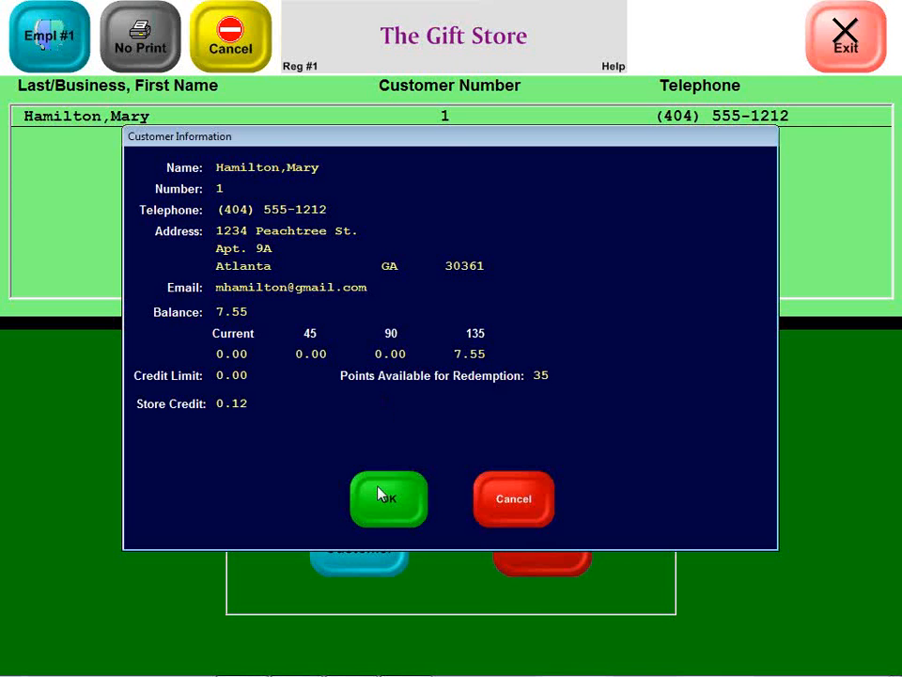
pyautogui.click(382, 497)
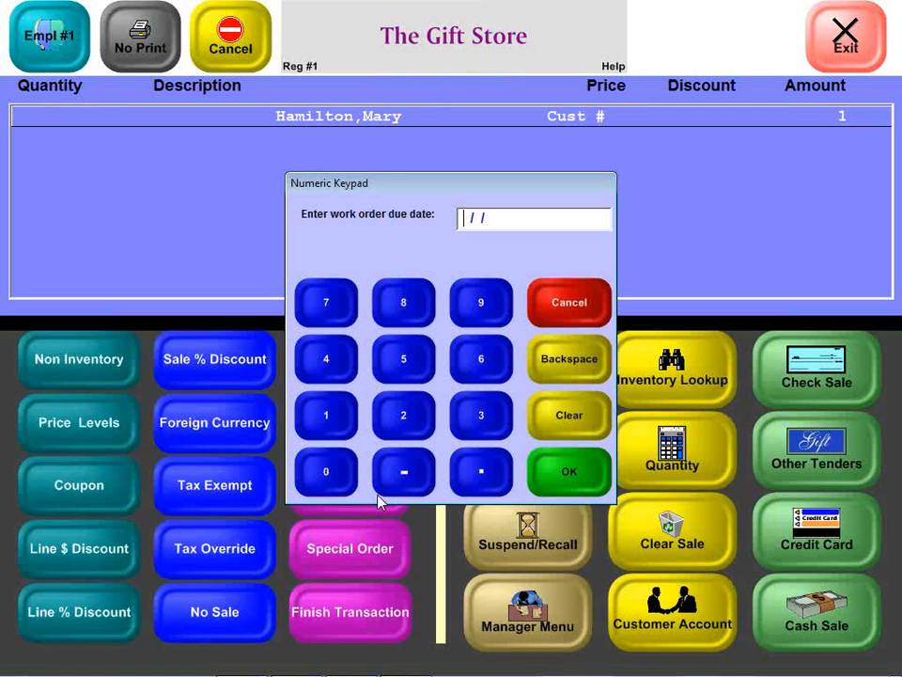
pyautogui.write('02/01')
pyautogui.write('2012')
pyautogui.press('Return')
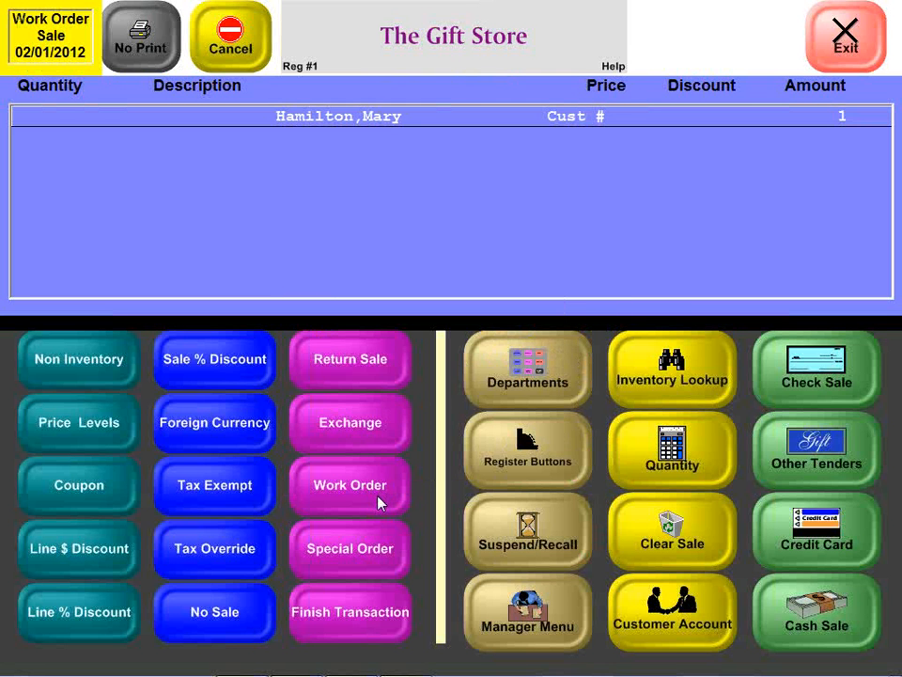
# Step: Add the book The Client to the second work order and suspend the sale
pyautogui.click(503, 366)
pyautogui.click(350, 400)
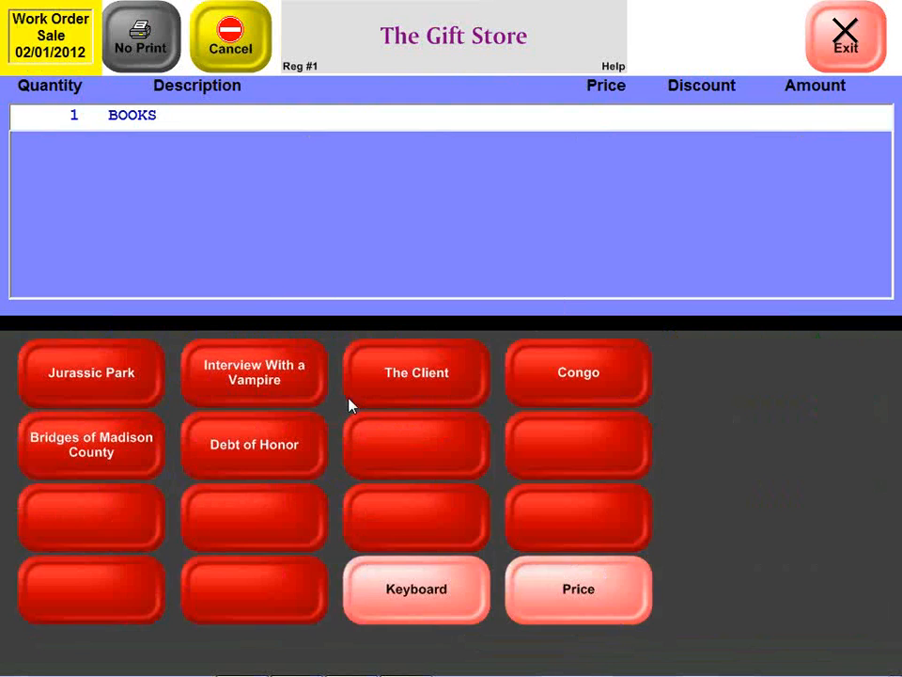
pyautogui.click(403, 377)
pyautogui.click(527, 540)
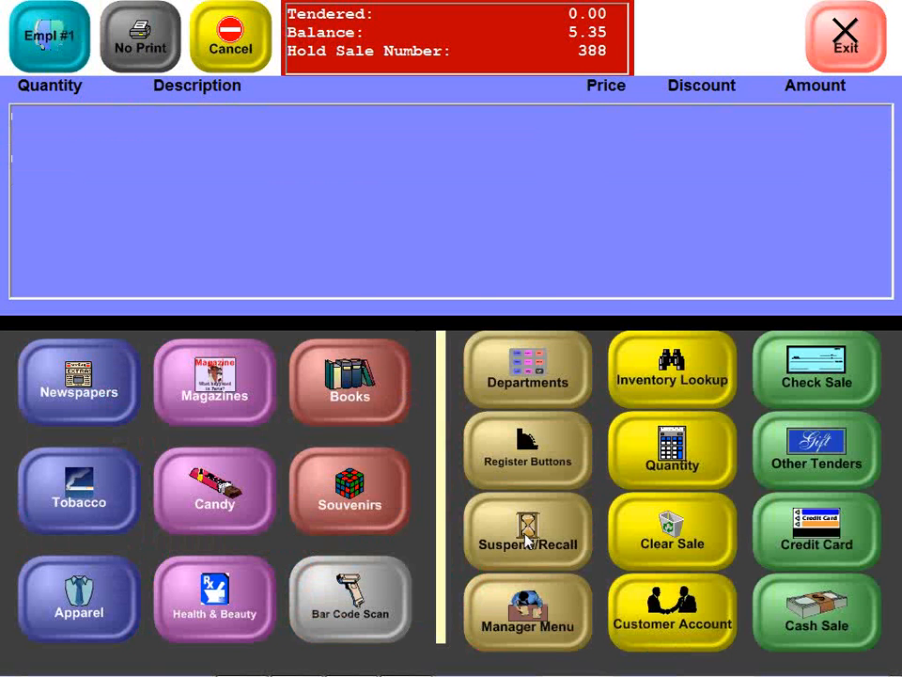
# Step: Look up the suspended work orders by the due date 02/01/2012, review the list, and leave without selecting one
pyautogui.click(527, 537)
pyautogui.click(548, 338)
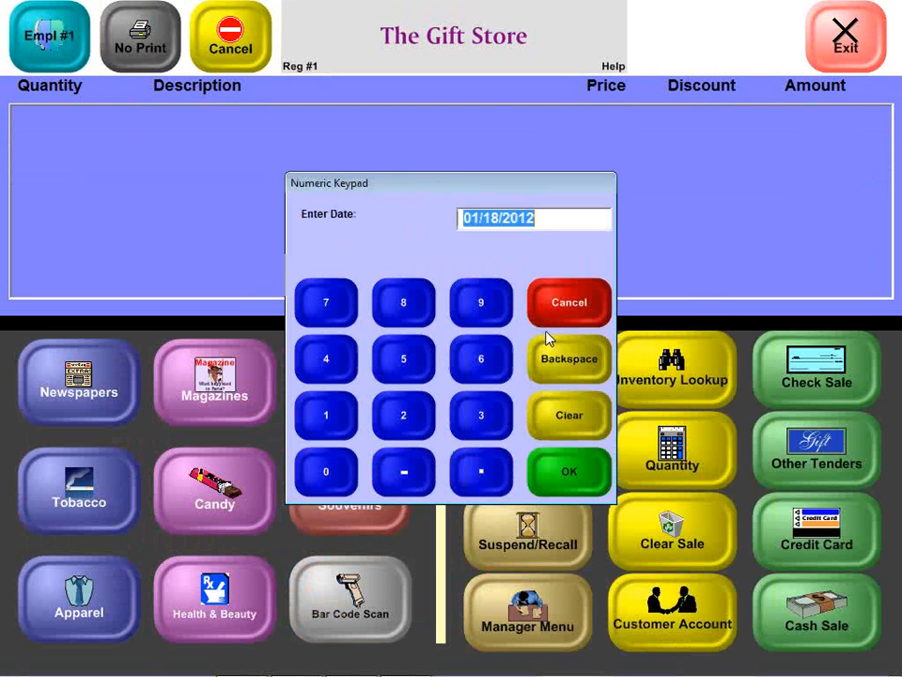
pyautogui.write('02/01/')
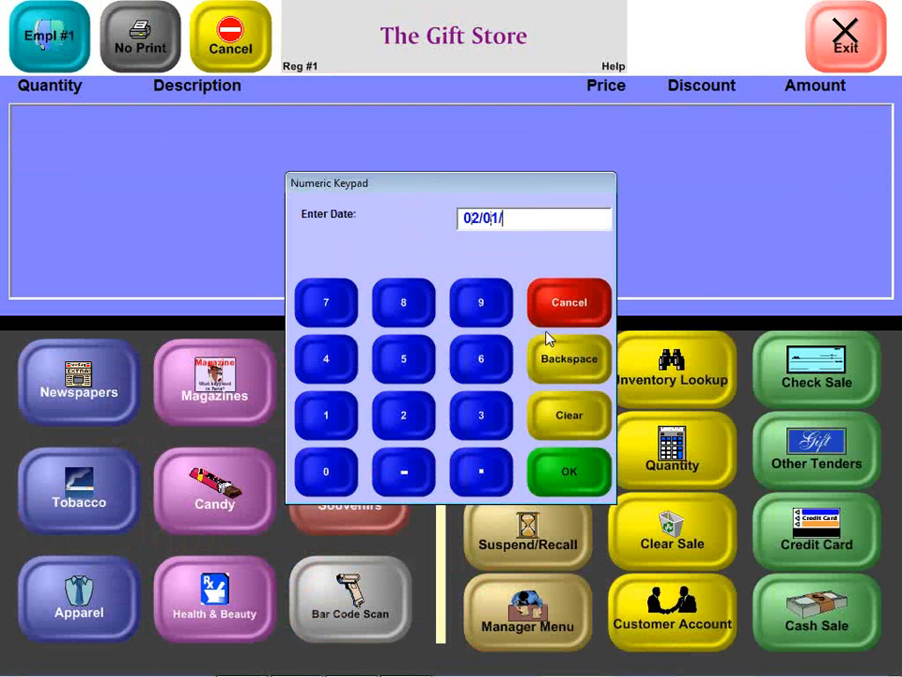
pyautogui.write('2012')
pyautogui.press('Return')
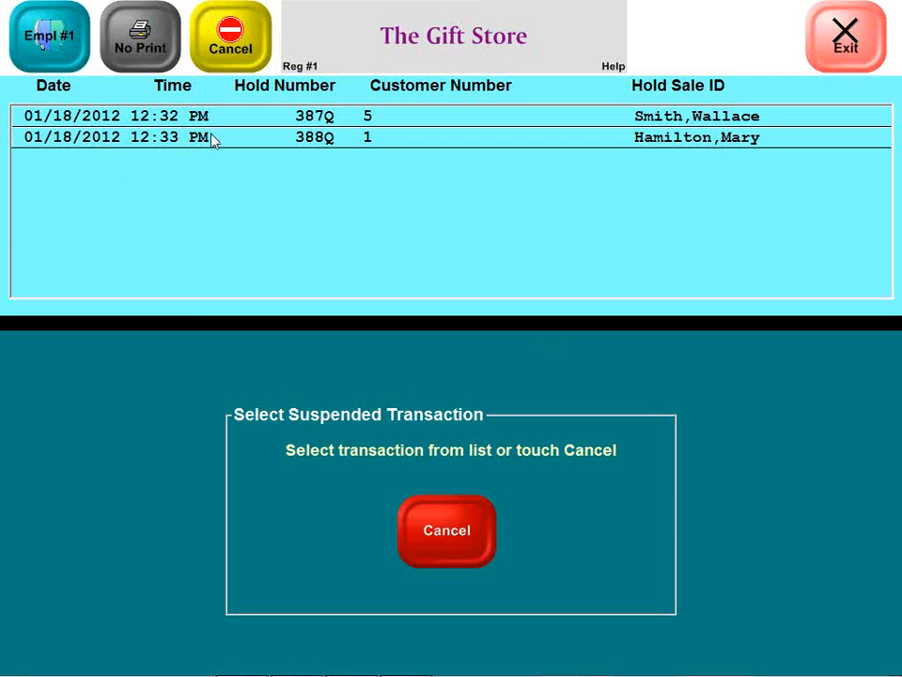
pyautogui.click(454, 523)
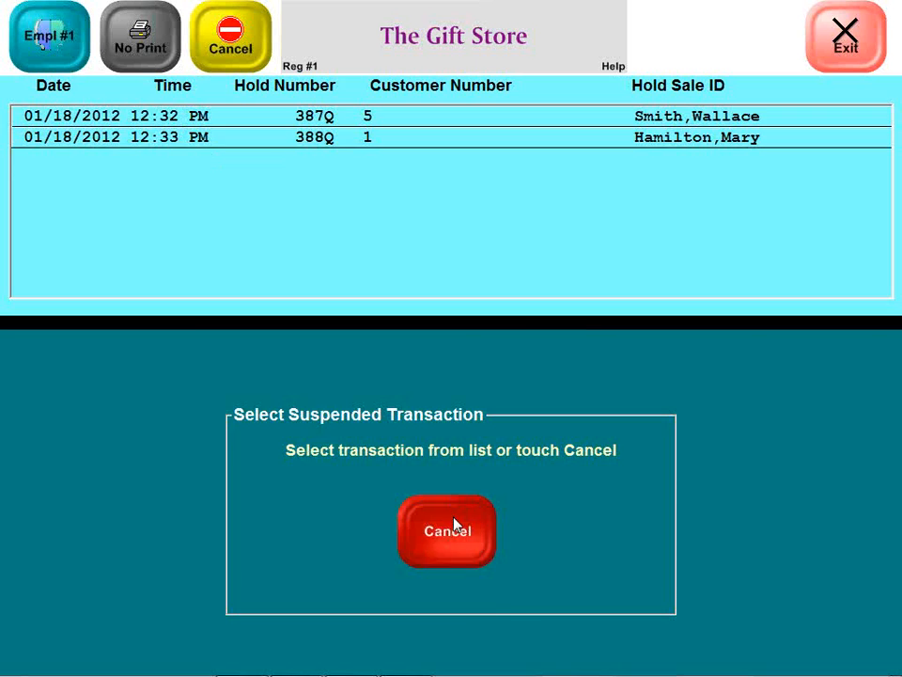
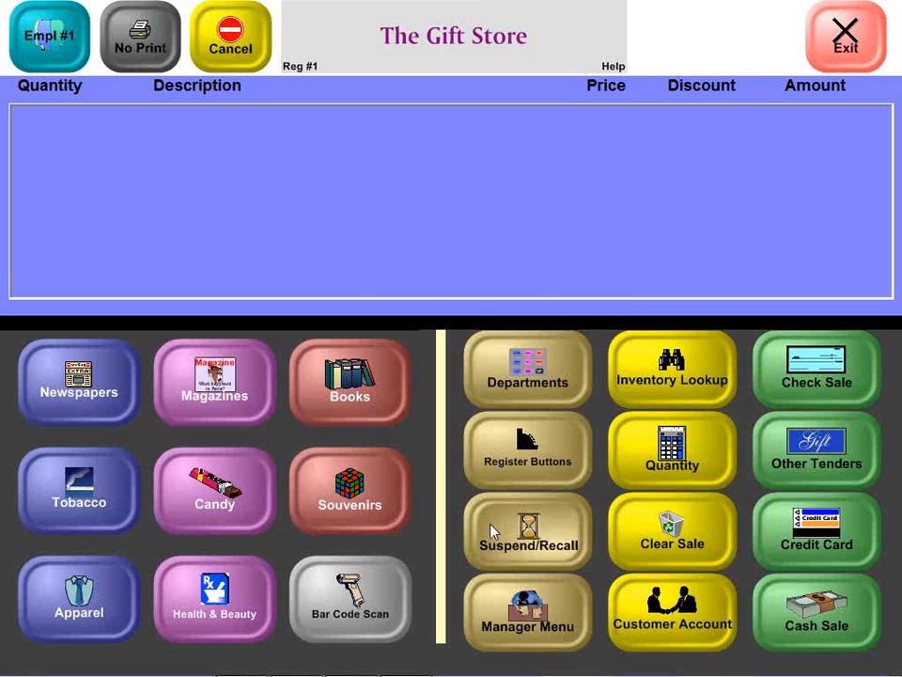
# Step: Look up the suspended work orders by the due date 02/01/2012 and recall the second one, which contains The Client, into the register
pyautogui.click(490, 530)
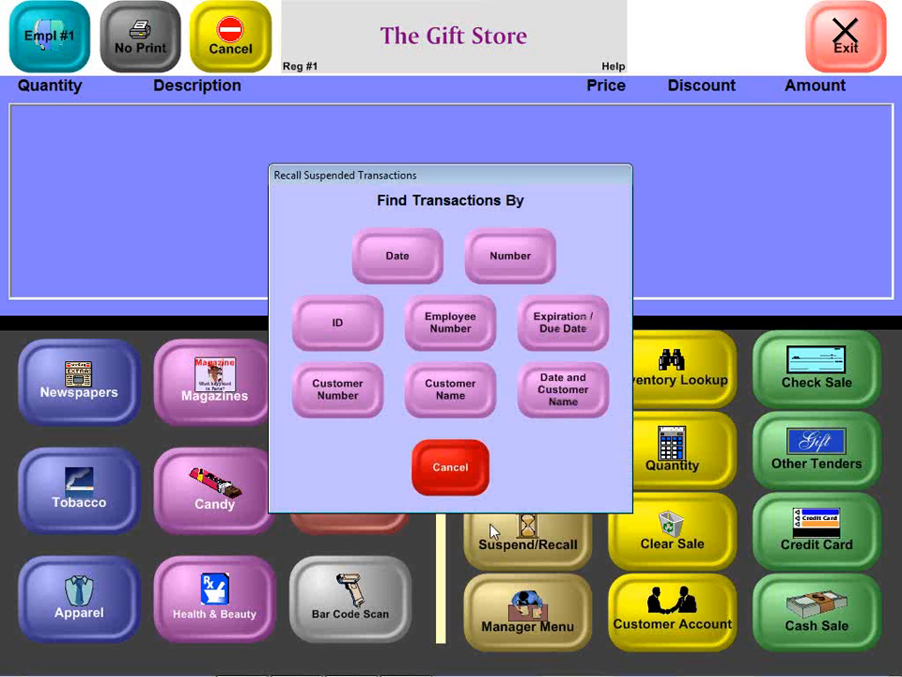
pyautogui.click(546, 348)
pyautogui.write('020119')
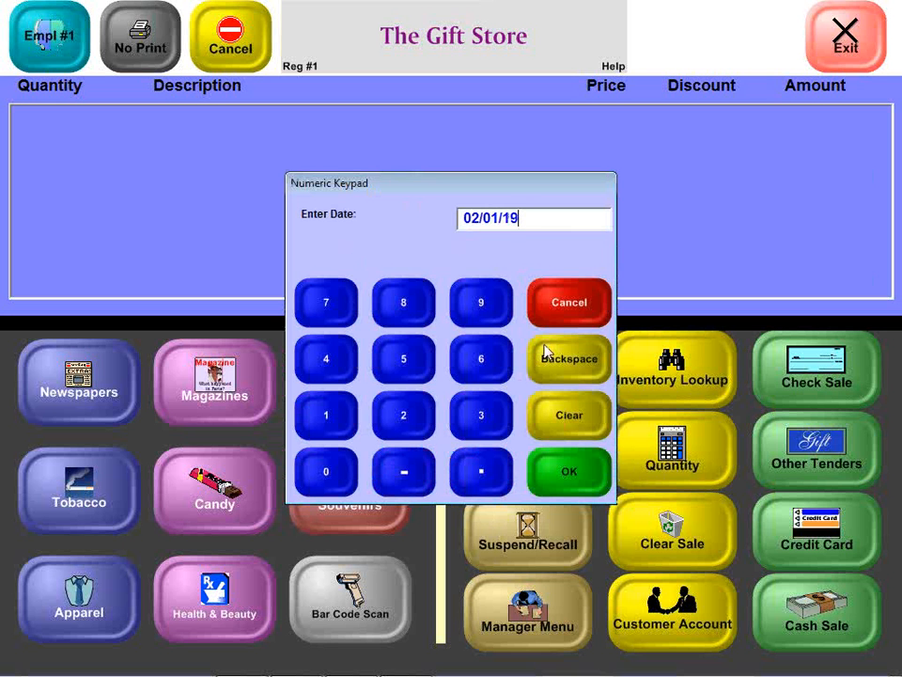
pyautogui.press('BackSpace')
pyautogui.press('BackSpace')
pyautogui.write('2012')
pyautogui.press('Return')
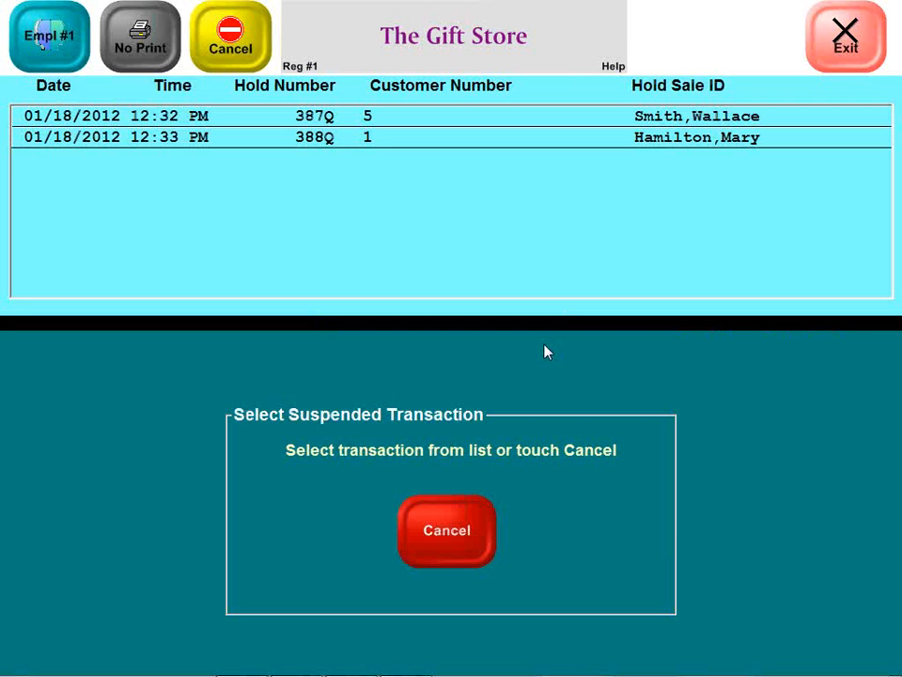
pyautogui.click(363, 139)
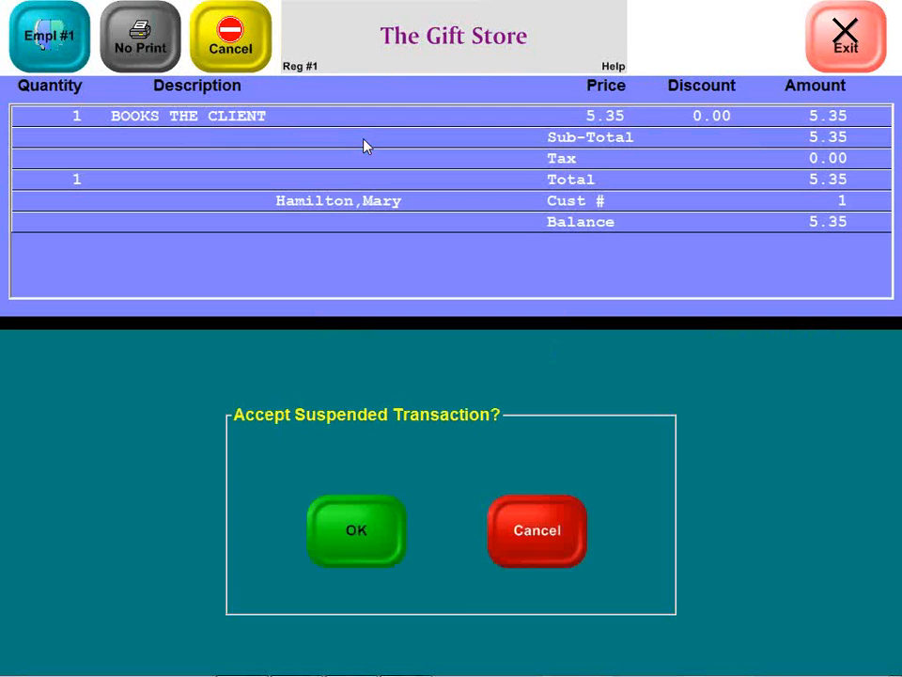
pyautogui.click(350, 547)
pyautogui.click(392, 374)
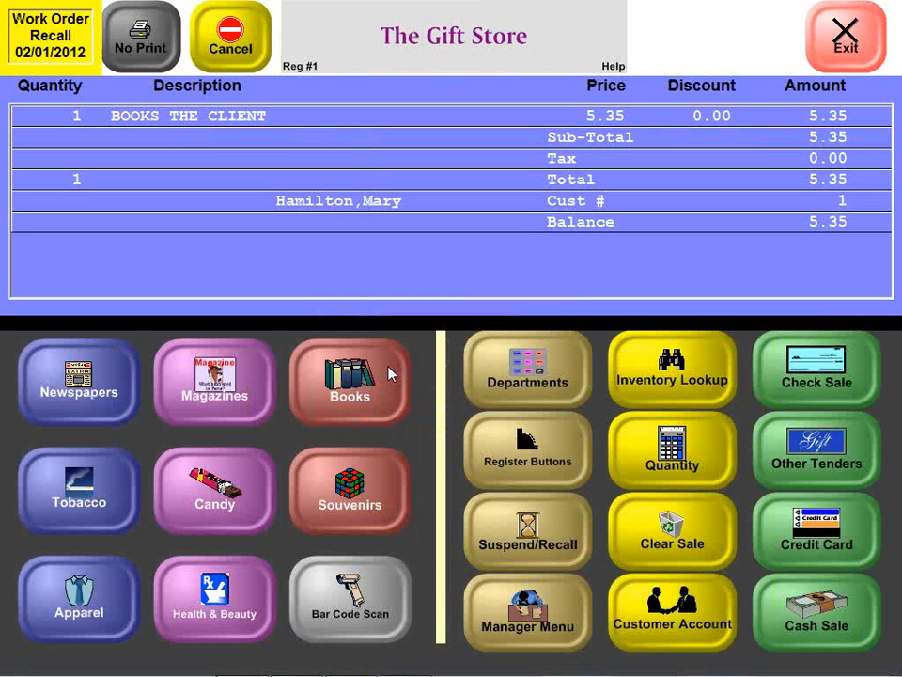
# Step: Try to charge the recalled work order to the customer's account, and clear the sale
pyautogui.click(677, 612)
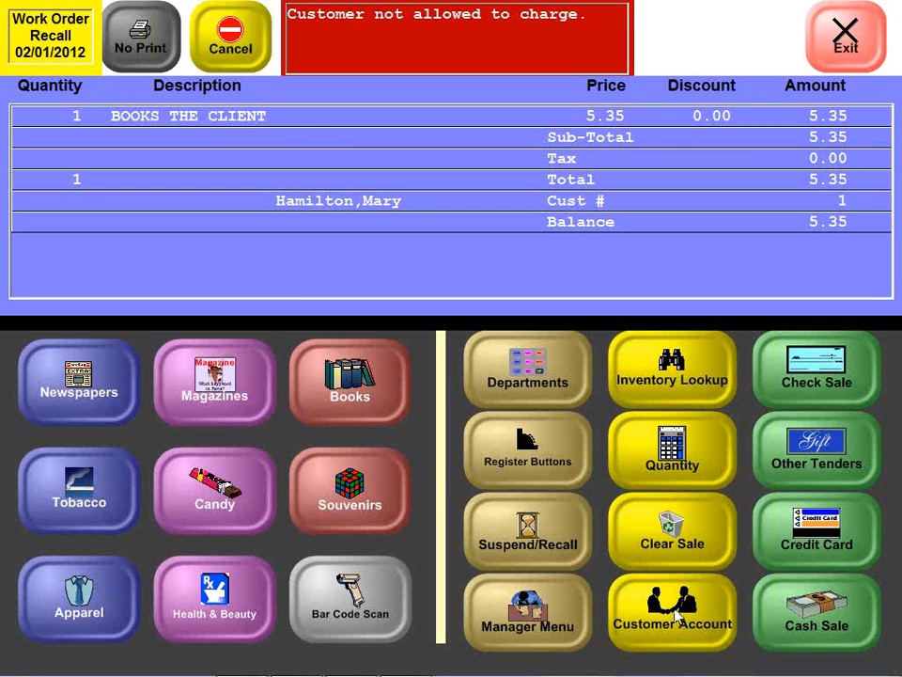
pyautogui.click(640, 543)
pyautogui.click(396, 390)
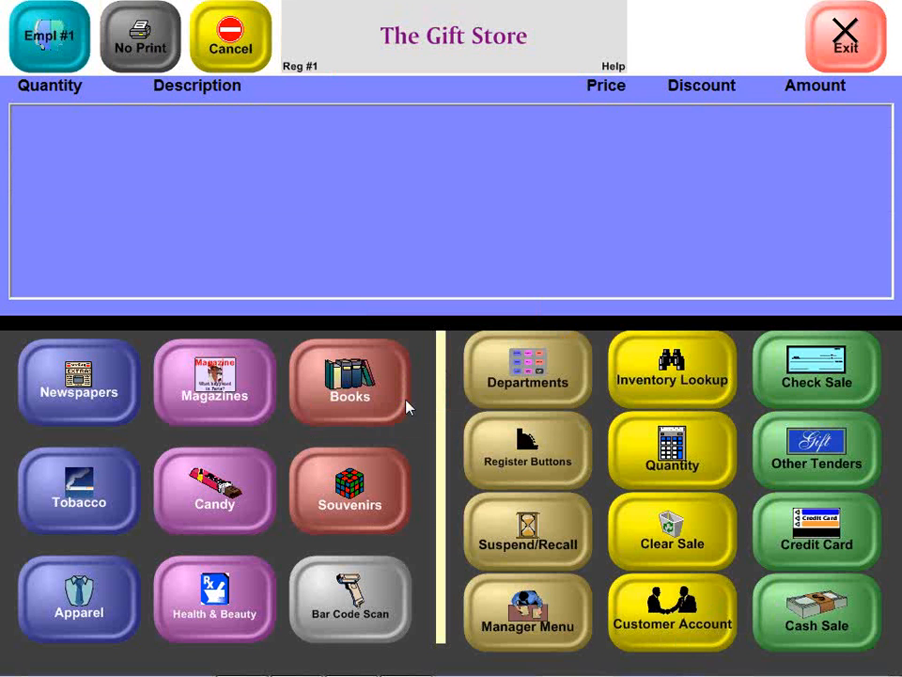
# Step: Review the search methods for recalling suspended transactions, cancel the lookup, and switch to the InfoTouch Store Manager ES main menu
pyautogui.click(517, 543)
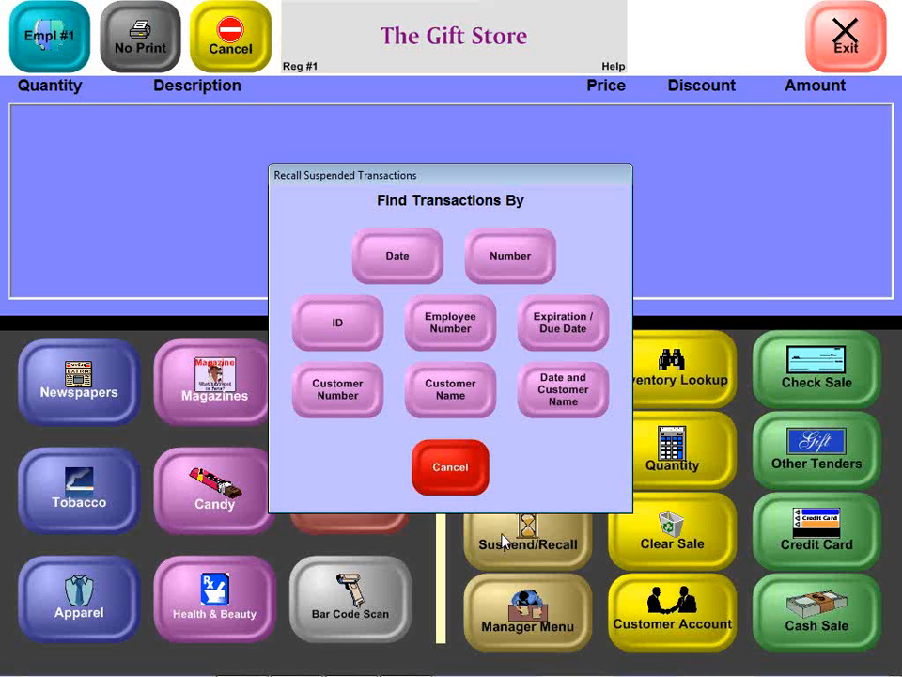
pyautogui.click(440, 486)
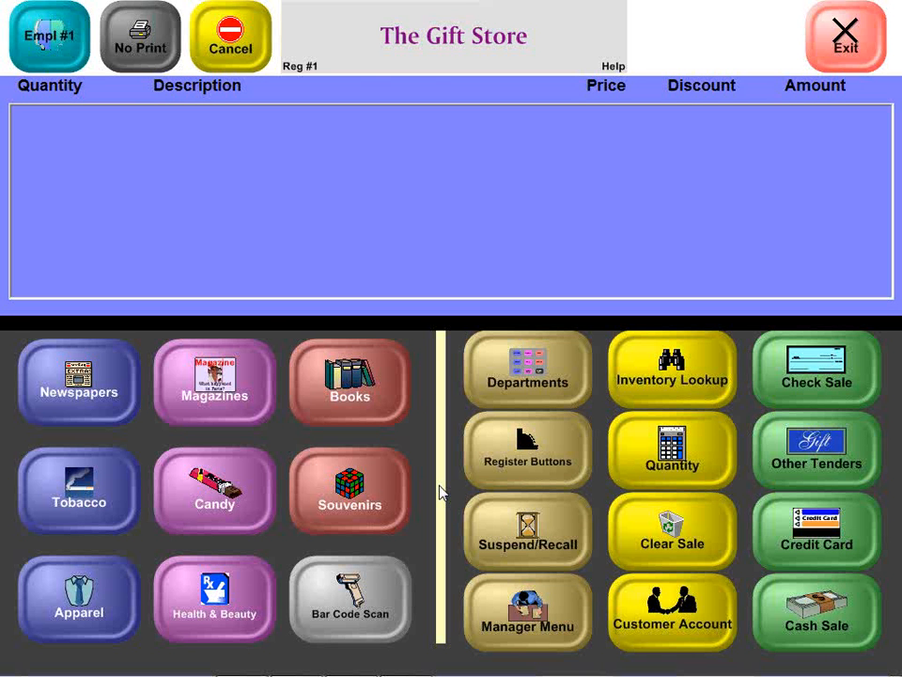
pyautogui.hotkey('alt', 'Tab')
pyautogui.hotkey('alt', 'Tab')
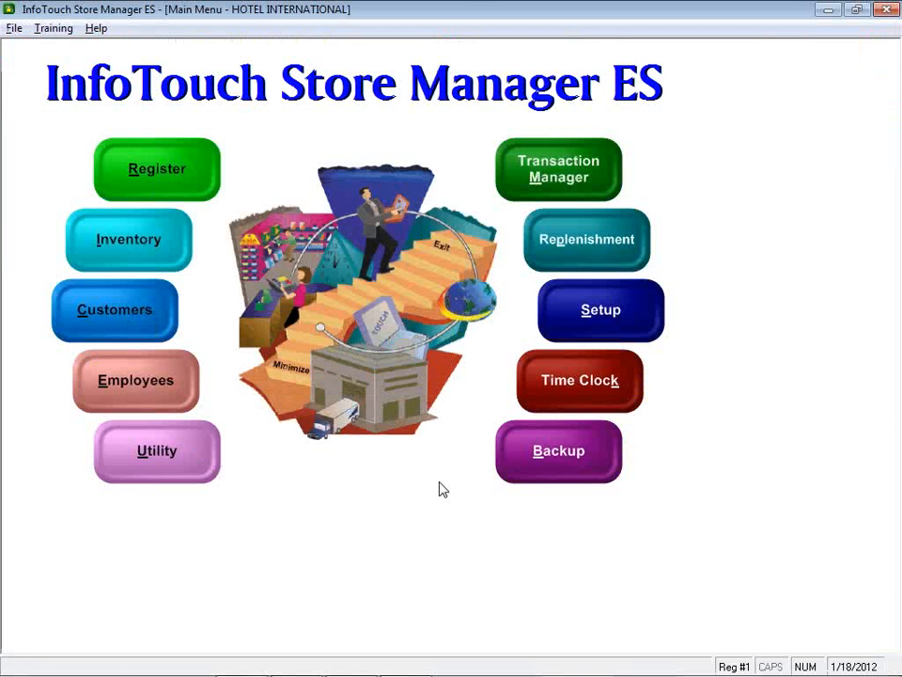
# Step: Open the transaction reports in Transaction Manager and find the Hold Sales, Customer Waiting Order, Layaways and Quotes / Work Orders reports
pyautogui.click(543, 192)
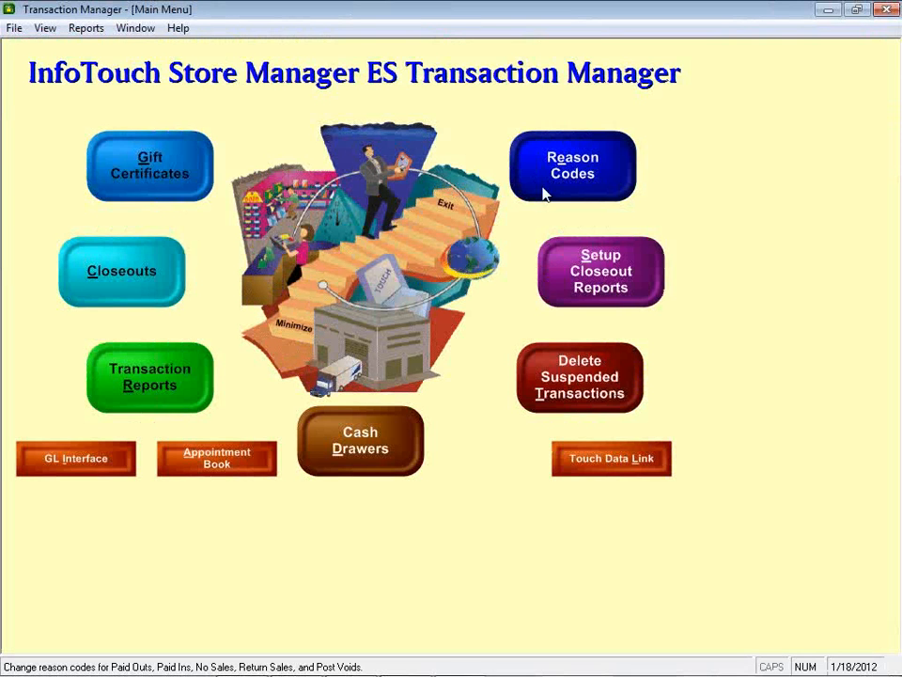
pyautogui.click(138, 393)
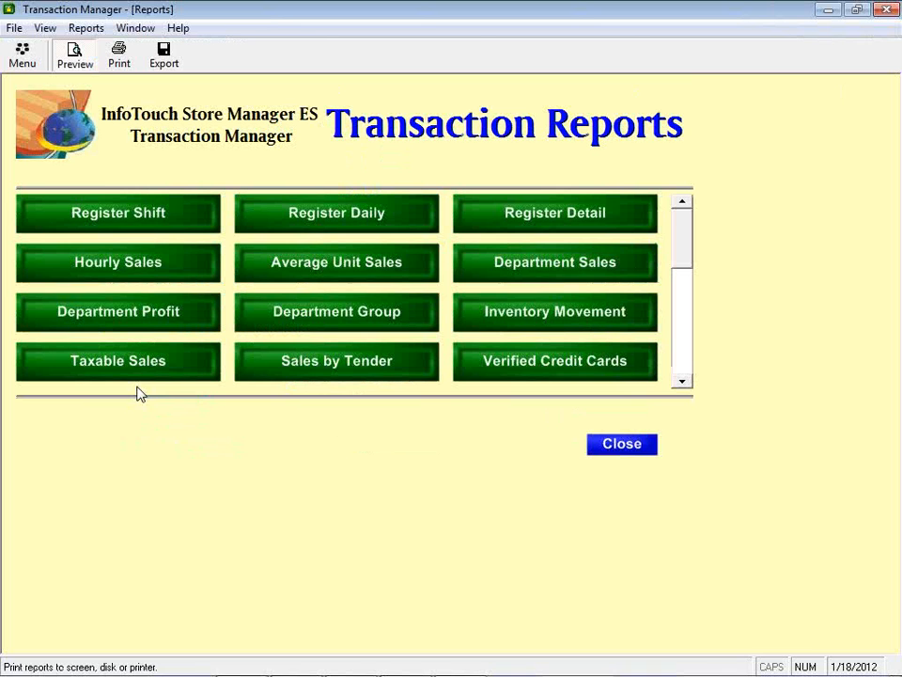
pyautogui.click(683, 383)
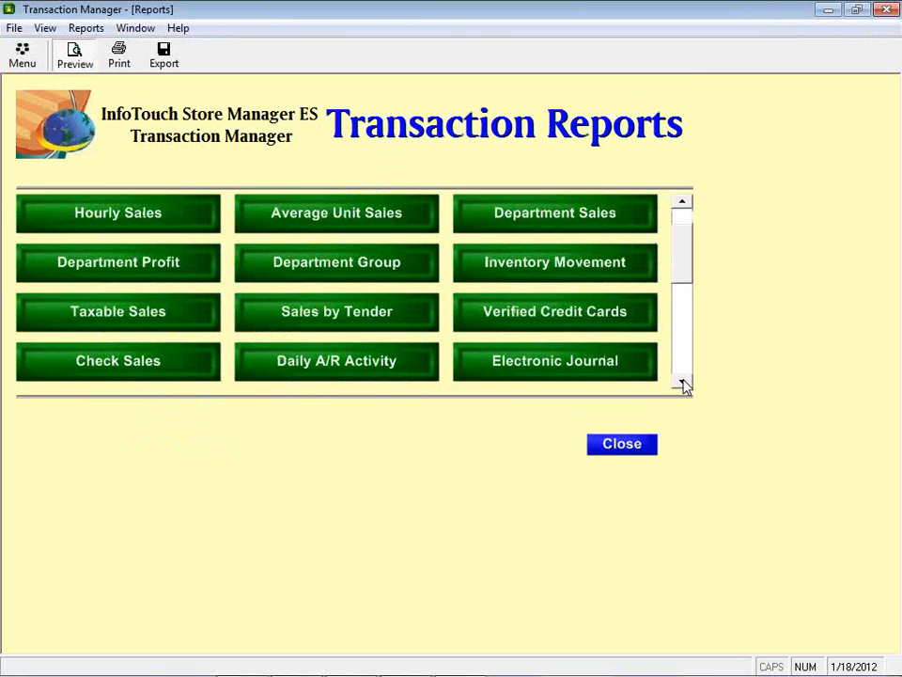
pyautogui.click(683, 383)
pyautogui.click(683, 384)
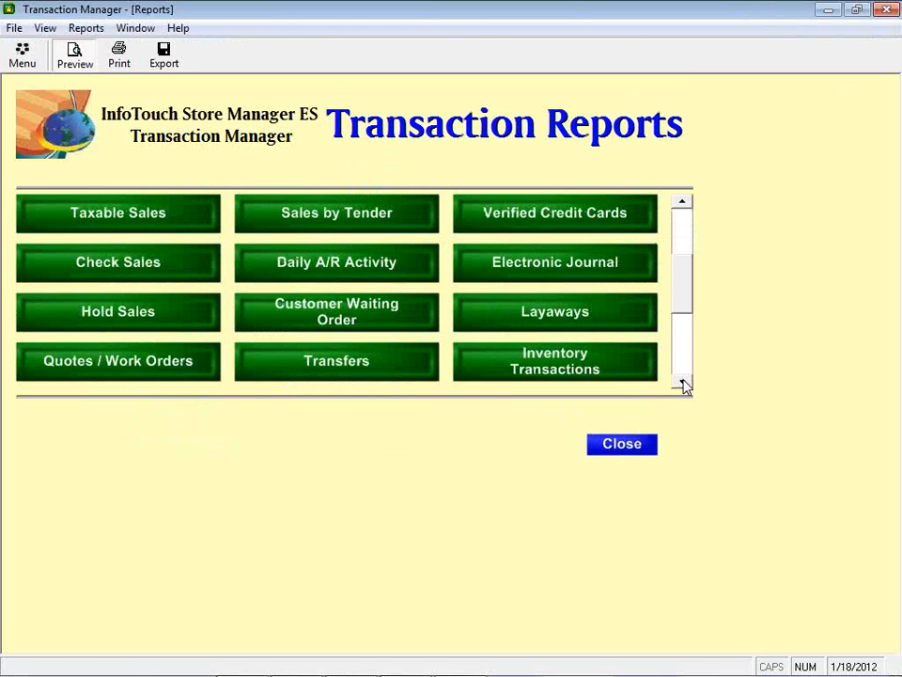
pyautogui.click(684, 384)
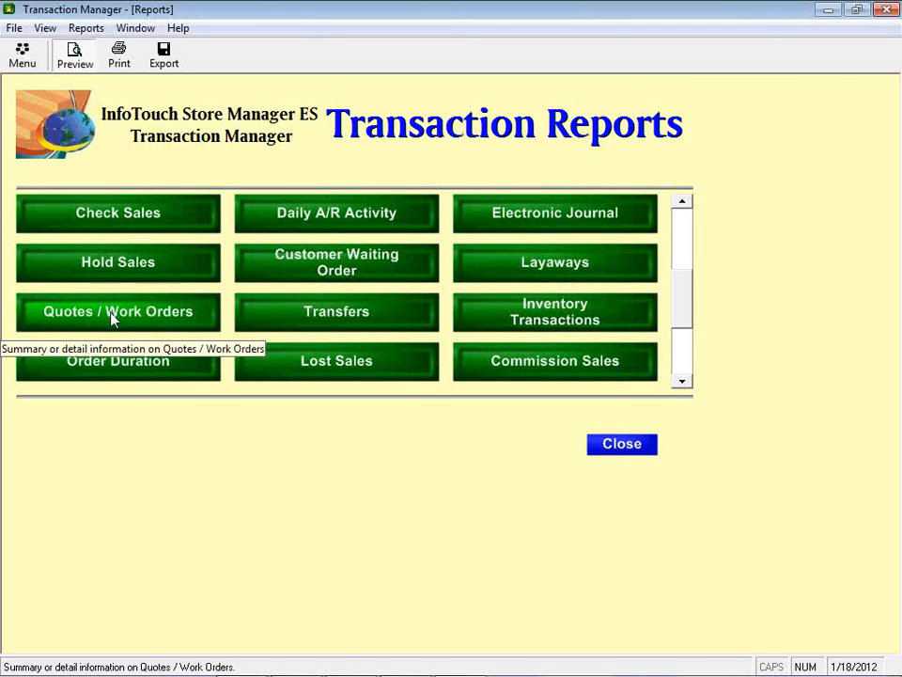
# Step: Preview the Hold Sales report in Detail format with the From Date set to 01/01/10
pyautogui.click(144, 264)
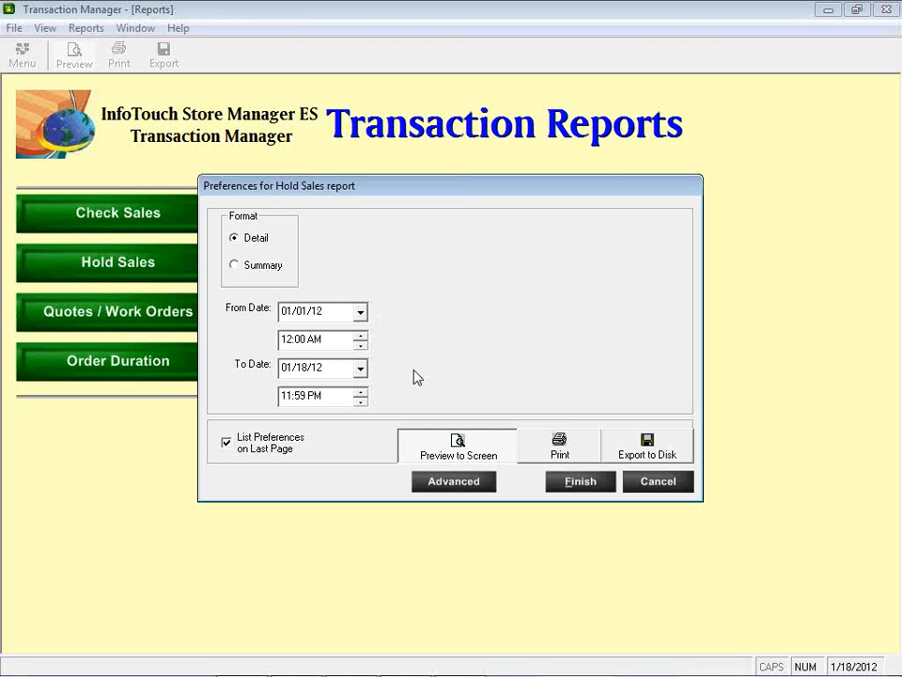
pyautogui.click(320, 311)
pyautogui.press('Up')
pyautogui.press('Down')
pyautogui.press('Down')
pyautogui.press('Down')
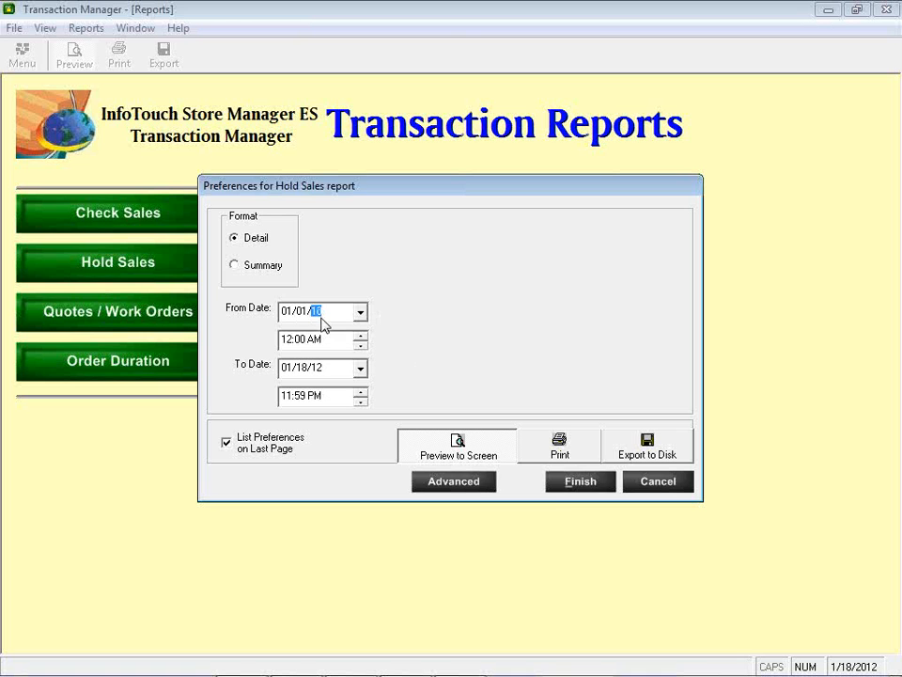
pyautogui.click(574, 493)
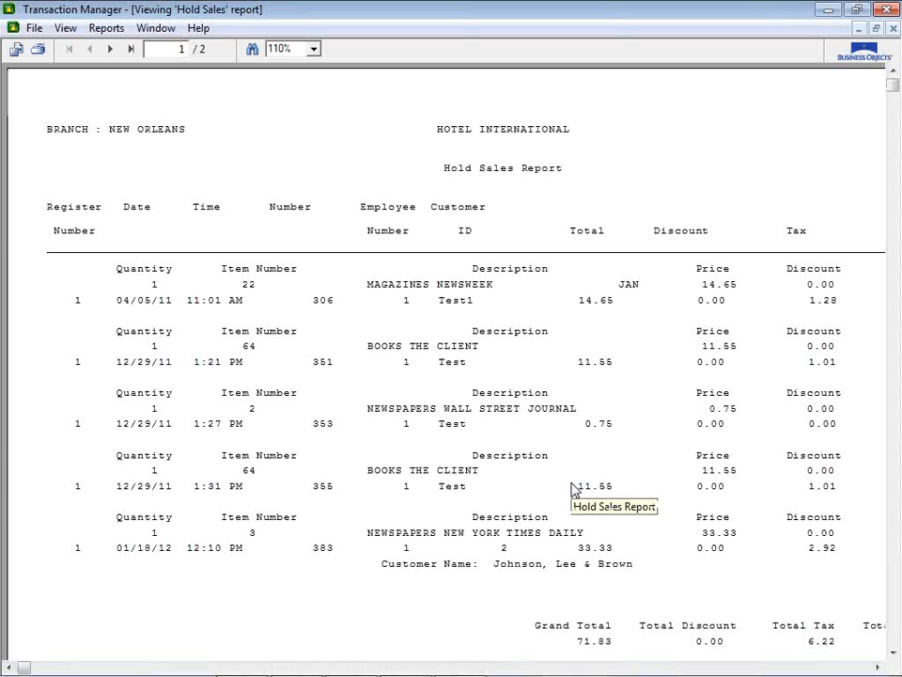
# Step: Examine the full width of the Hold Sales report, including its totals and amounts, and close it
pyautogui.hscroll(3, 573, 489)
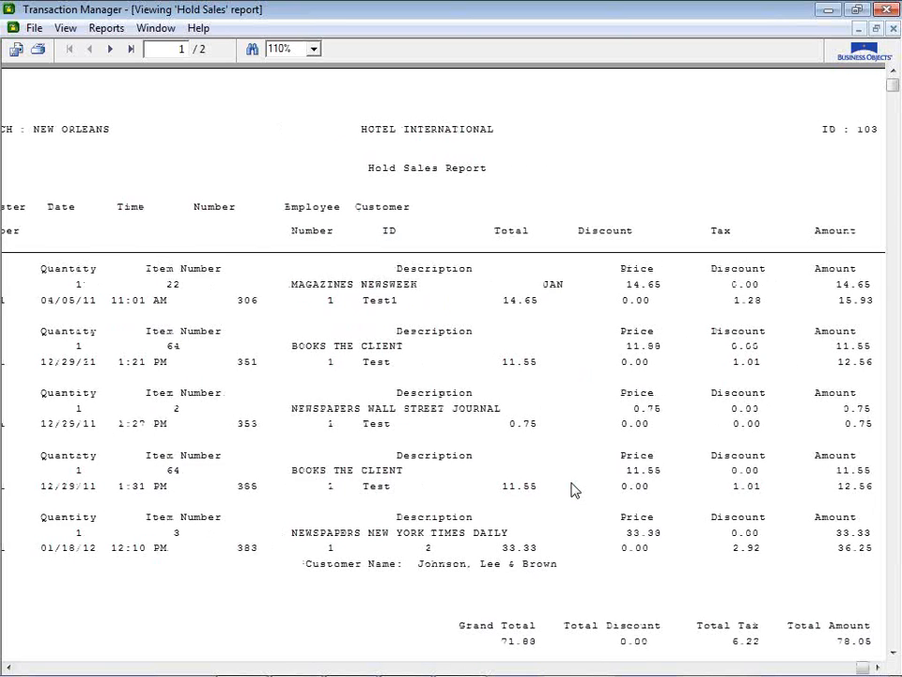
pyautogui.hscroll(-3, 573, 489)
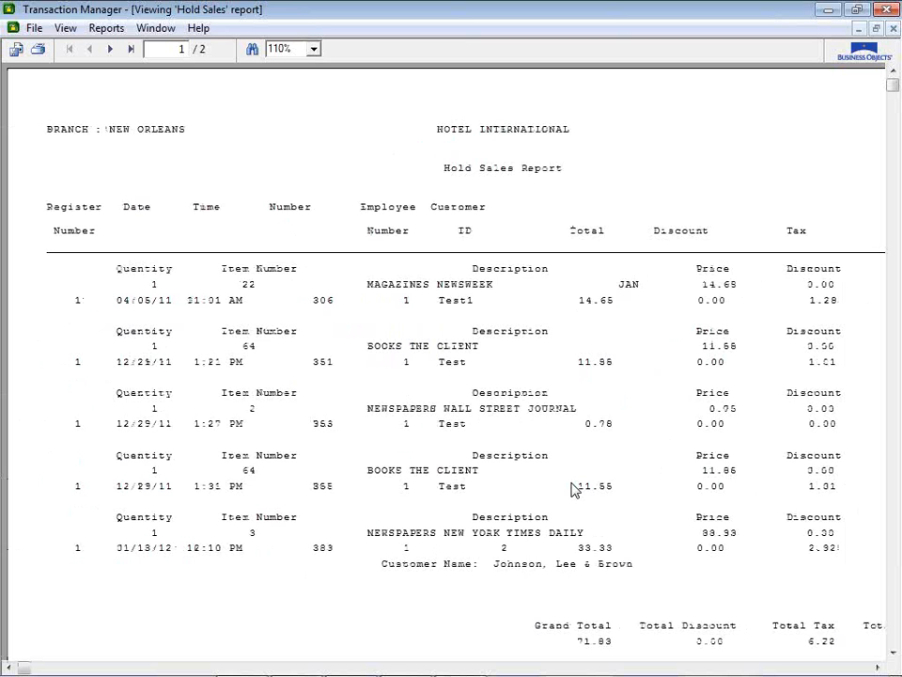
pyautogui.hscroll(6, 575, 490)
pyautogui.hscroll(-3, 575, 489)
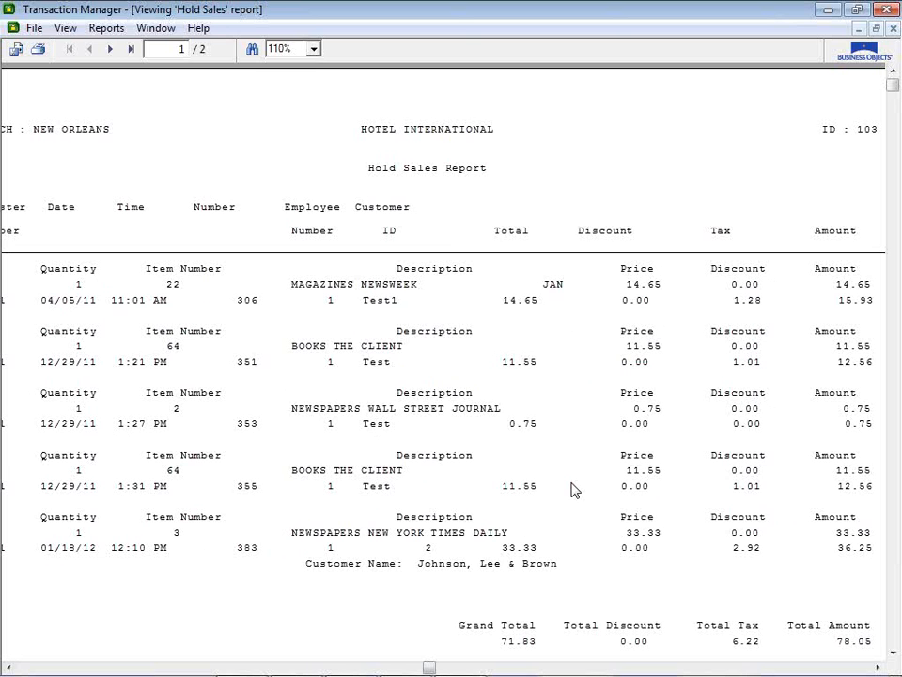
pyautogui.click(890, 28)
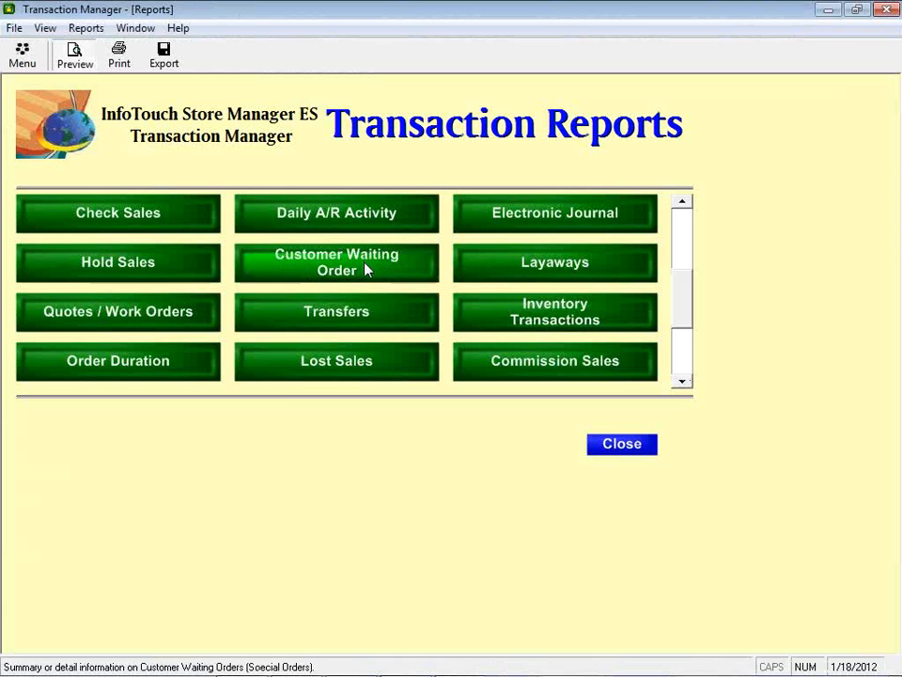
# Step: Preview the detailed Customer Waiting Order report, examine its pages, deposits and balances, and close it
pyautogui.click(366, 267)
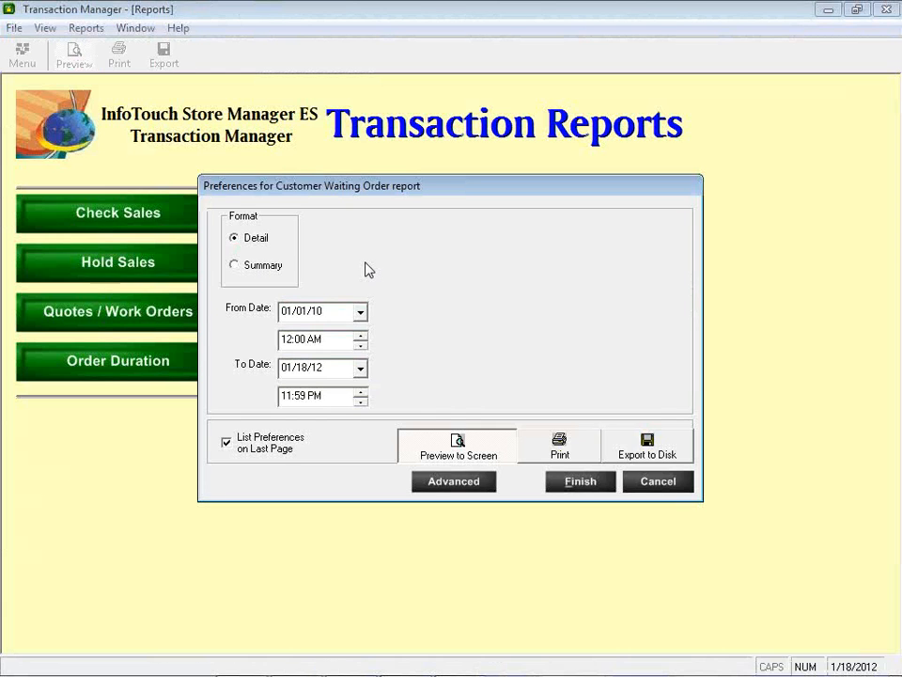
pyautogui.press('Return')
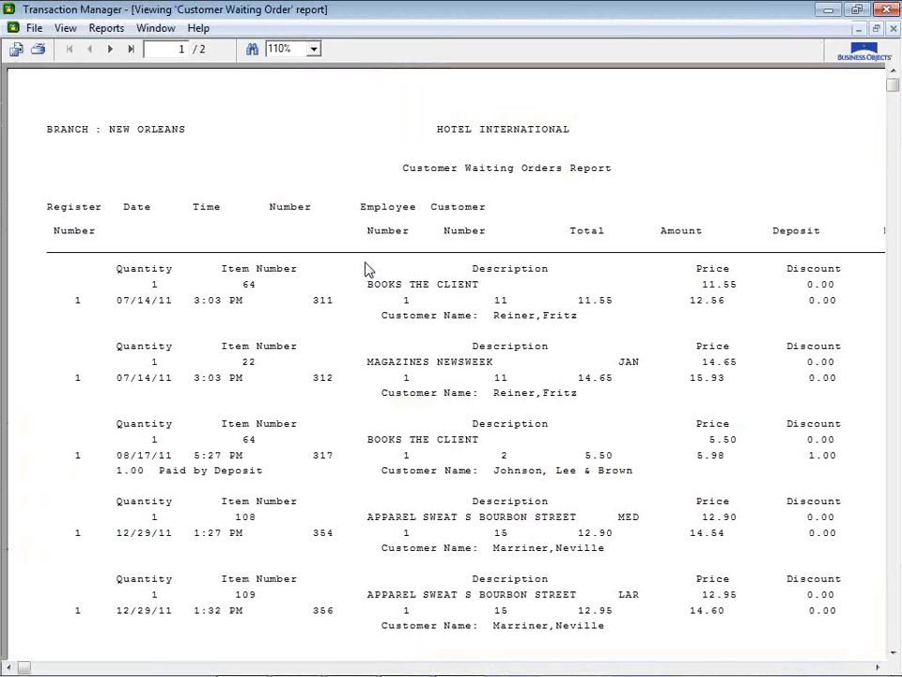
pyautogui.click(112, 51)
pyautogui.click(90, 50)
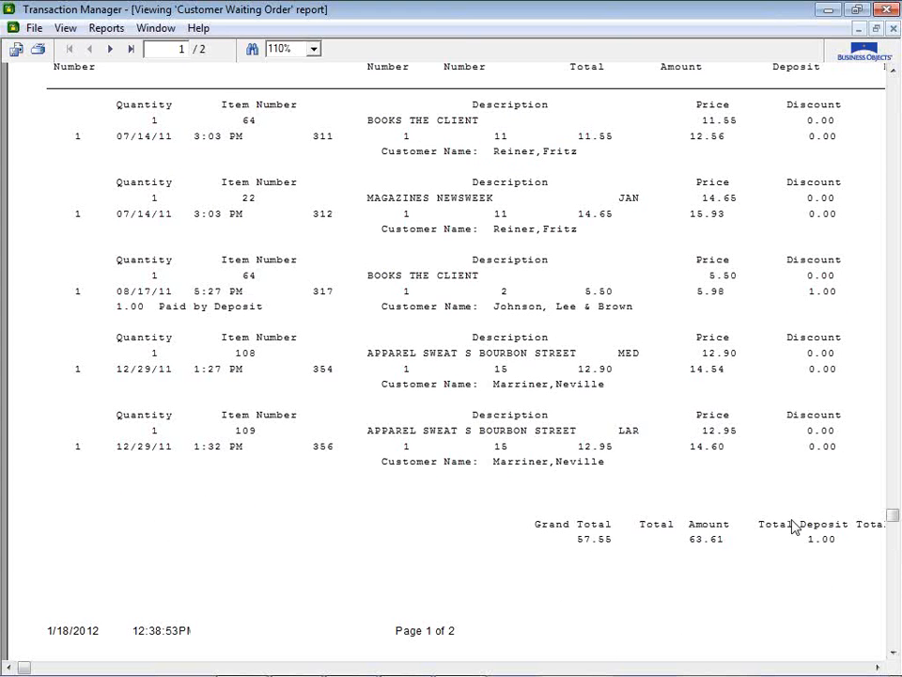
pyautogui.hscroll(4, 793, 525)
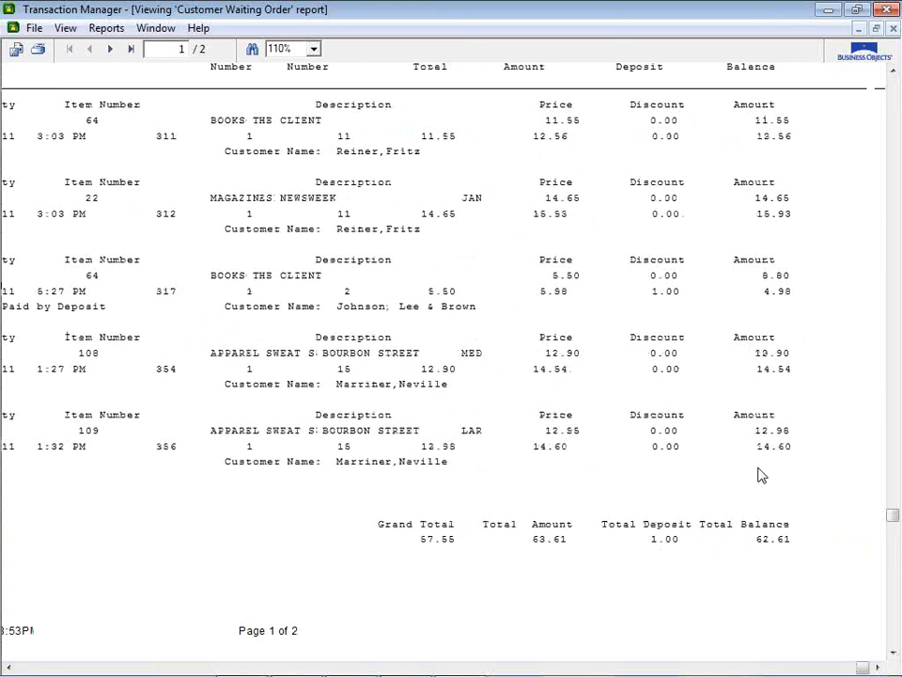
pyautogui.click(892, 28)
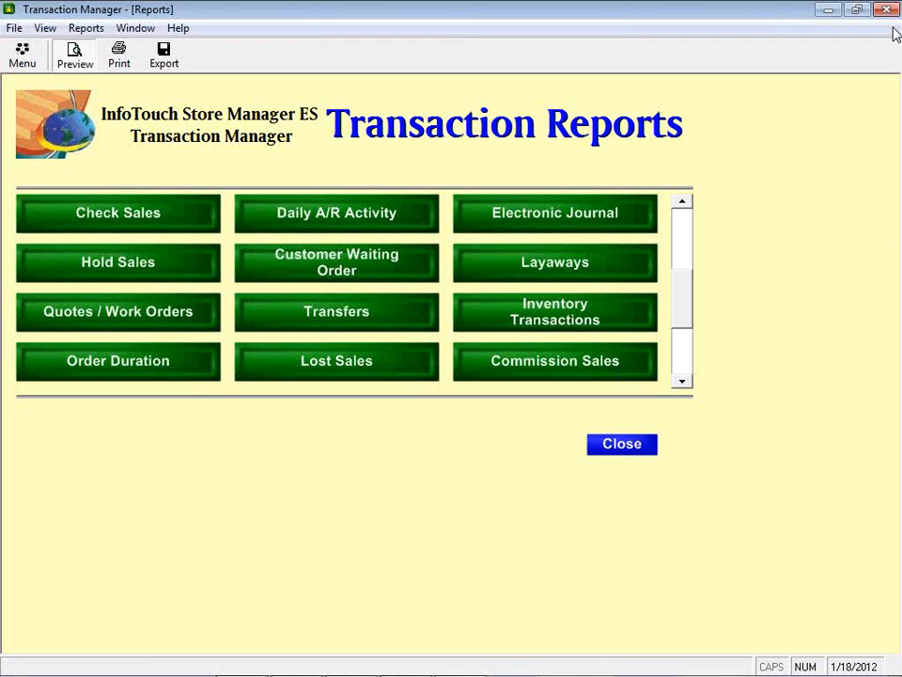
# Step: Preview the detailed Layaways report, review the customers' items and deposits, and close it
pyautogui.click(578, 268)
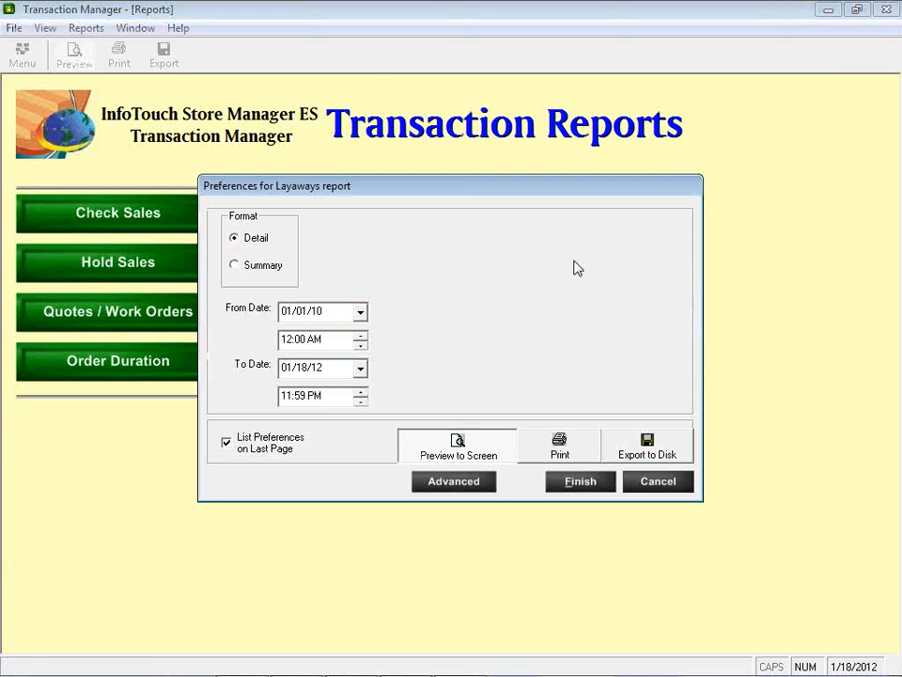
pyautogui.press('Return')
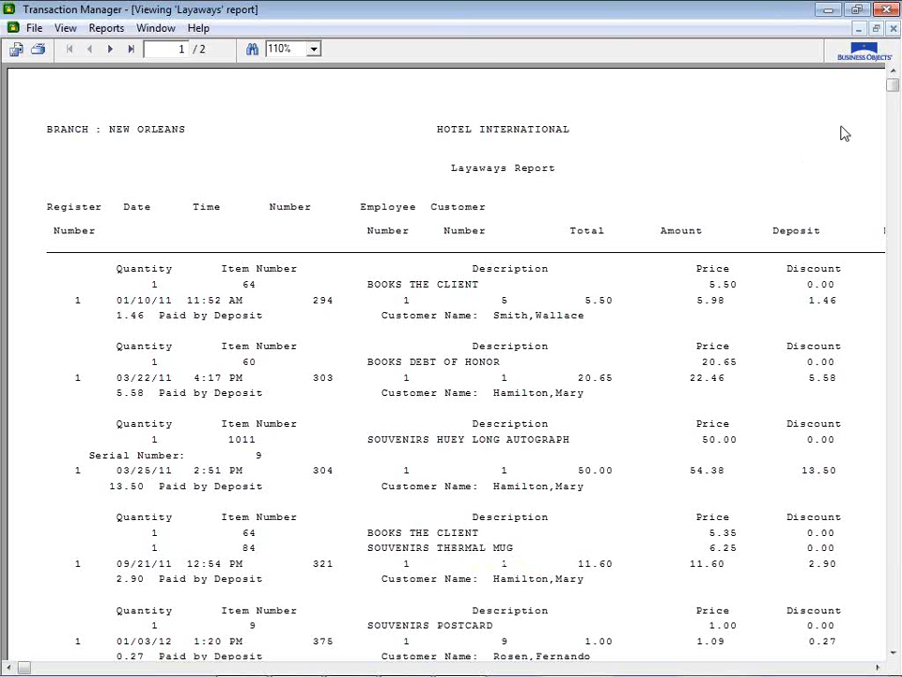
pyautogui.click(893, 31)
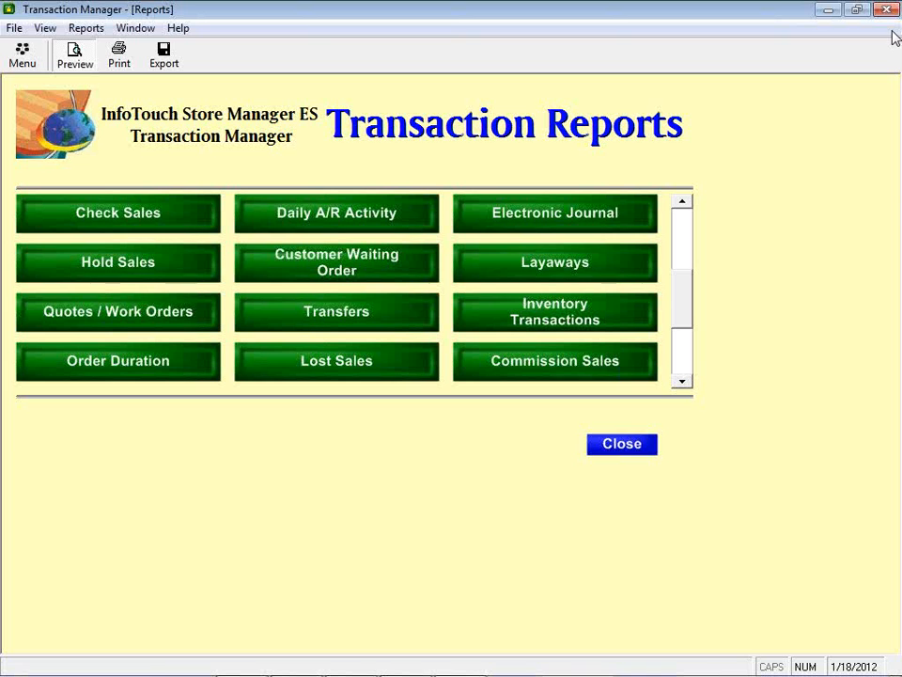
# Step: Preview the detailed Quotes / Work Orders report, review both pages, and return to the Transaction Manager main menu
pyautogui.click(142, 329)
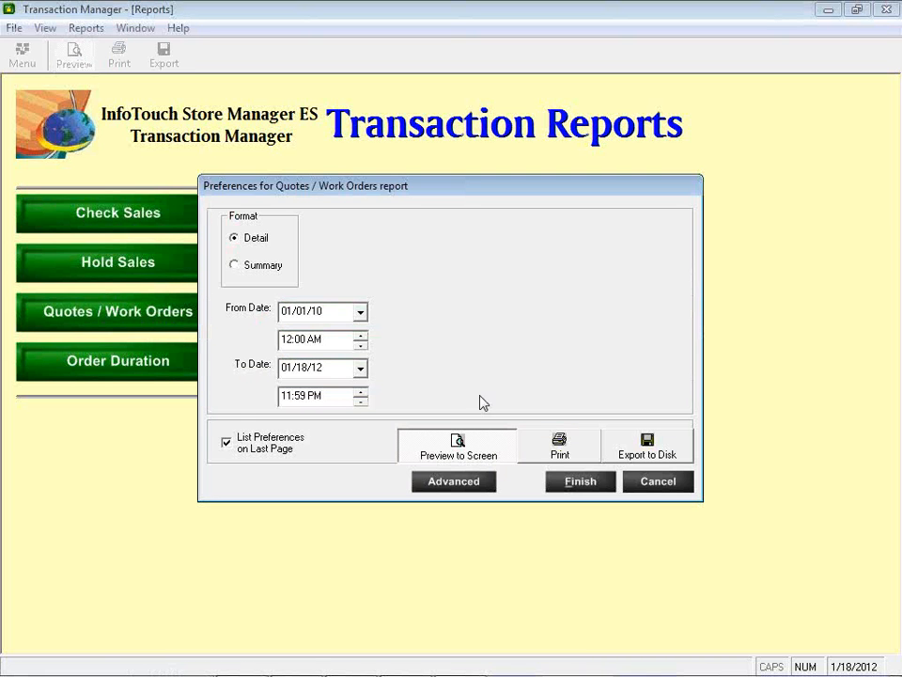
pyautogui.click(578, 481)
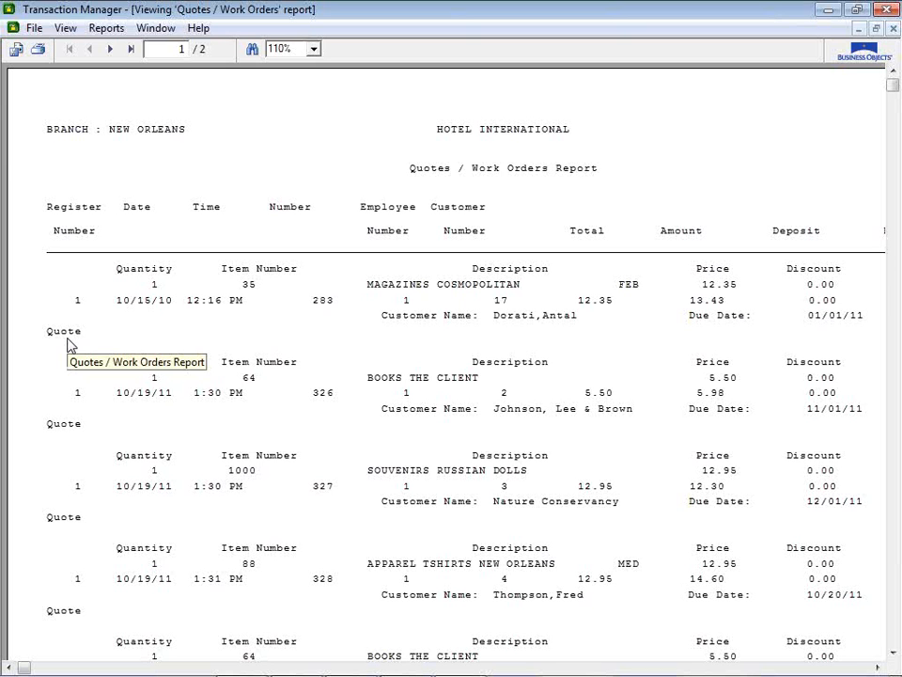
pyautogui.click(110, 49)
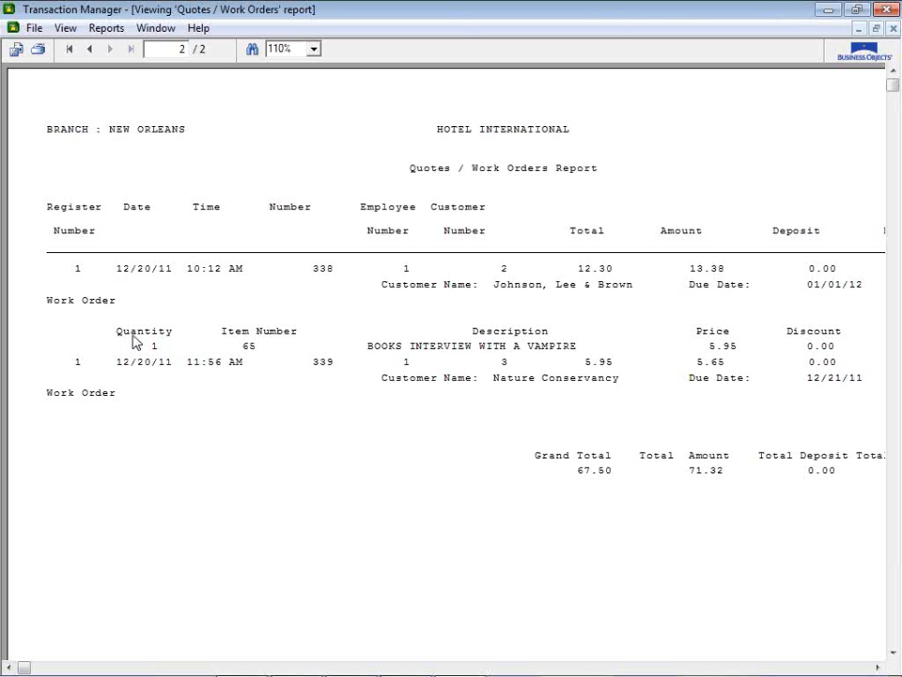
pyautogui.click(894, 29)
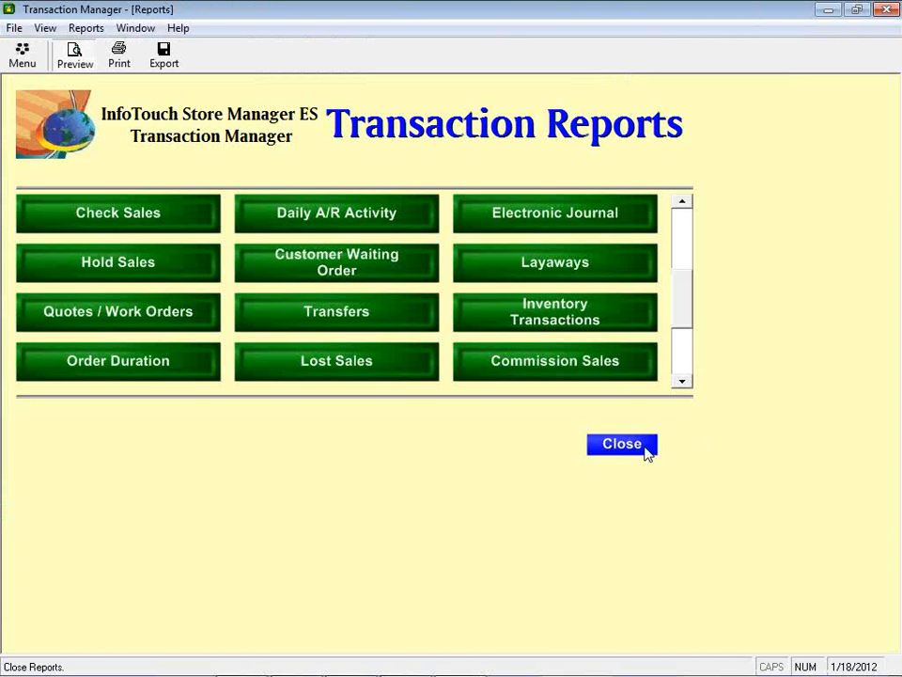
pyautogui.click(644, 449)
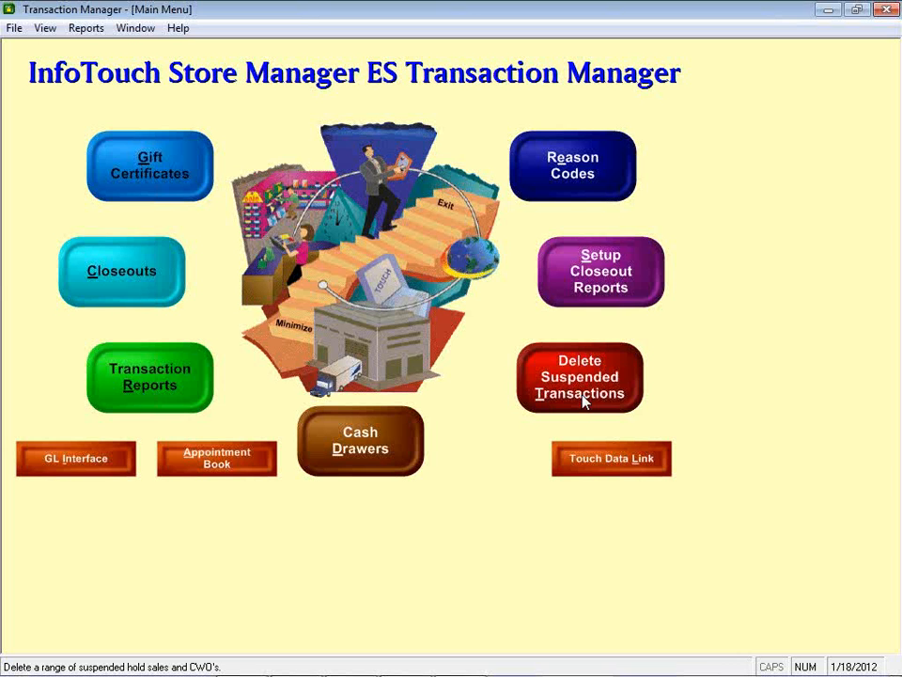
# Step: Review the date range for deleting suspended transactions, include Customer Waiting Orders, Quotes / Work Orders and Appointments, and cancel the deletion
pyautogui.click(583, 401)
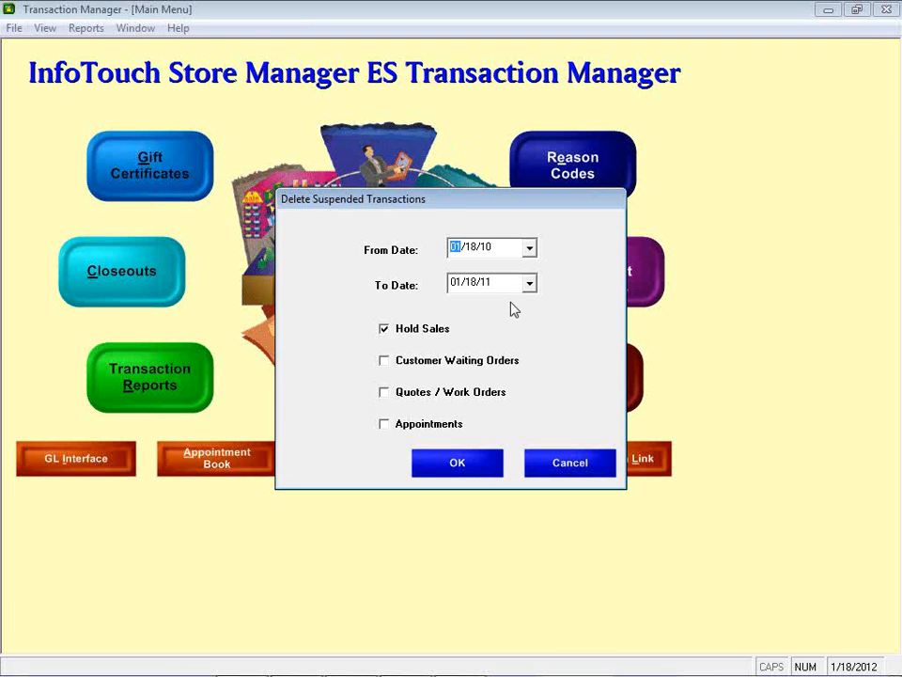
pyautogui.click(530, 250)
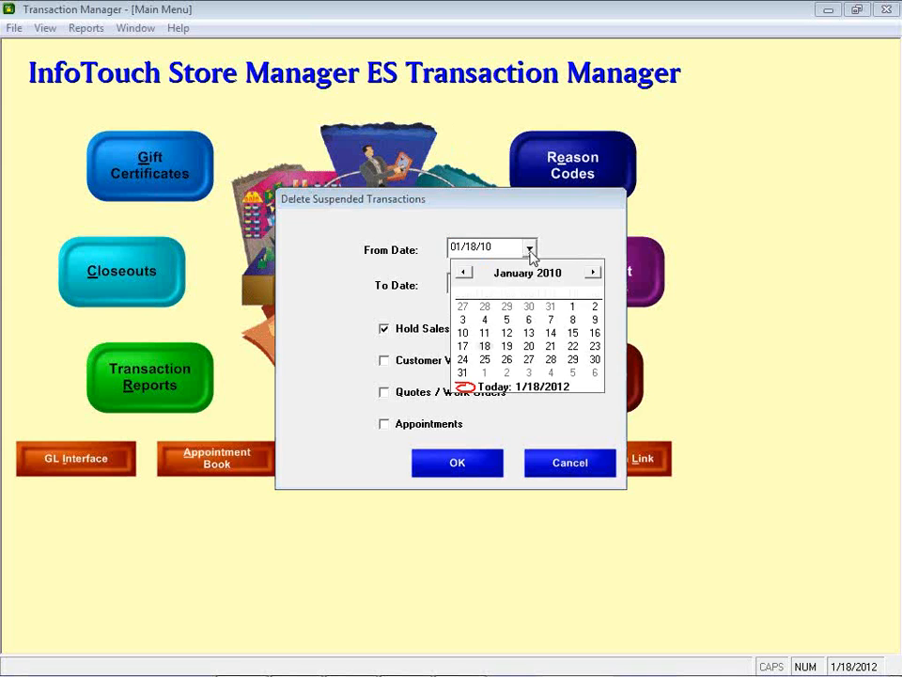
pyautogui.click(531, 251)
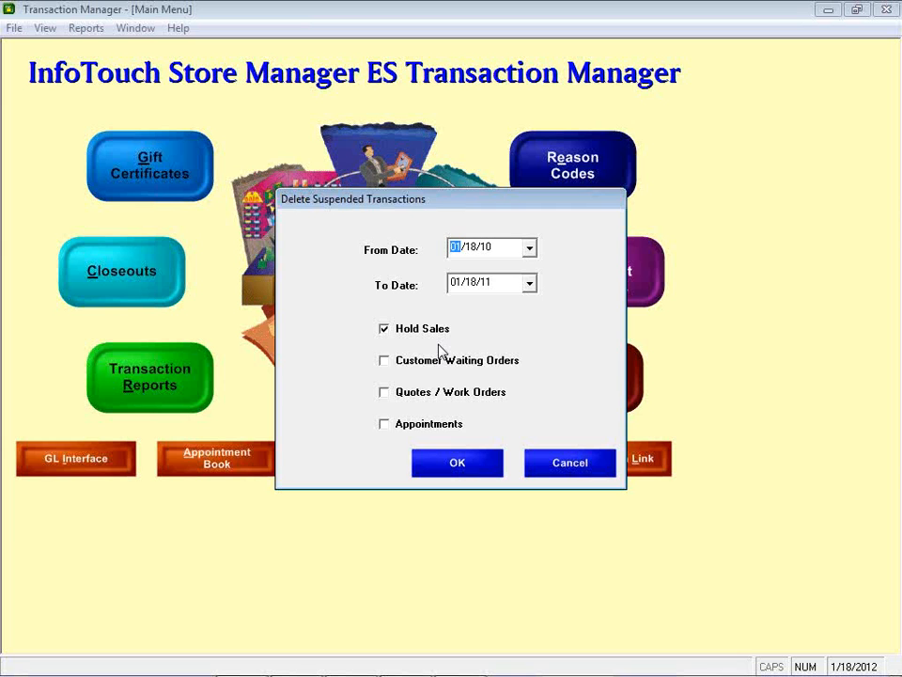
pyautogui.click(413, 364)
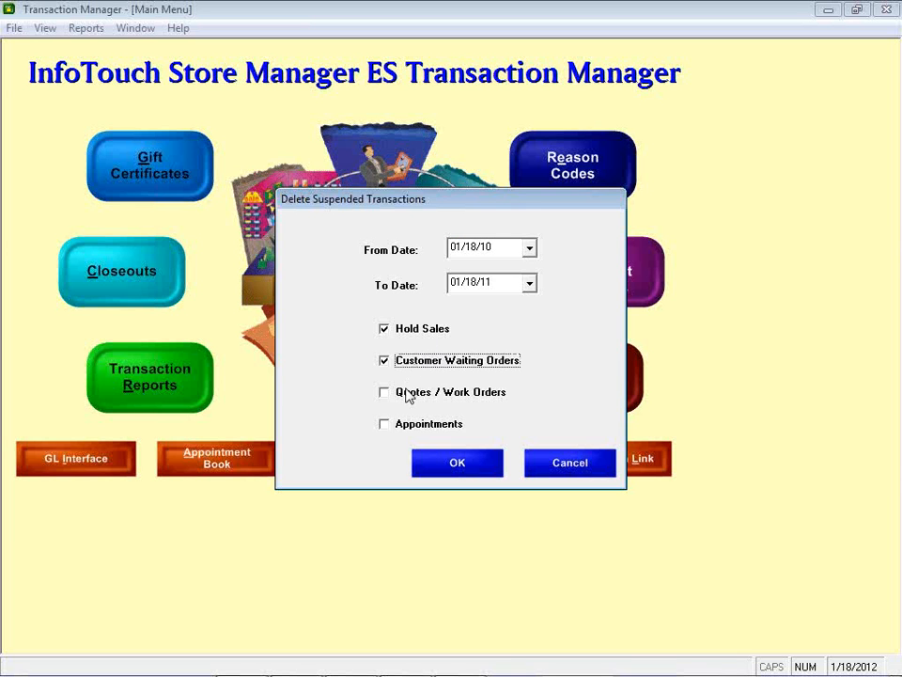
pyautogui.click(406, 397)
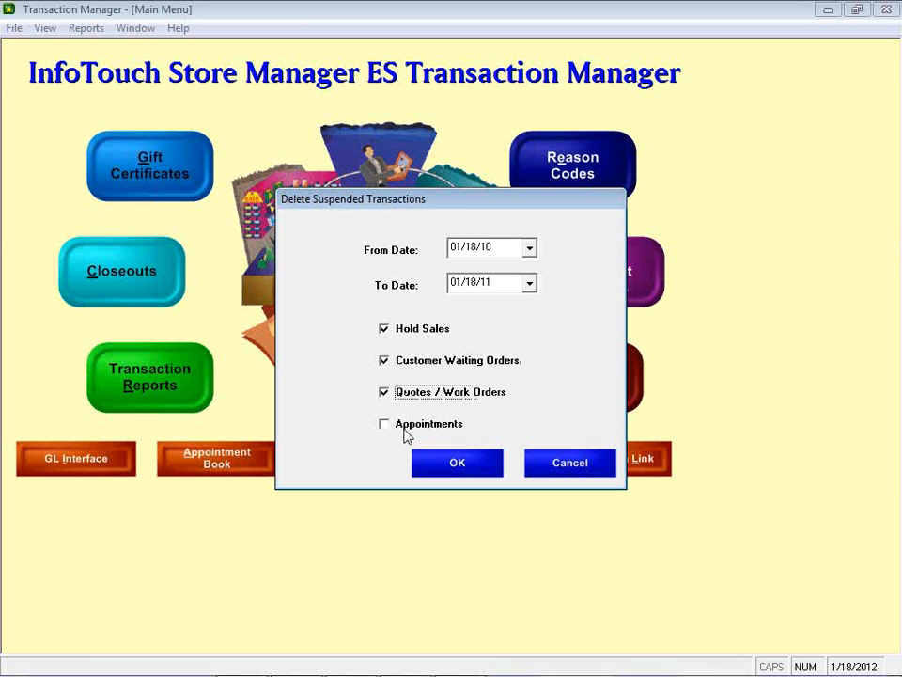
pyautogui.click(406, 432)
pyautogui.click(574, 469)
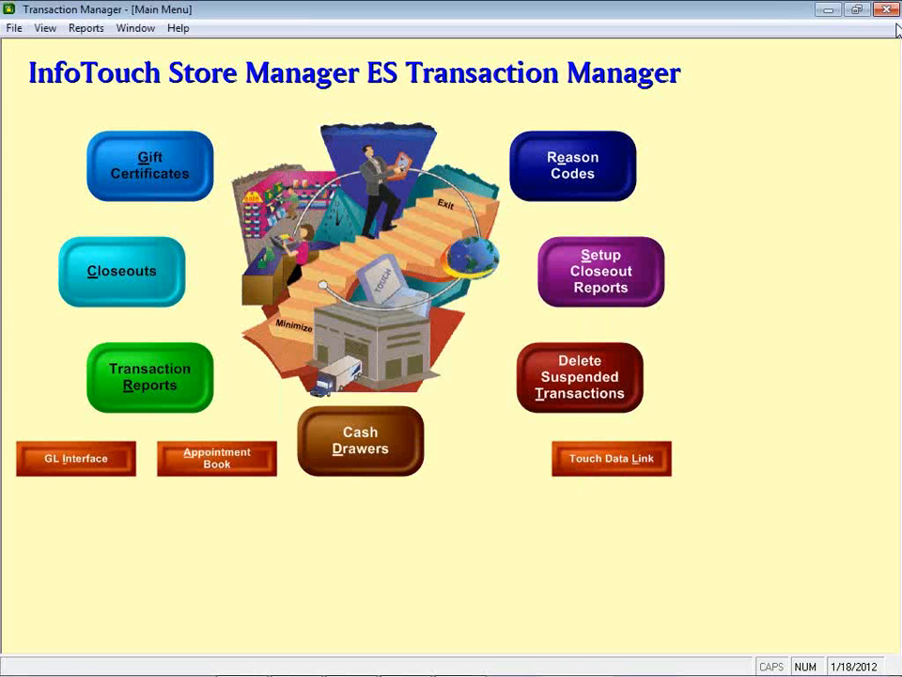